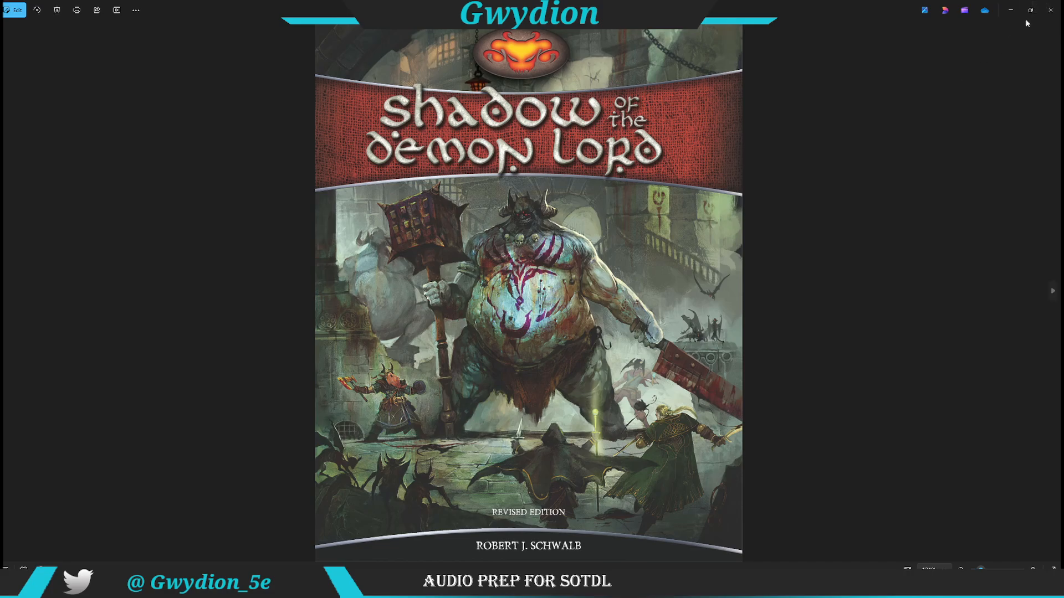
Step: Close the cover image and the SotDL folder, then bring up the Fantasy+ soundboard, the sample library and the Looted Vaults adventure PDF
click(1050, 11)
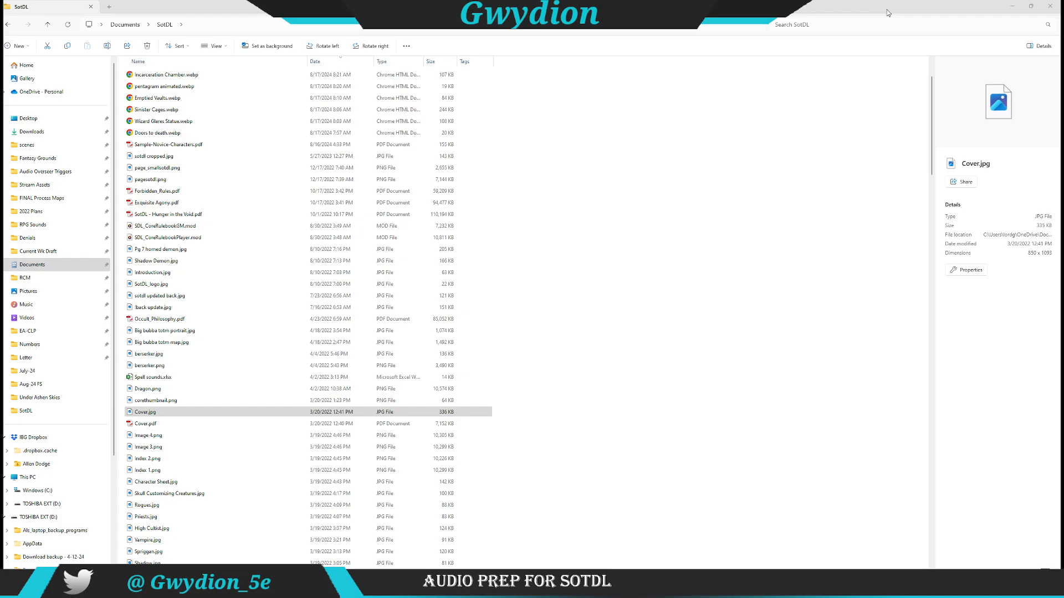
click(1050, 6)
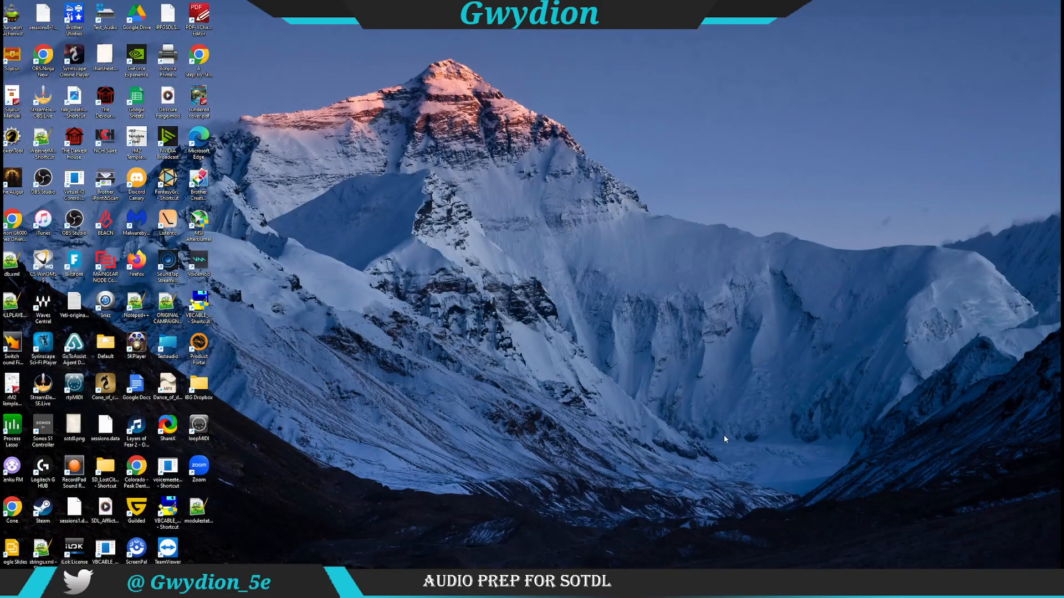
mouse_move(740, 587)
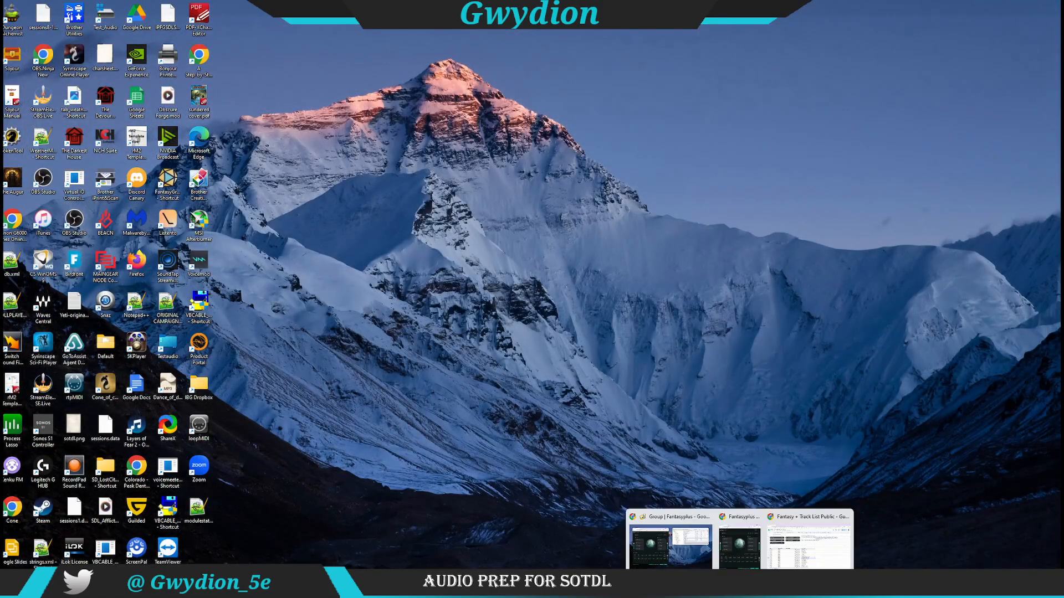
click(668, 549)
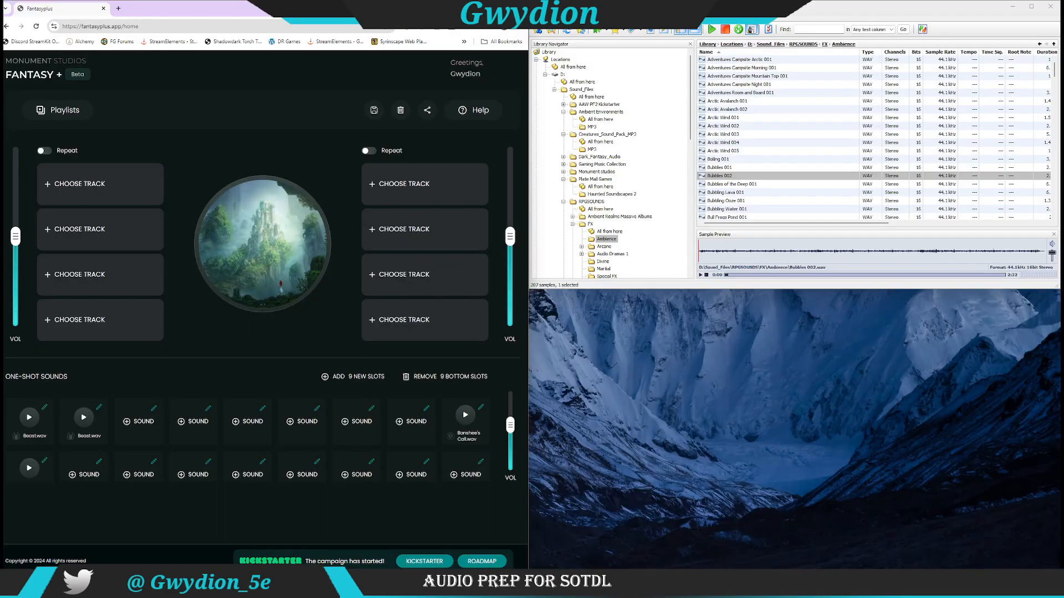
mouse_move(757, 586)
click(765, 549)
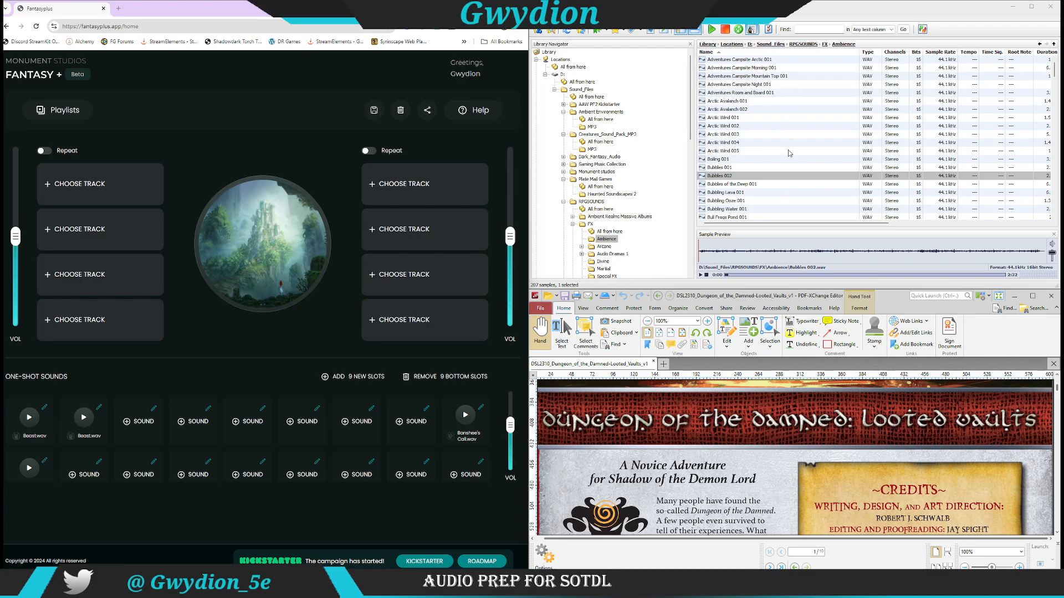
Step: Read through the Looted Vaults adventure PDF up to keyed location 1, The Wizard Glares
scroll(781, 158, down, 1)
scroll(776, 166, up, 1)
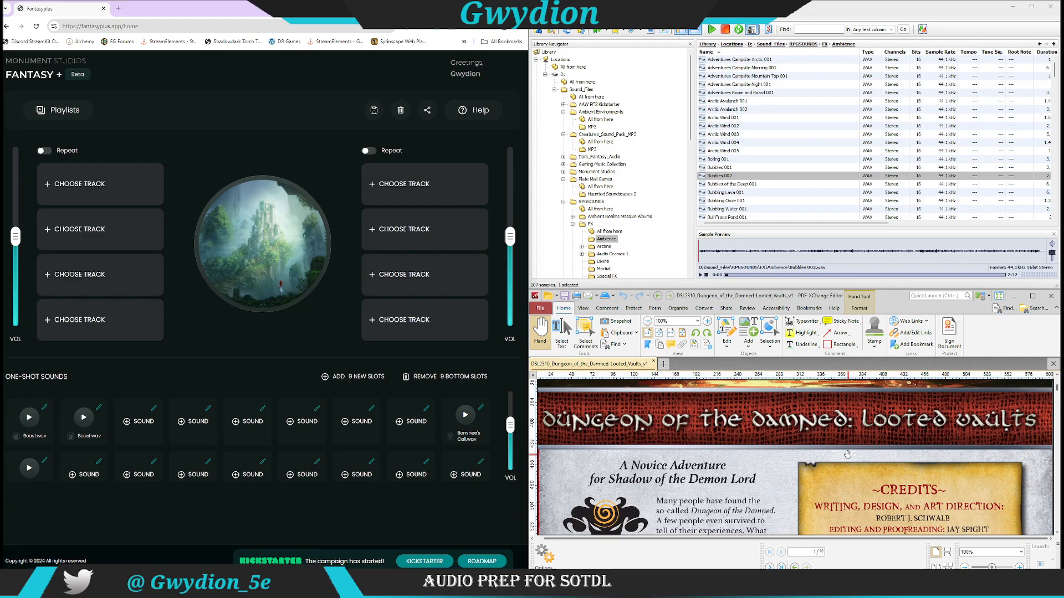
scroll(847, 455, down, 1)
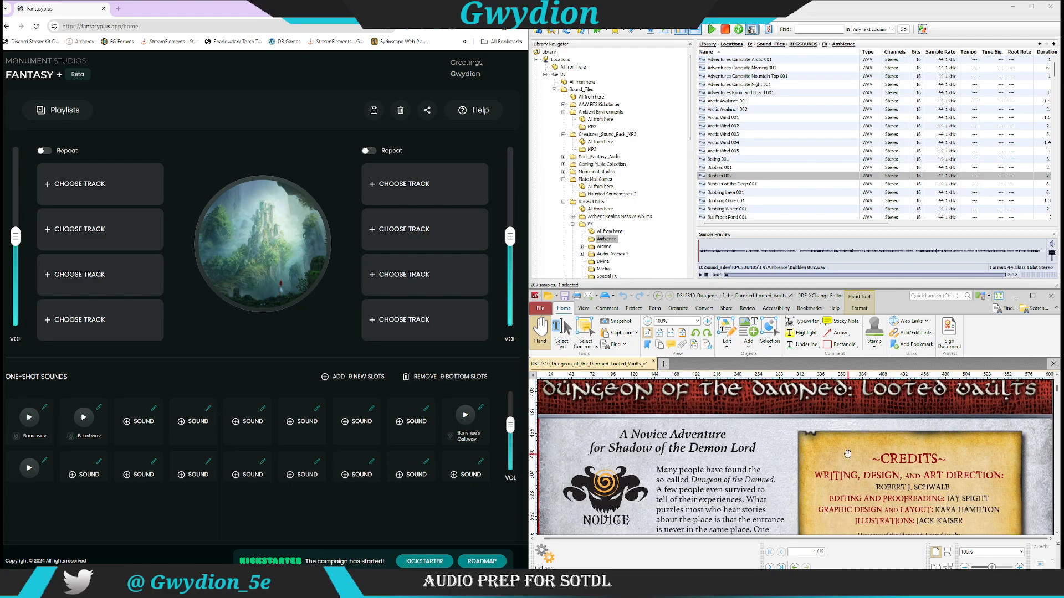
scroll(847, 454, down, 5)
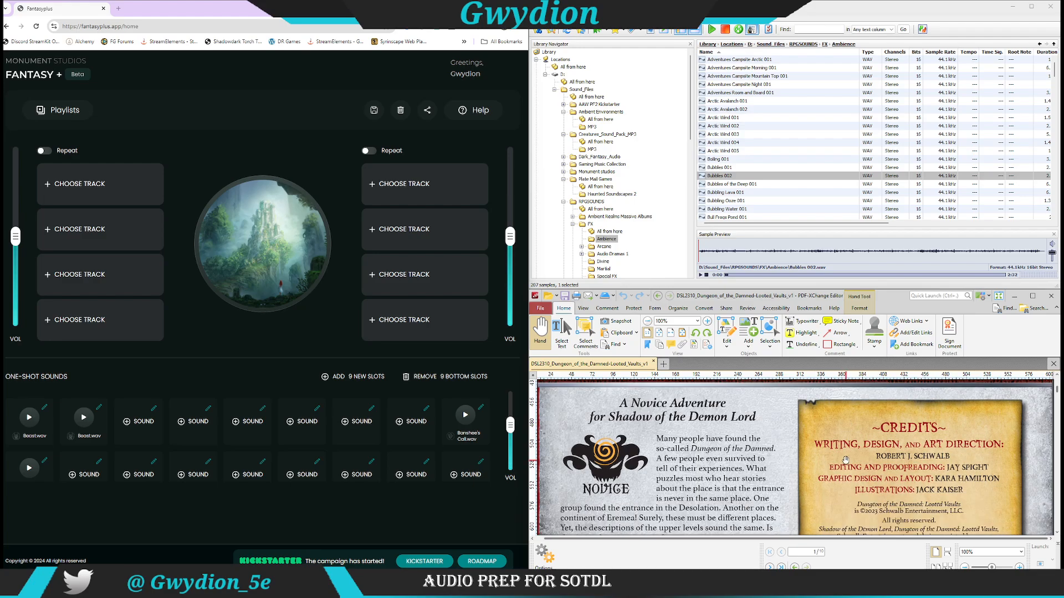
scroll(810, 459, down, 5)
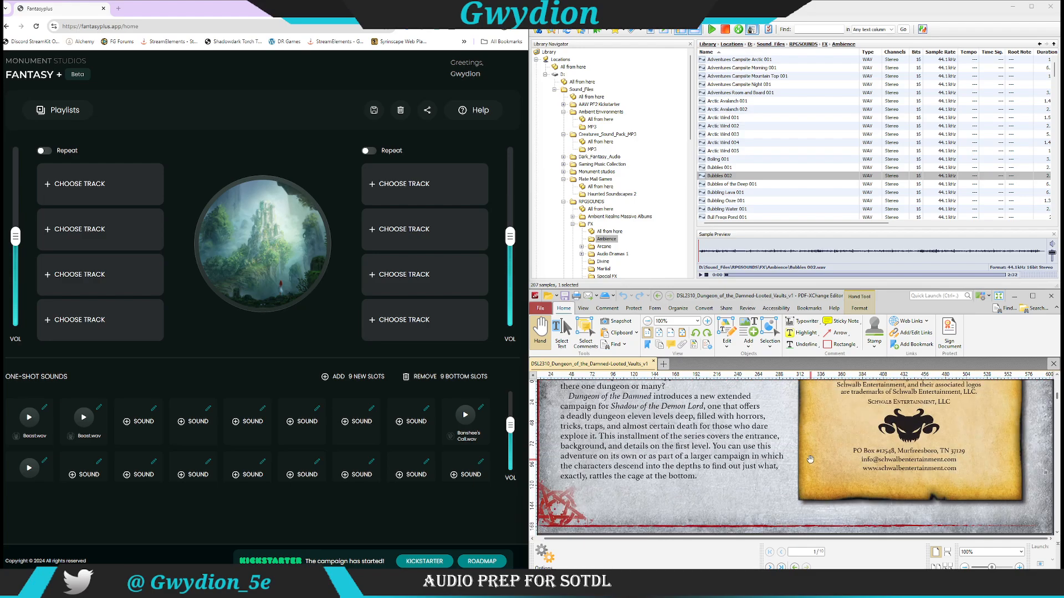
scroll(811, 459, down, 10)
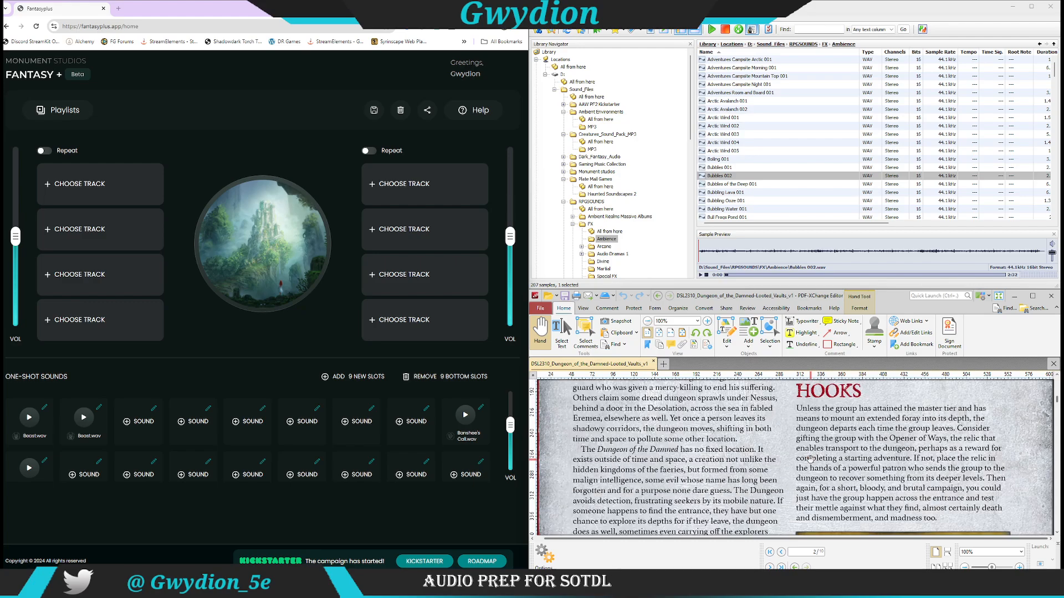
scroll(810, 460, down, 10)
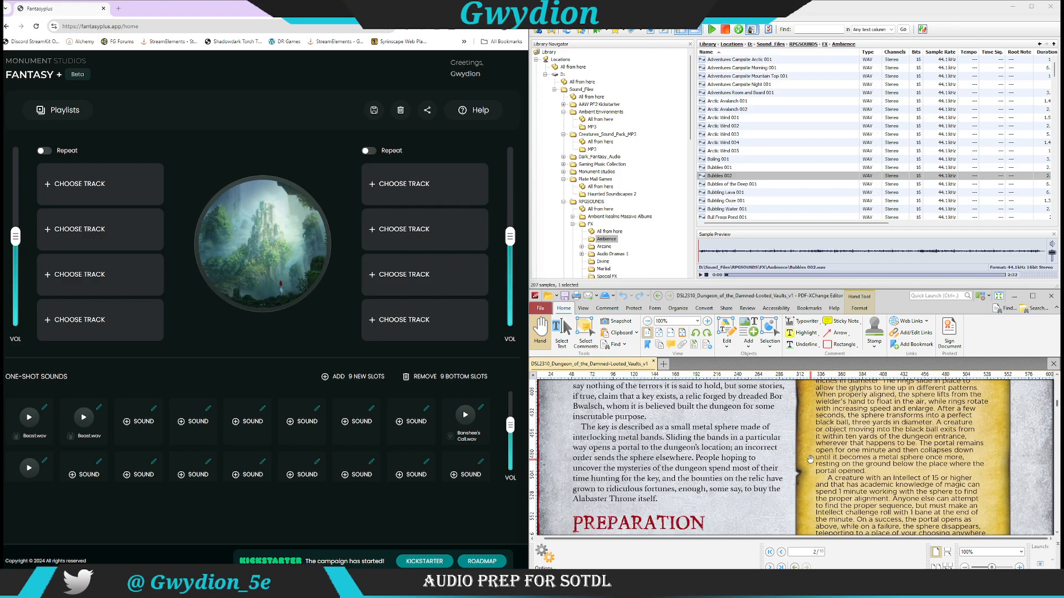
scroll(810, 459, down, 10)
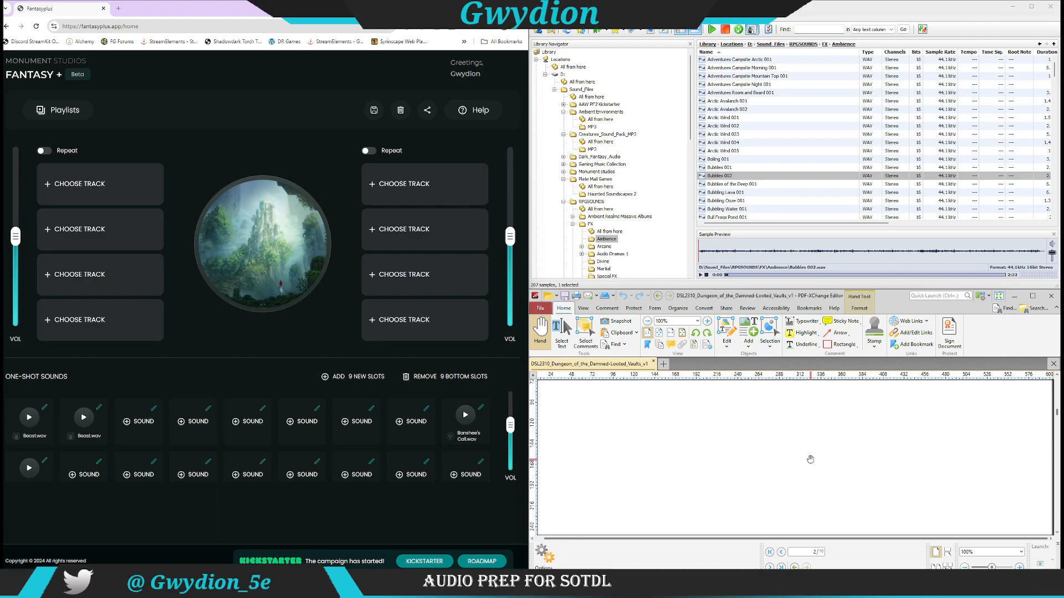
scroll(810, 459, down, 10)
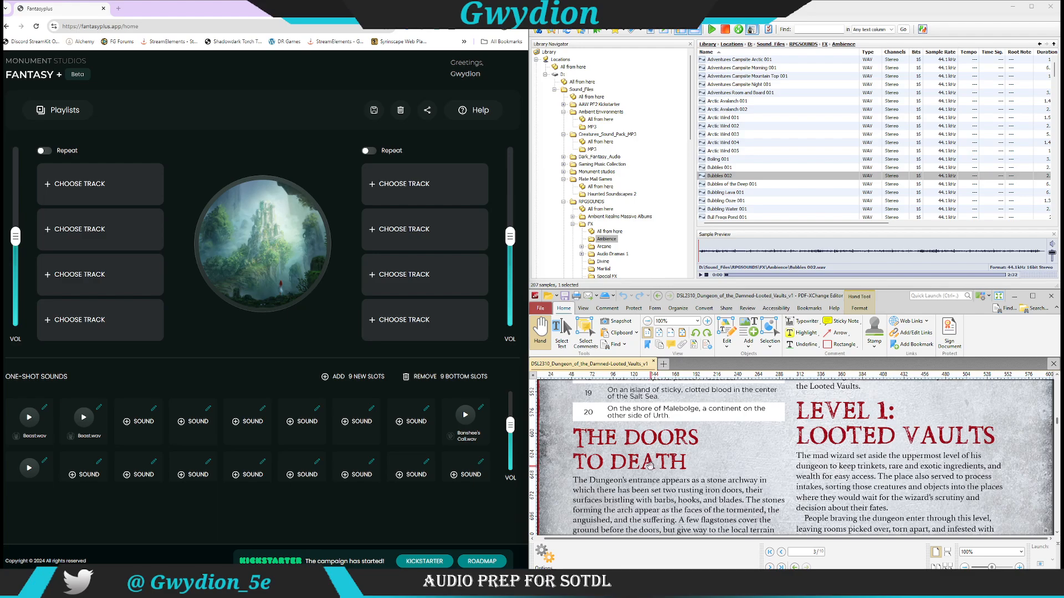
scroll(839, 449, down, 3)
scroll(839, 449, down, 10)
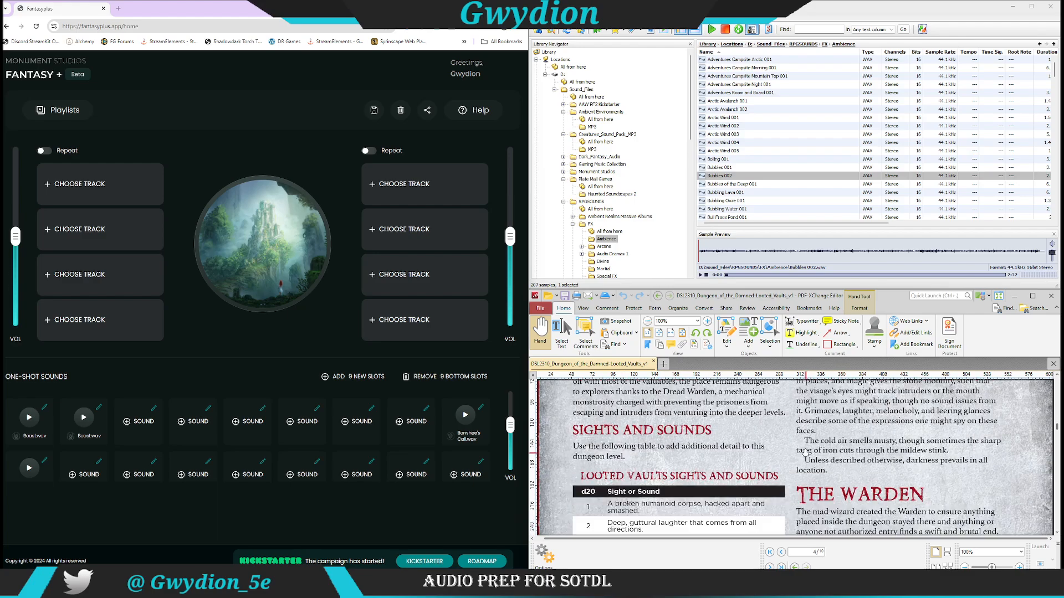
scroll(805, 452, down, 15)
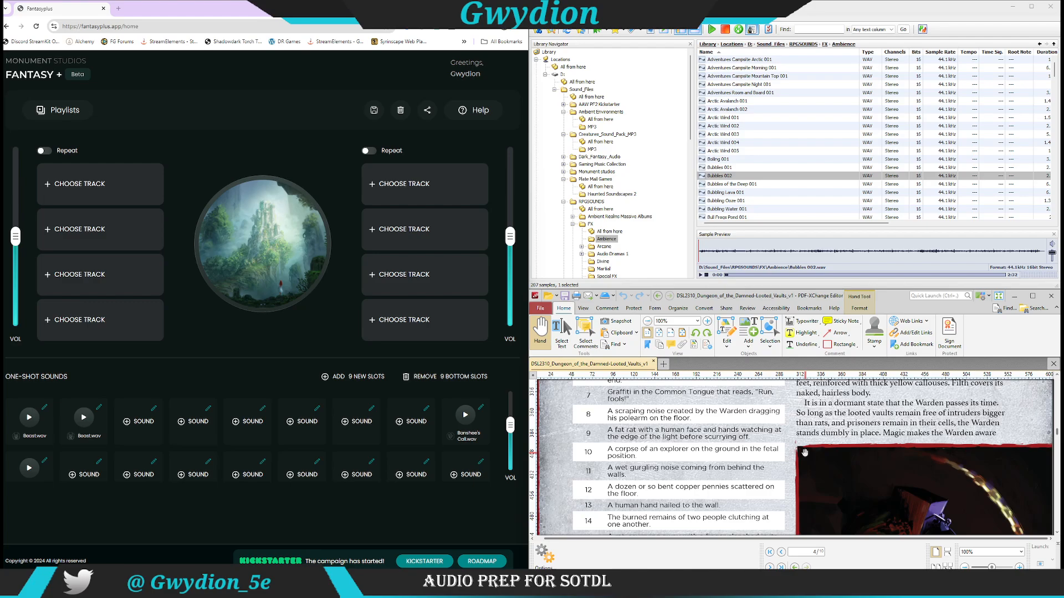
scroll(763, 456, down, 15)
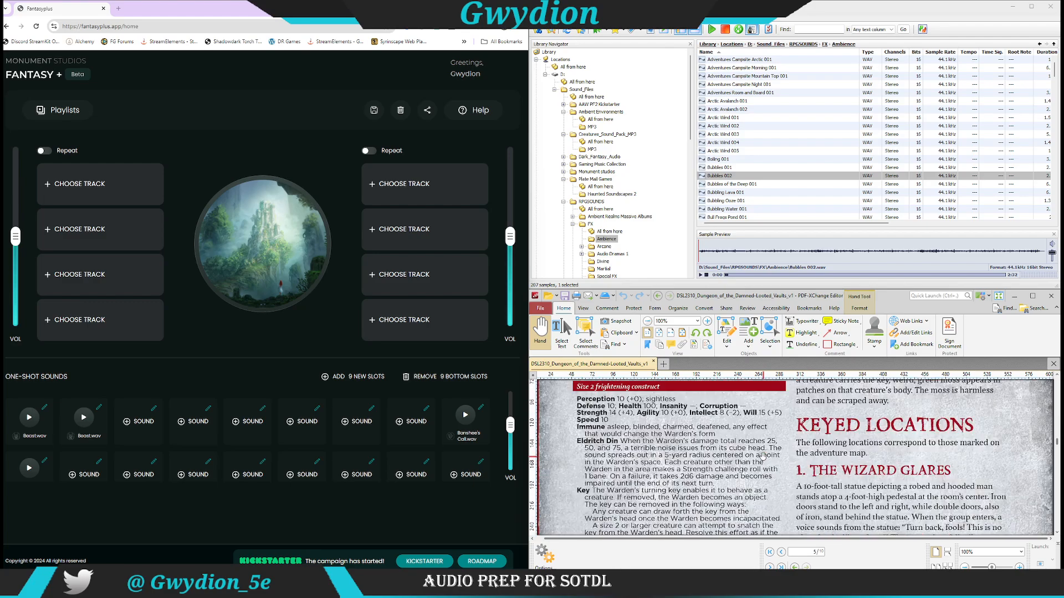
scroll(763, 456, down, 3)
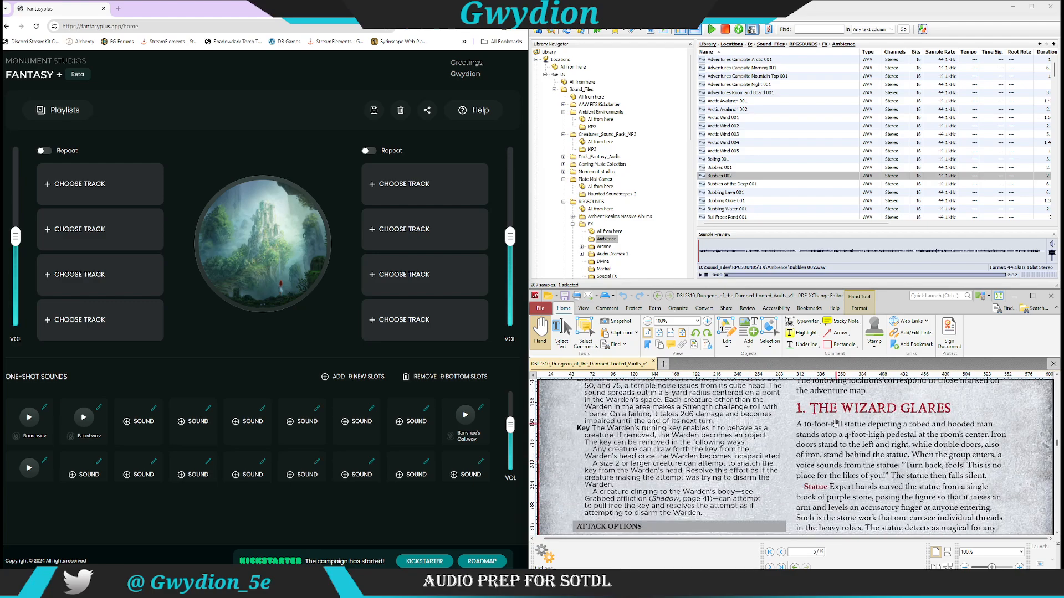
Step: Save the Fantasy+ playlist under the name "DODLVl 1 - 1. The Wizard Glares"
click(427, 111)
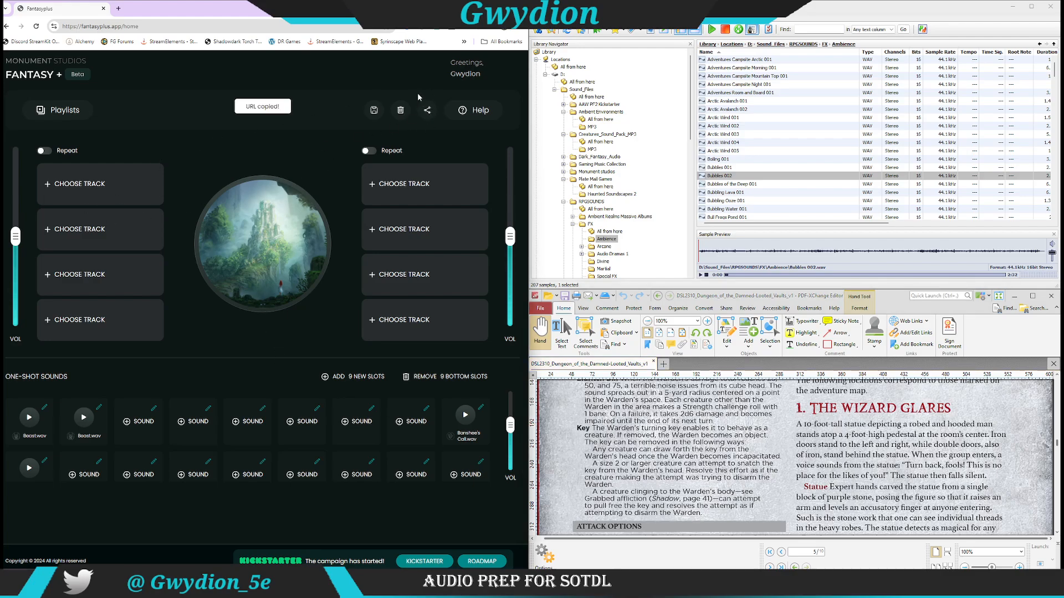
click(374, 110)
click(374, 110)
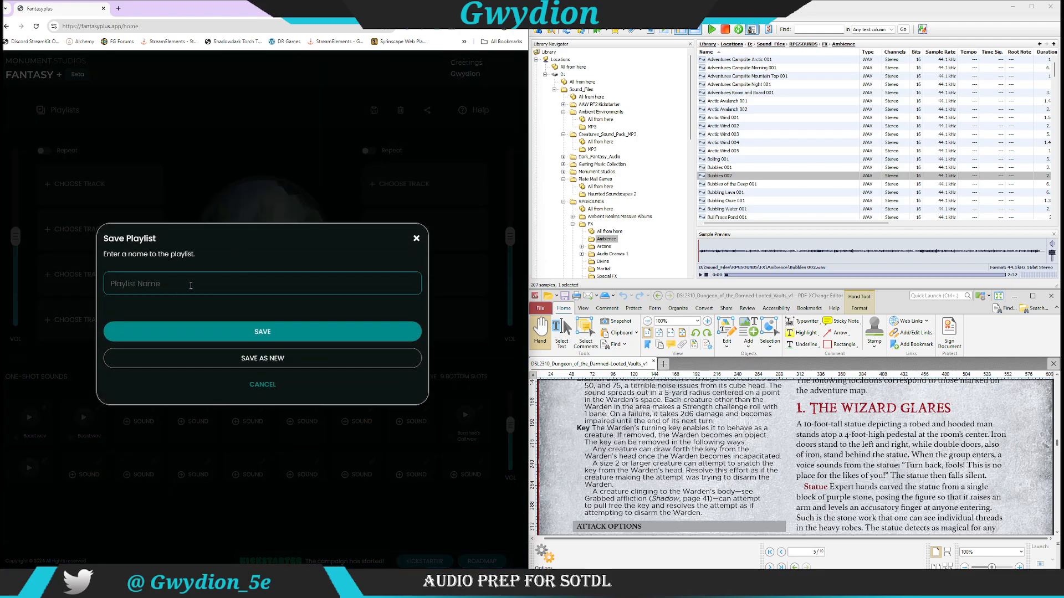
click(191, 286)
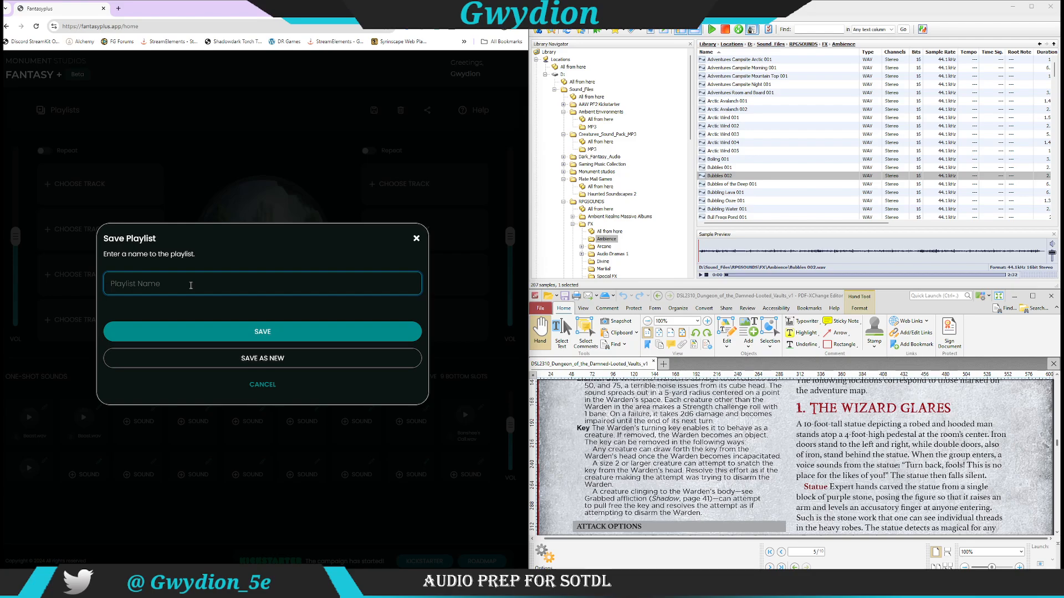
key(Caps_Lock)
text(DOD)
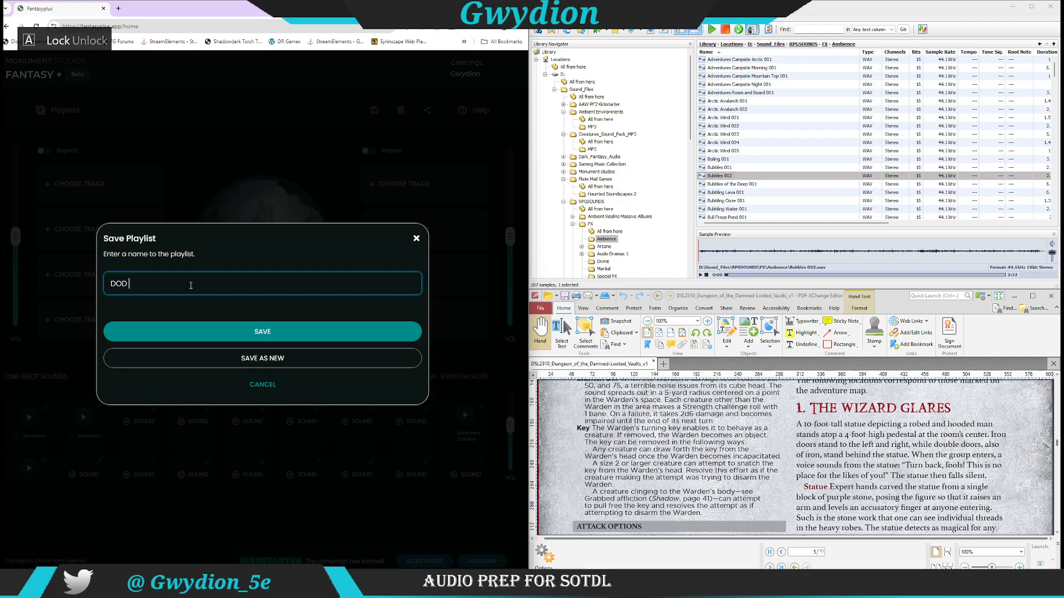
text(LV1 -)
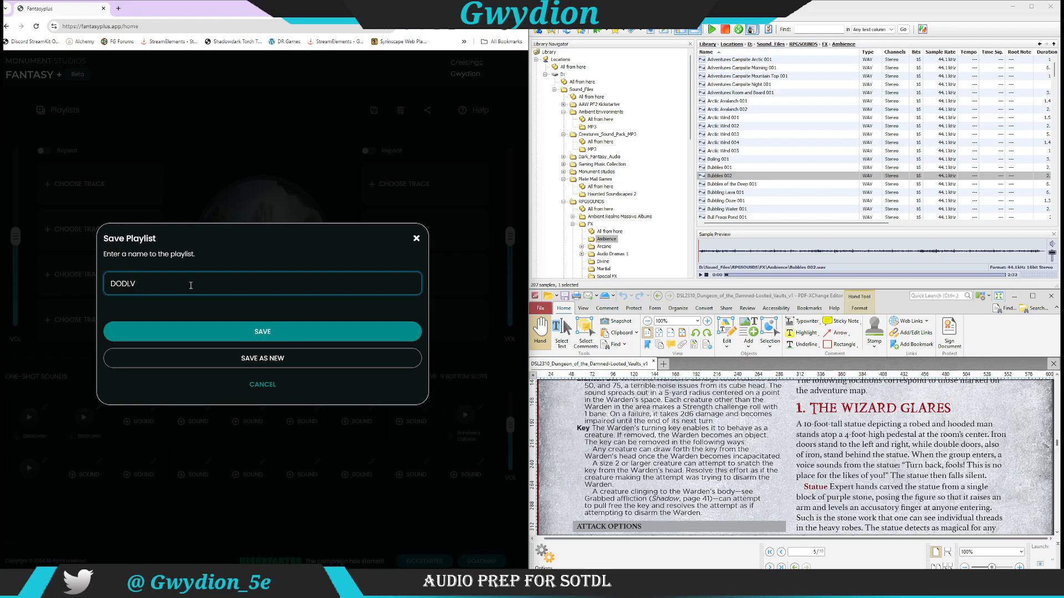
text( 1 -)
text(he Wizard Galr)
key(BackSpace)
key(BackSpace)
text(l)
click(262, 331)
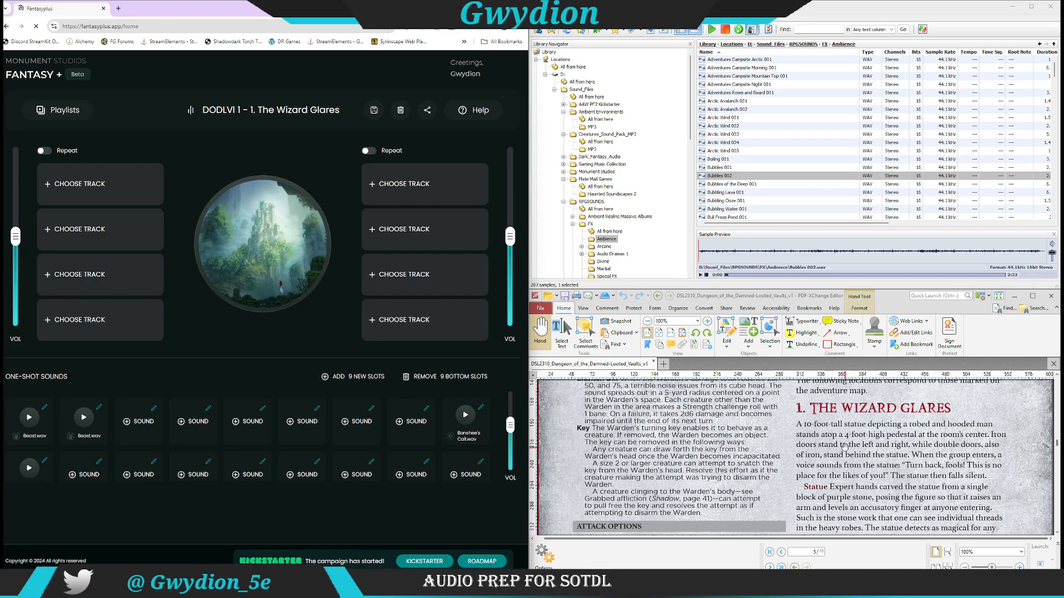
Step: Switch to the Fantasy + Track List Public spreadsheet in Google Sheets and look over its track table
scroll(862, 432, down, 1)
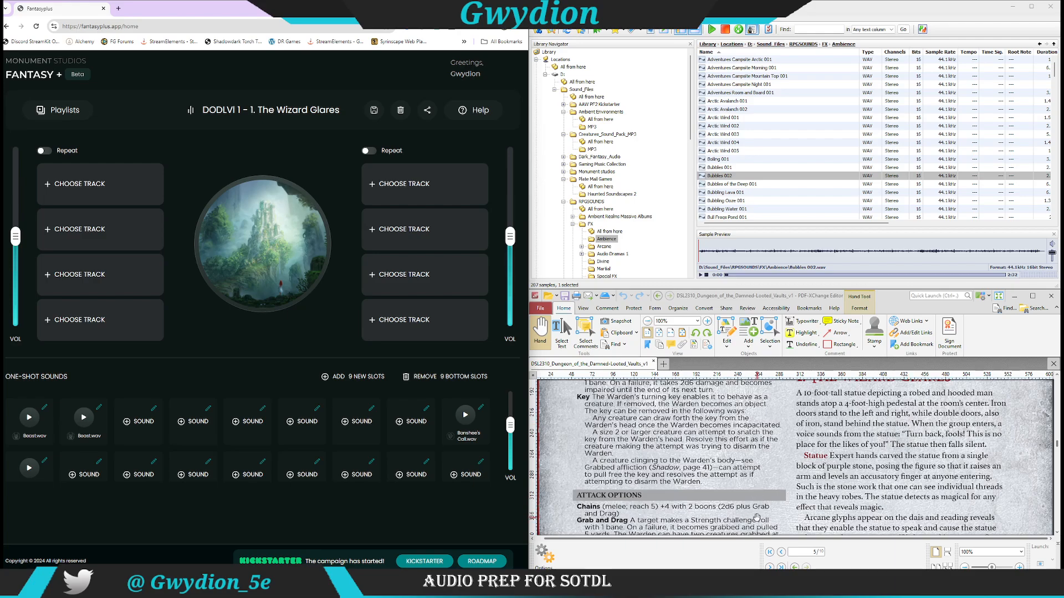
mouse_move(742, 579)
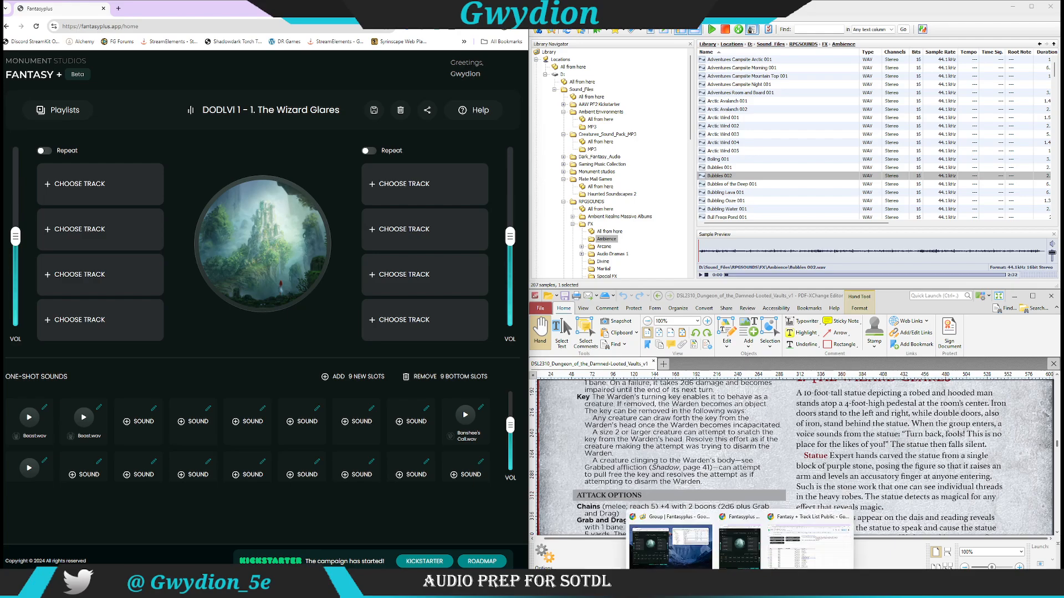
click(808, 557)
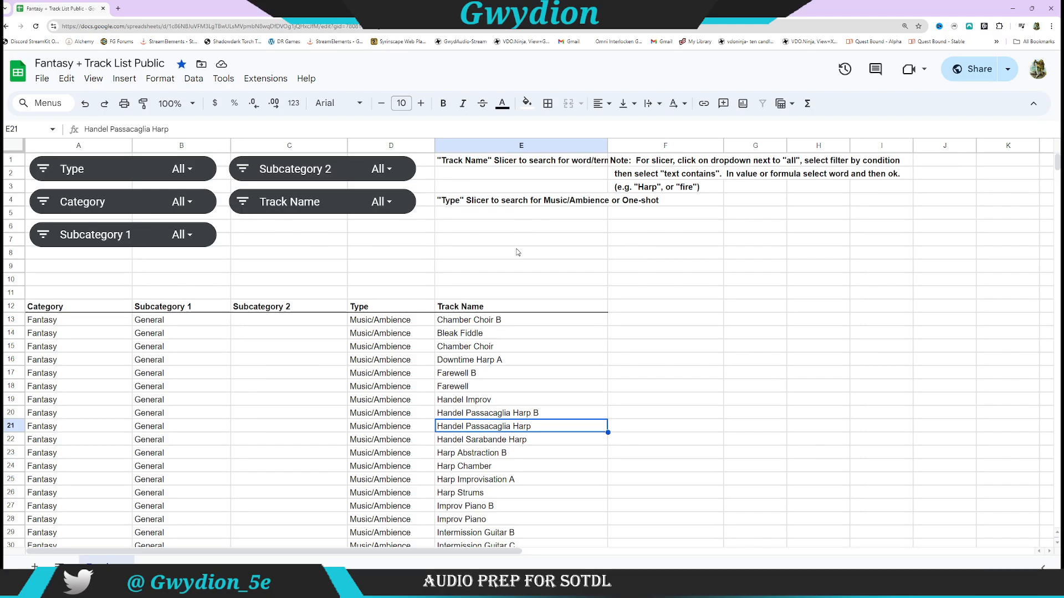
click(174, 337)
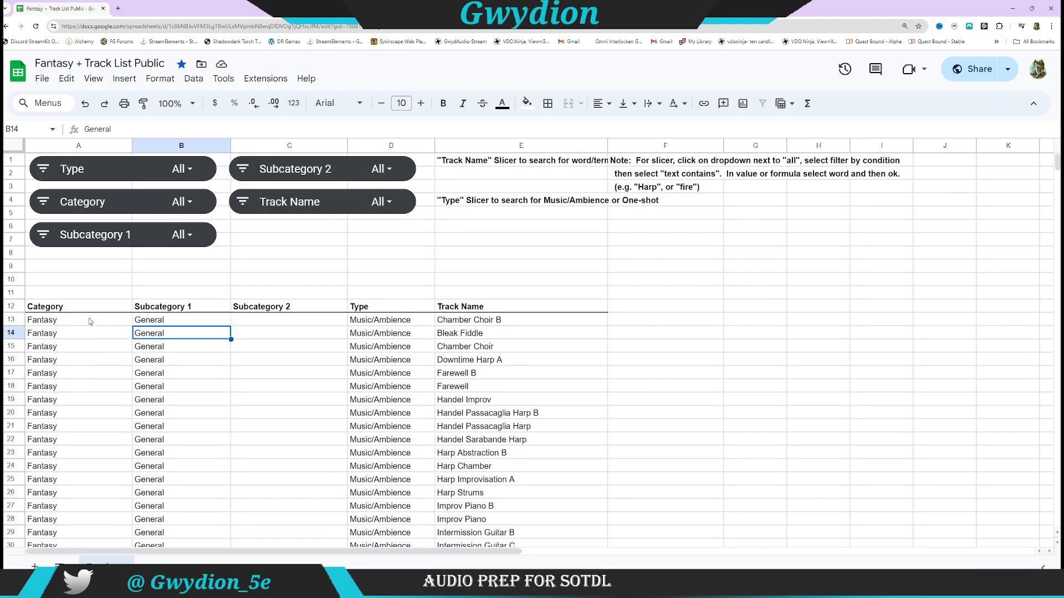
scroll(78, 347, down, 4)
scroll(78, 347, up, 4)
Step: Filter the track list's Type slicer to One-shot only, excluding Music/Ambience
click(182, 169)
click(73, 269)
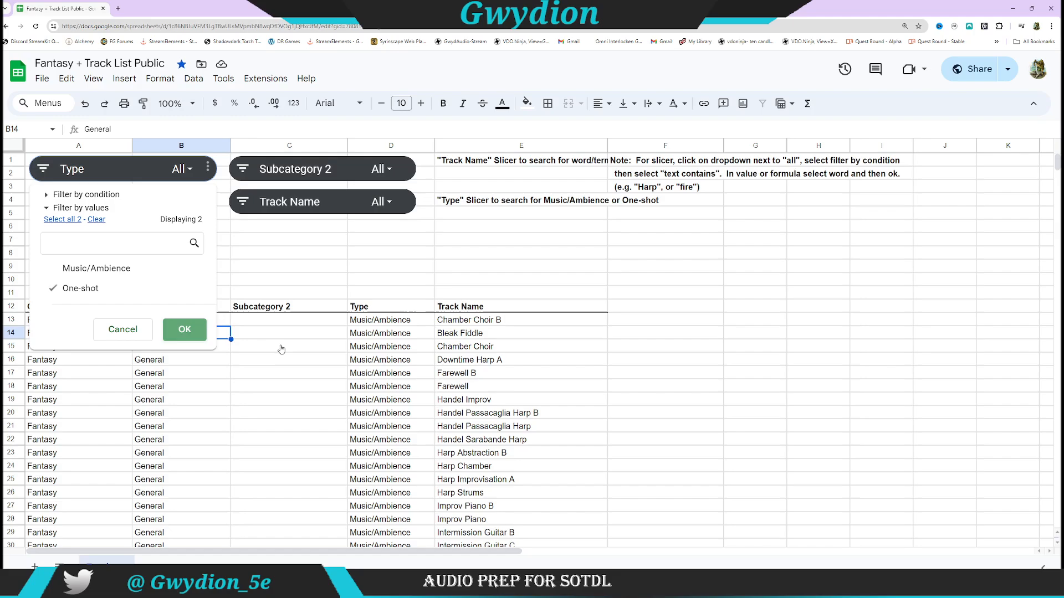
click(184, 329)
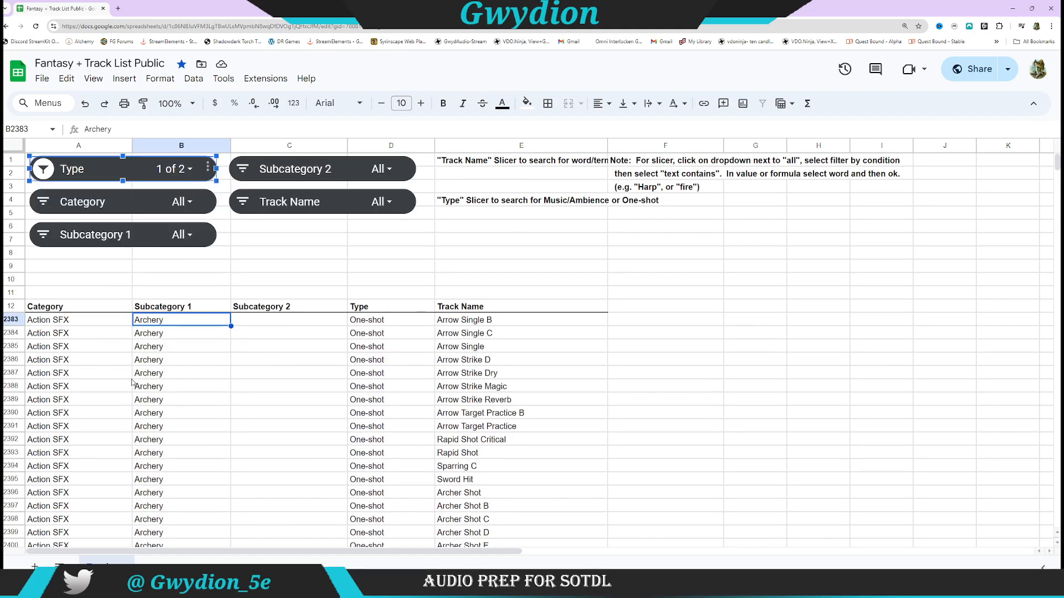
Step: Search the Subcategory 1 slicer's values for "door" and close the slicer without applying a filter
click(194, 238)
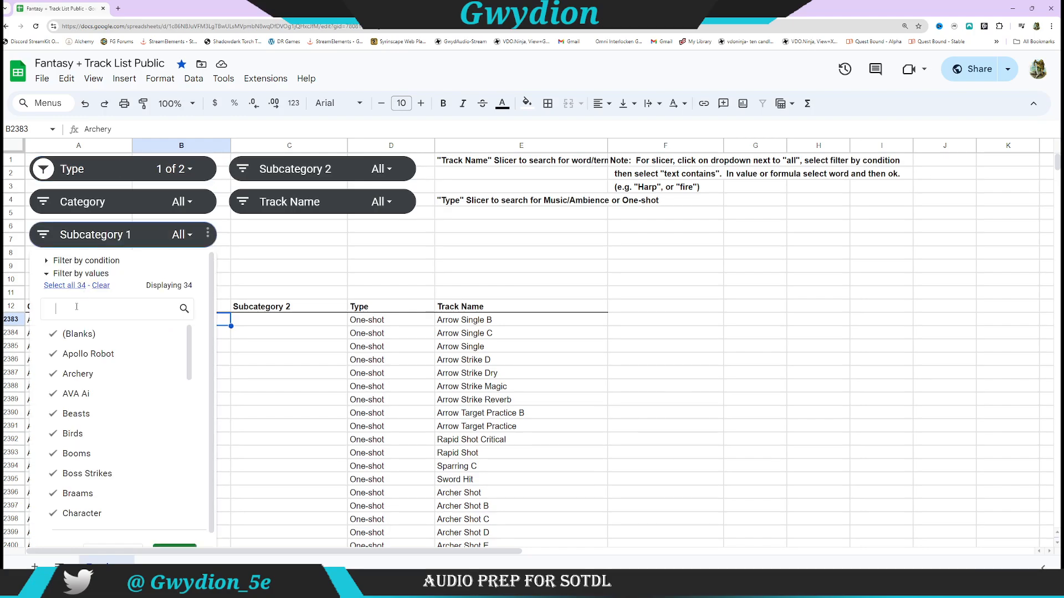
text(door)
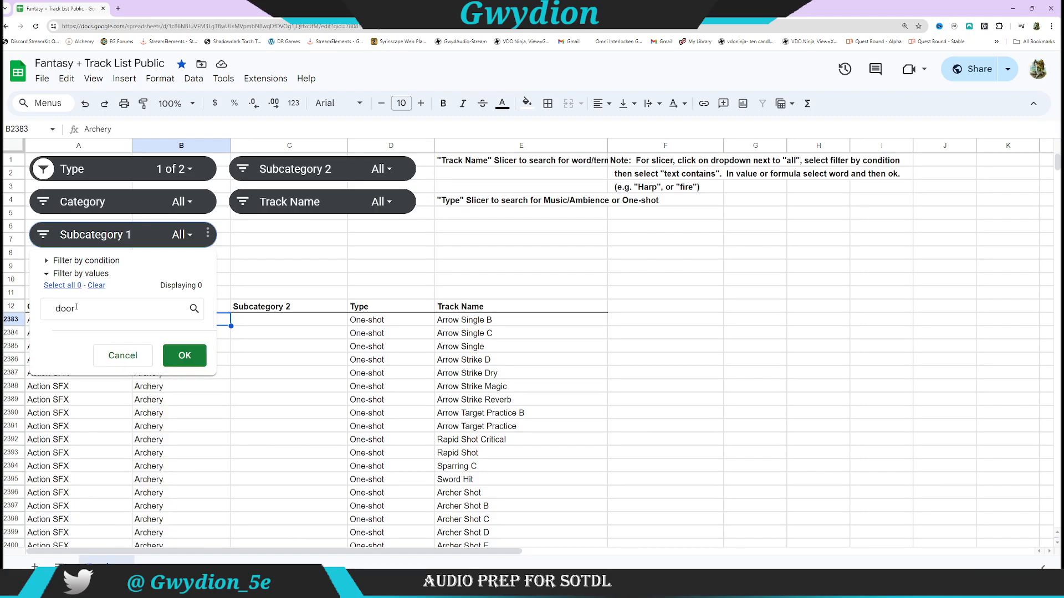
key(BackSpace)
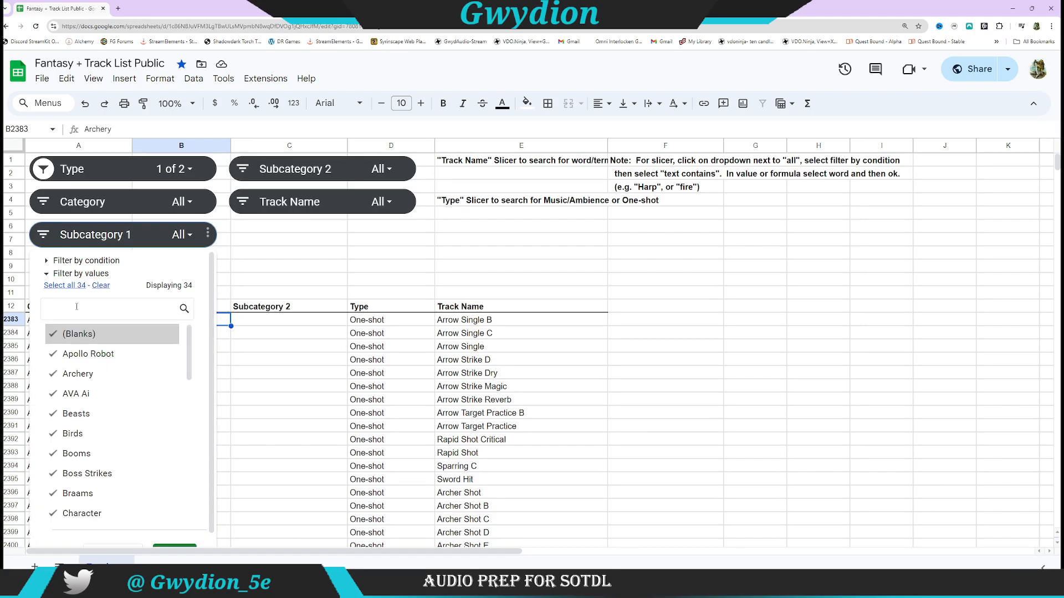
click(289, 266)
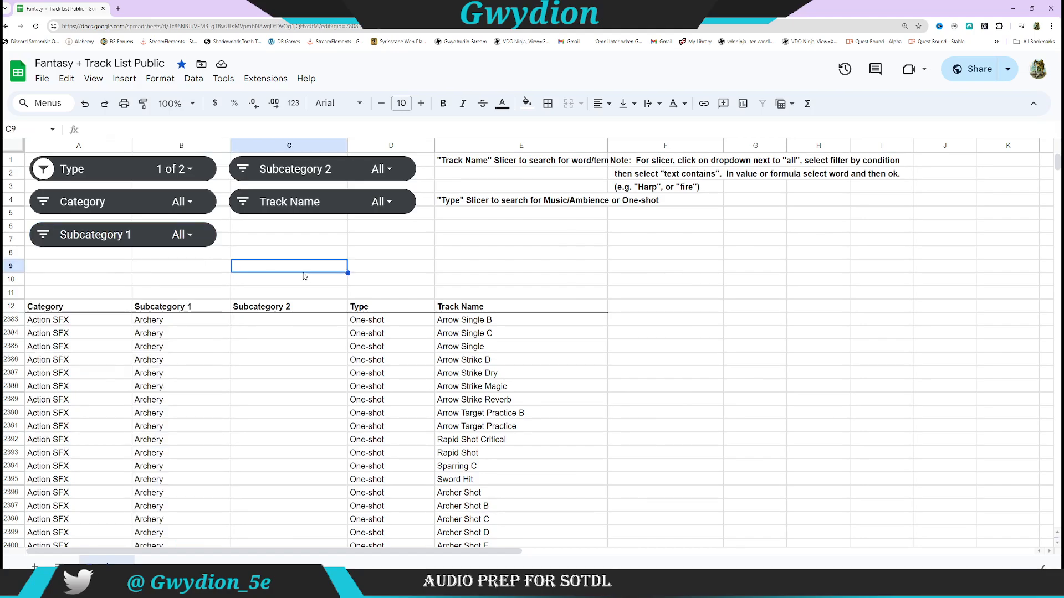
Step: Filter the Subcategory 2 slicer to only Doors Close and Doors Open
click(383, 170)
scroll(308, 397, down, 3)
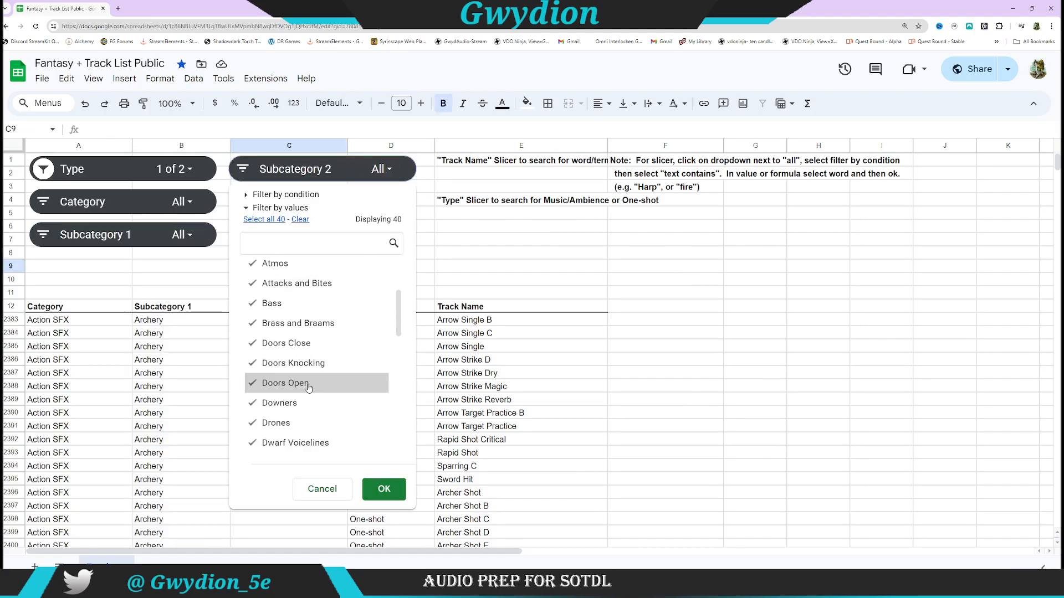
scroll(309, 344, up, 3)
click(303, 221)
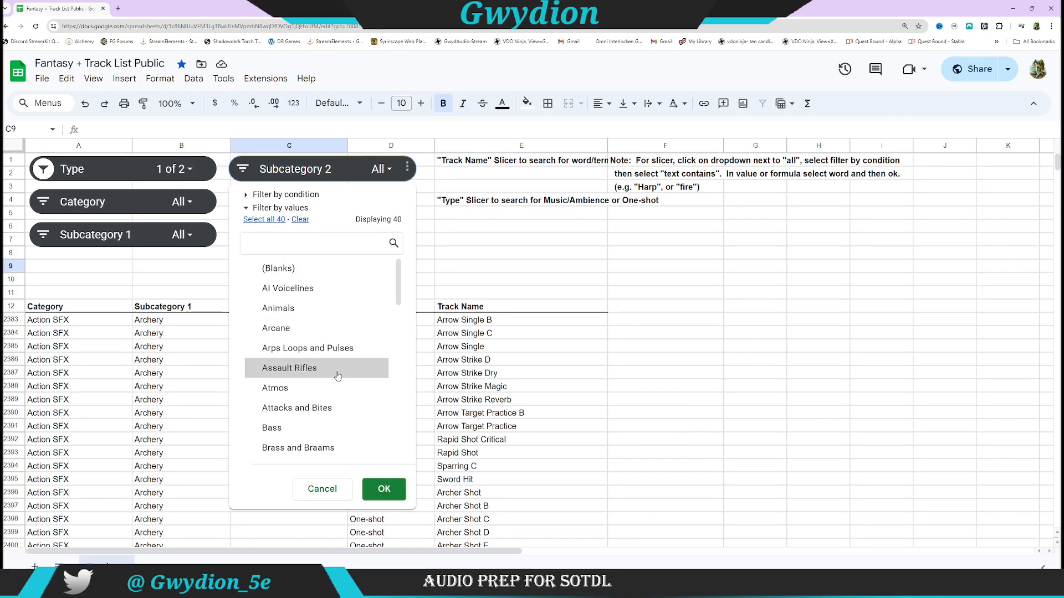
scroll(330, 371, down, 3)
click(257, 347)
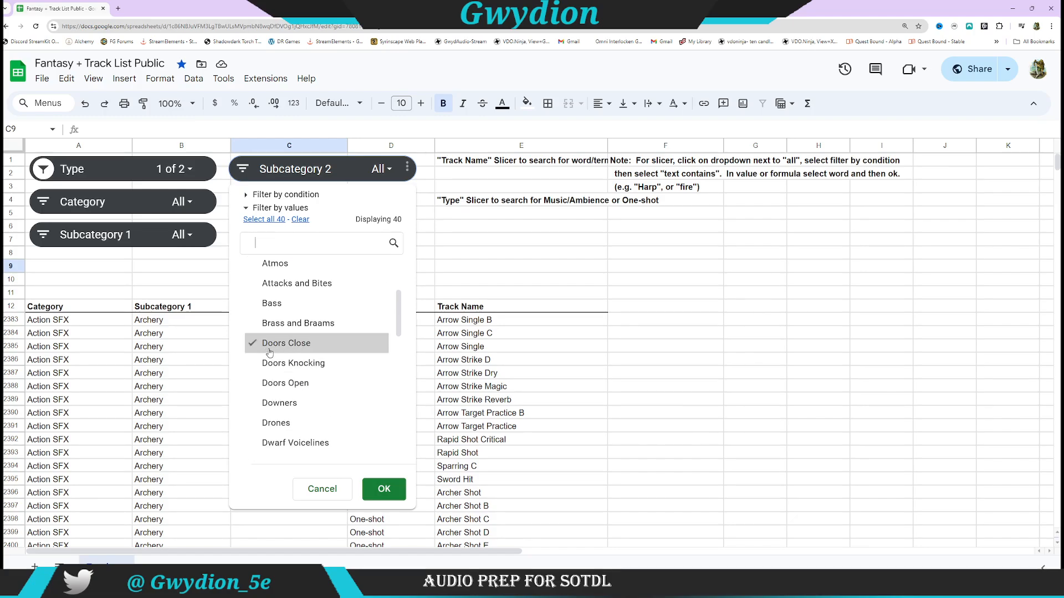
click(264, 384)
click(382, 489)
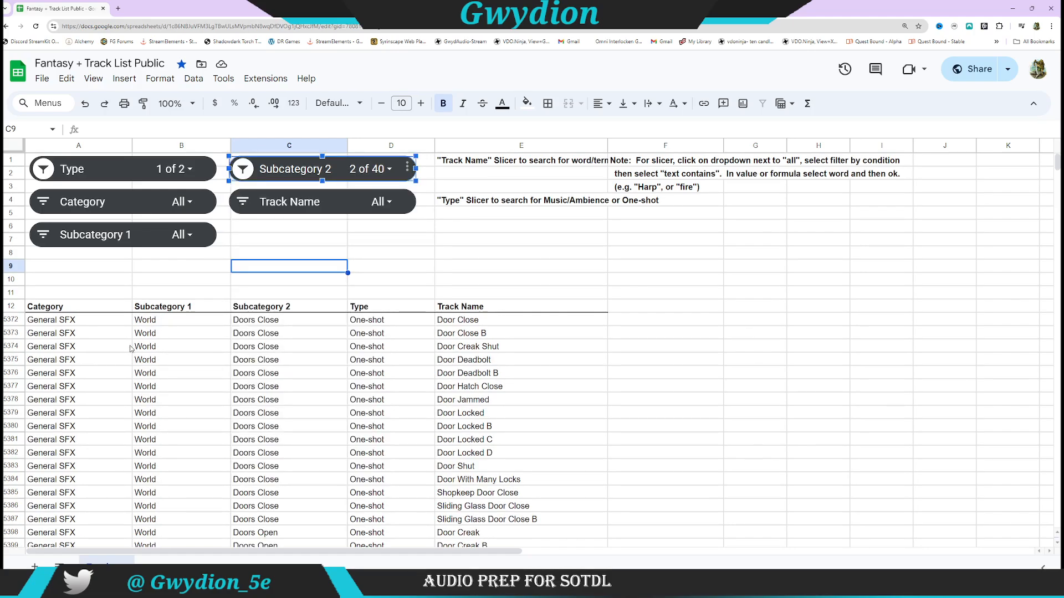
Step: Look through the filtered door tracks and copy the "Door Open" track name cell
scroll(500, 344, down, 3)
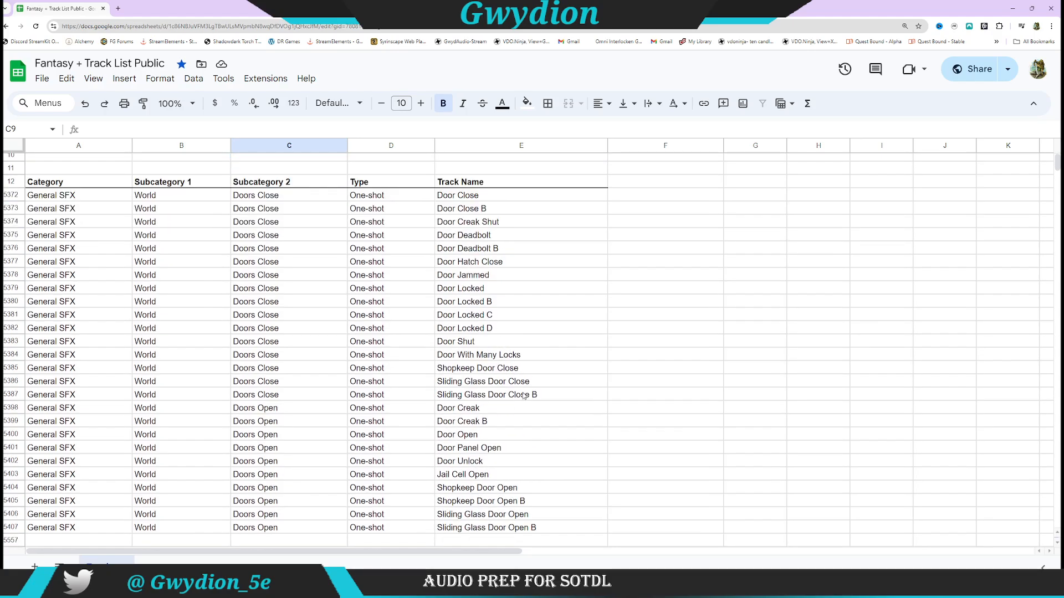
scroll(527, 400, down, 1)
scroll(527, 386, up, 1)
scroll(529, 387, up, 3)
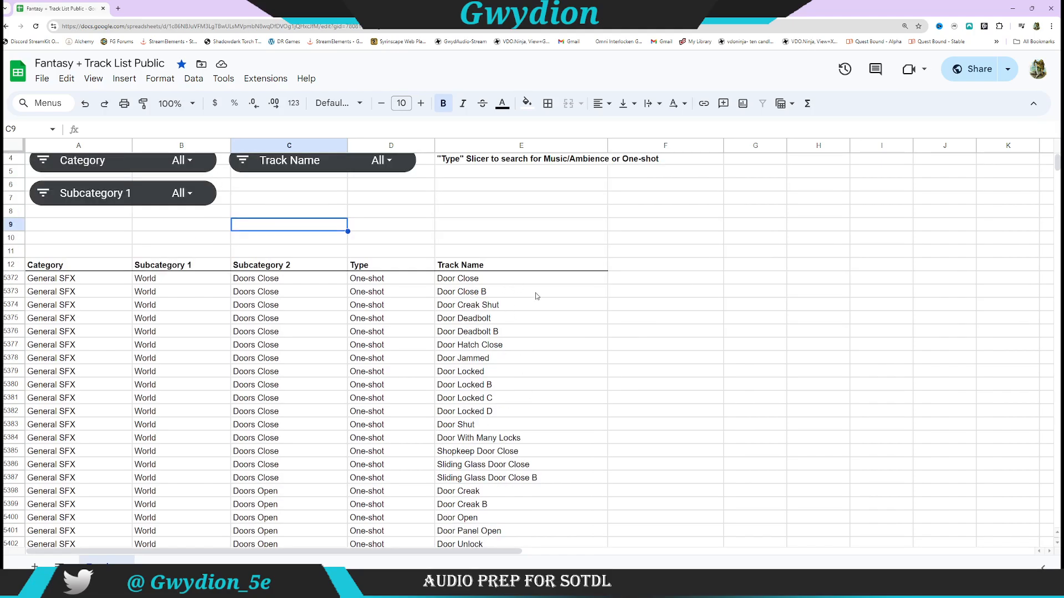
scroll(524, 421, down, 1)
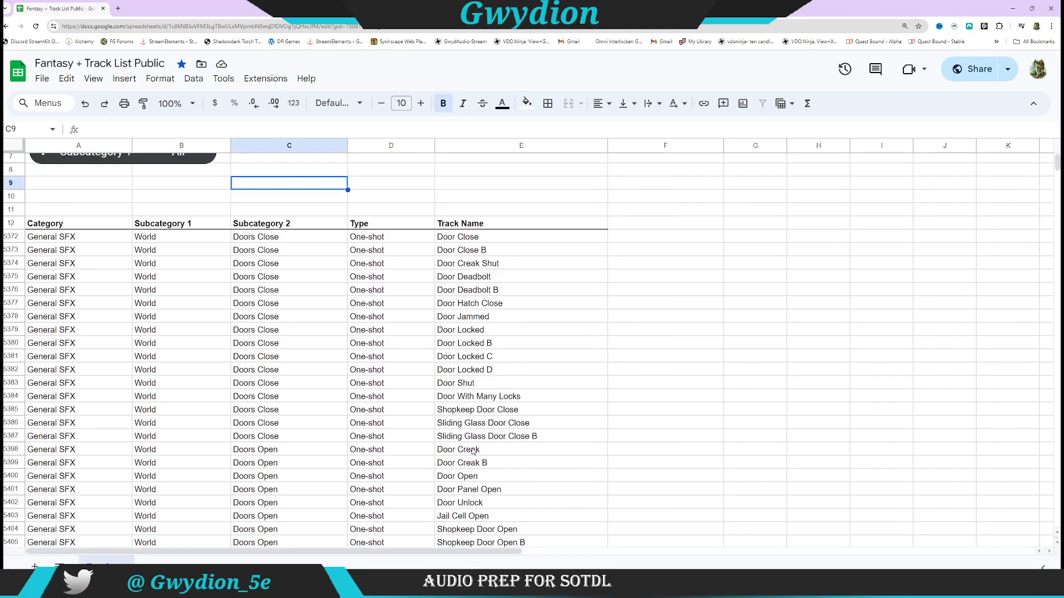
click(463, 478)
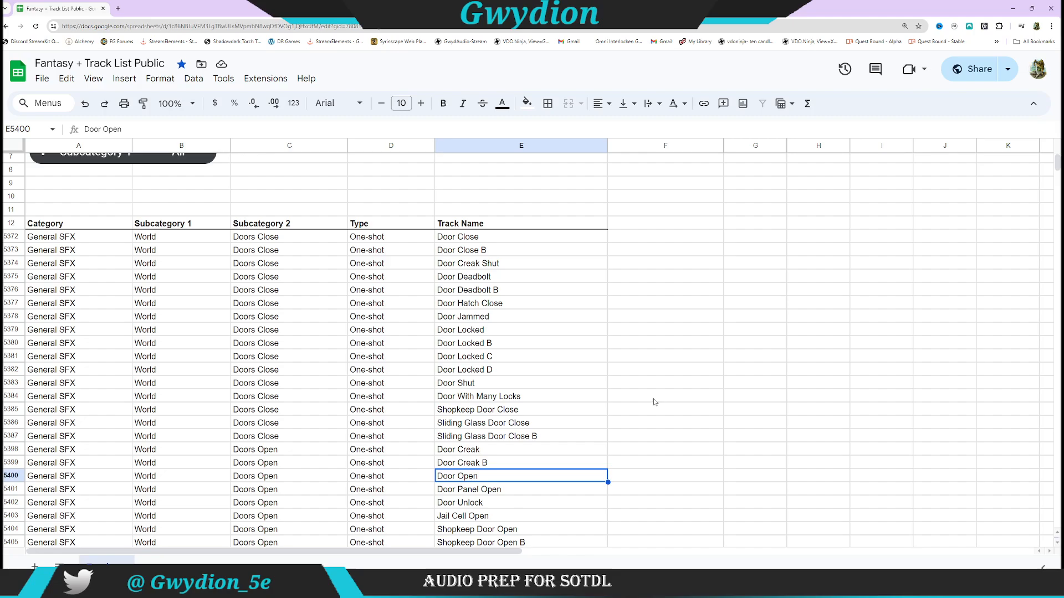
key(ctrl+c)
Step: Switch to Fantasy+, copy the playlist's share link, and open the One-Shot Library for the first one-shot slot
mouse_move(740, 587)
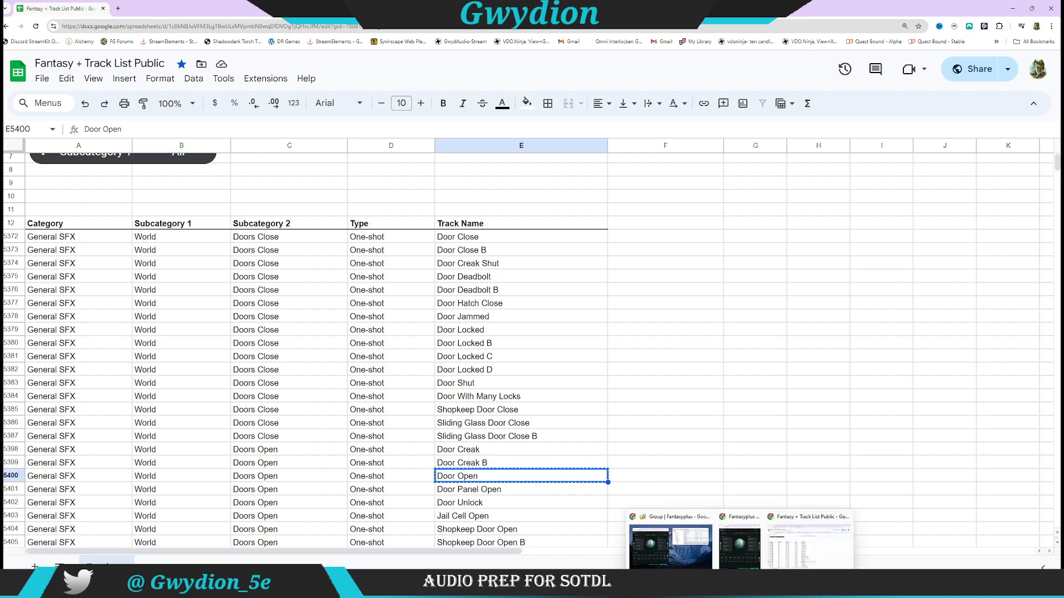
click(665, 550)
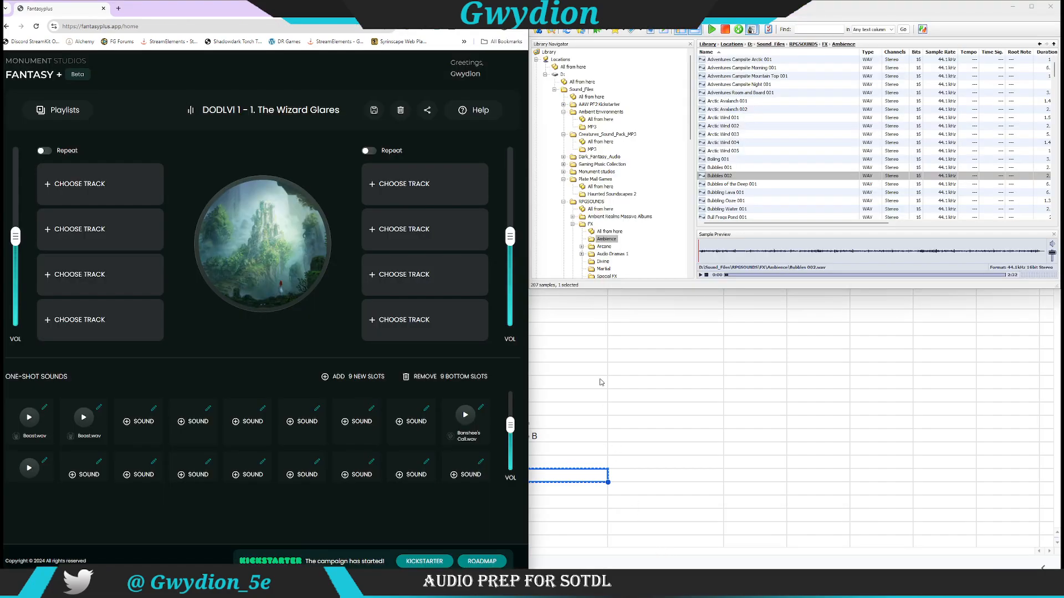
click(767, 588)
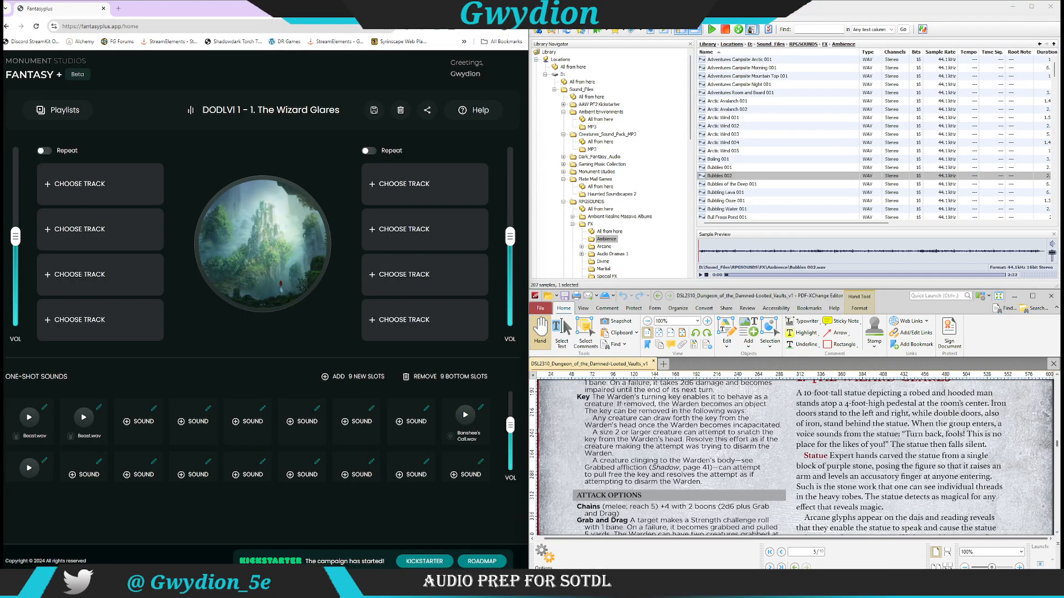
click(427, 109)
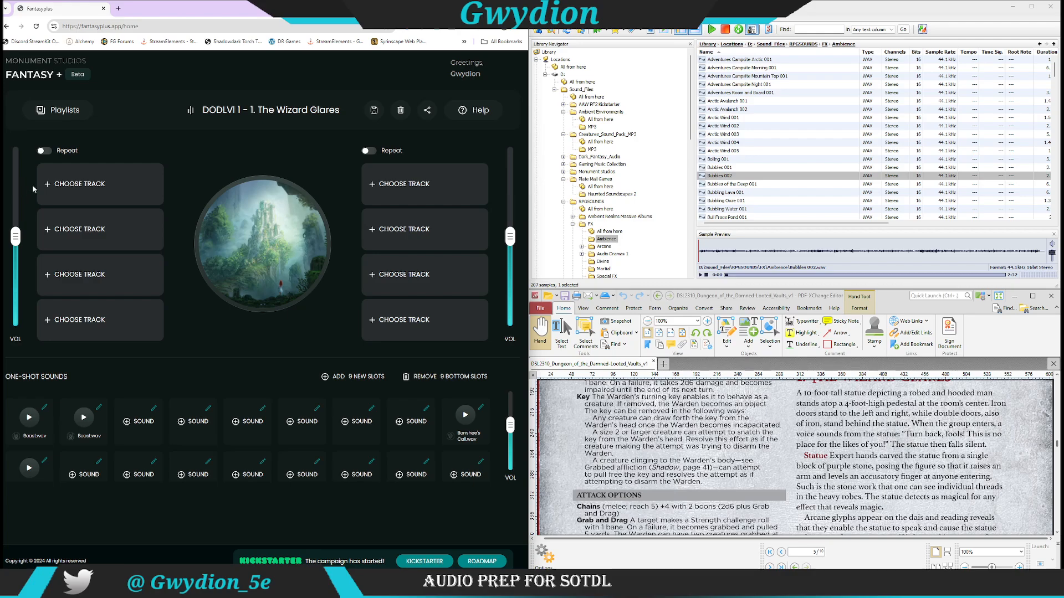
click(44, 408)
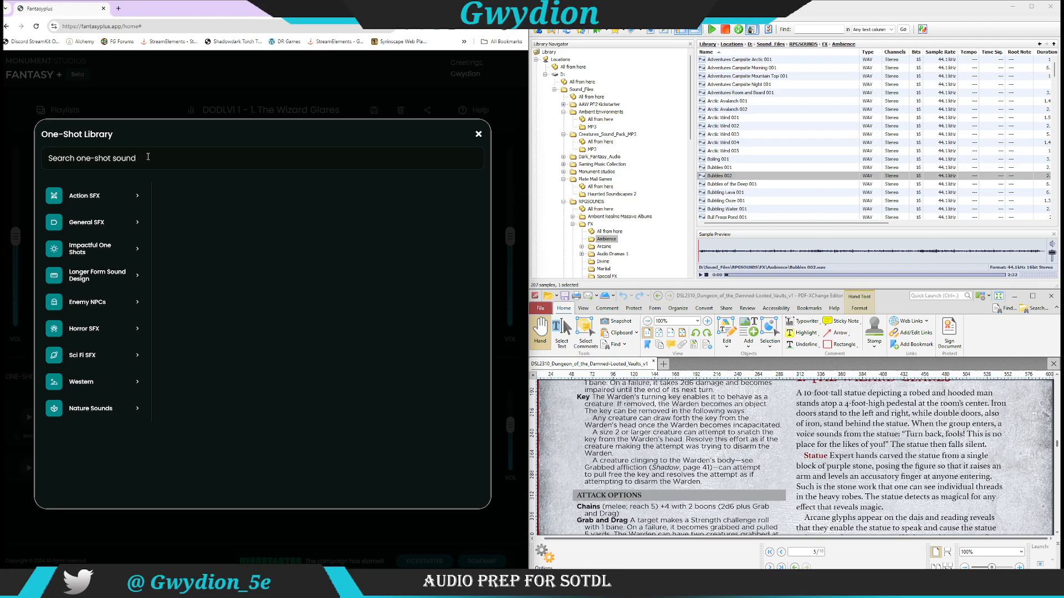
Step: Try to search the One-Shot Library with the clipboard contents and clear the search field
click(219, 162)
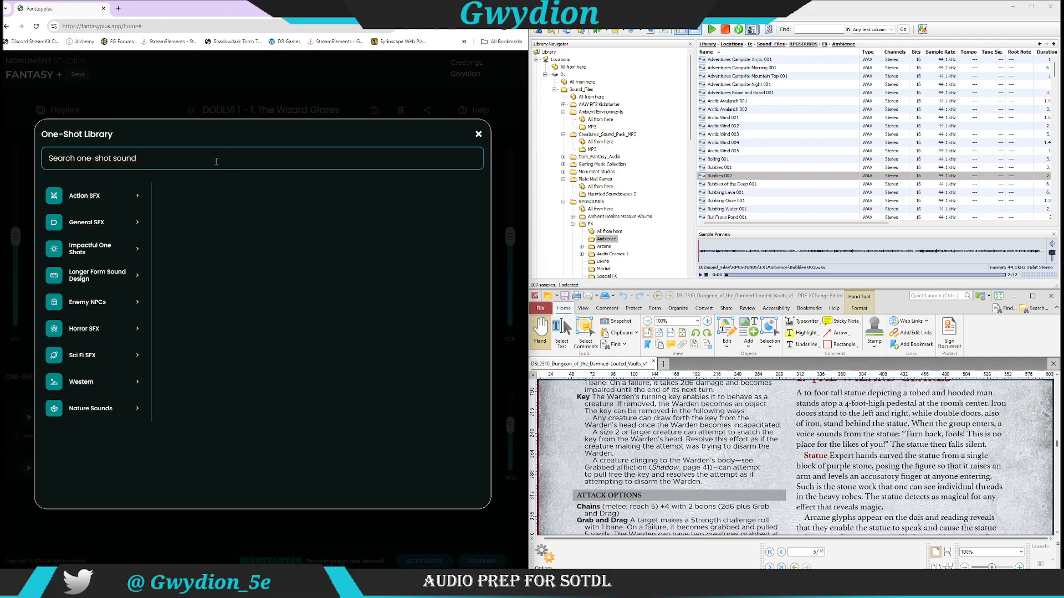
key(ctrl+v)
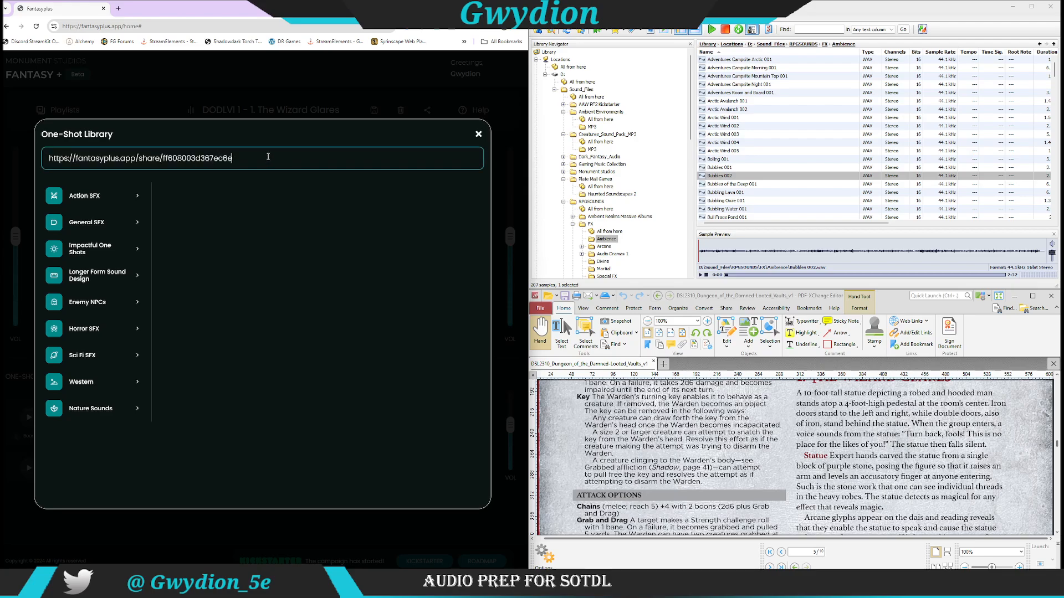
key(BackSpace)
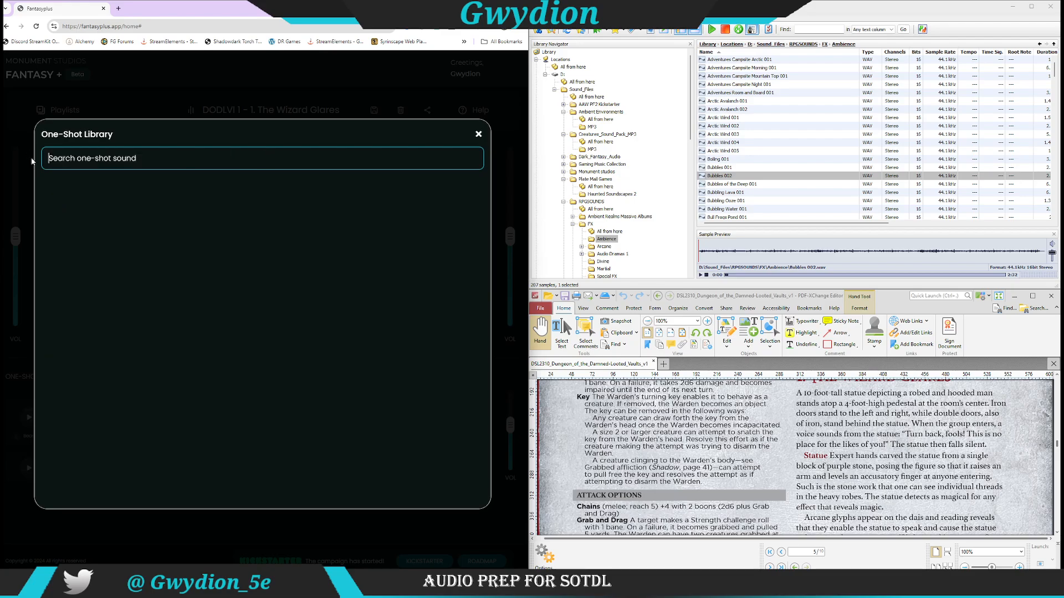
Step: Return to the Fantasy + Track List spreadsheet and copy the text "Door Open" from cell E5400
click(807, 547)
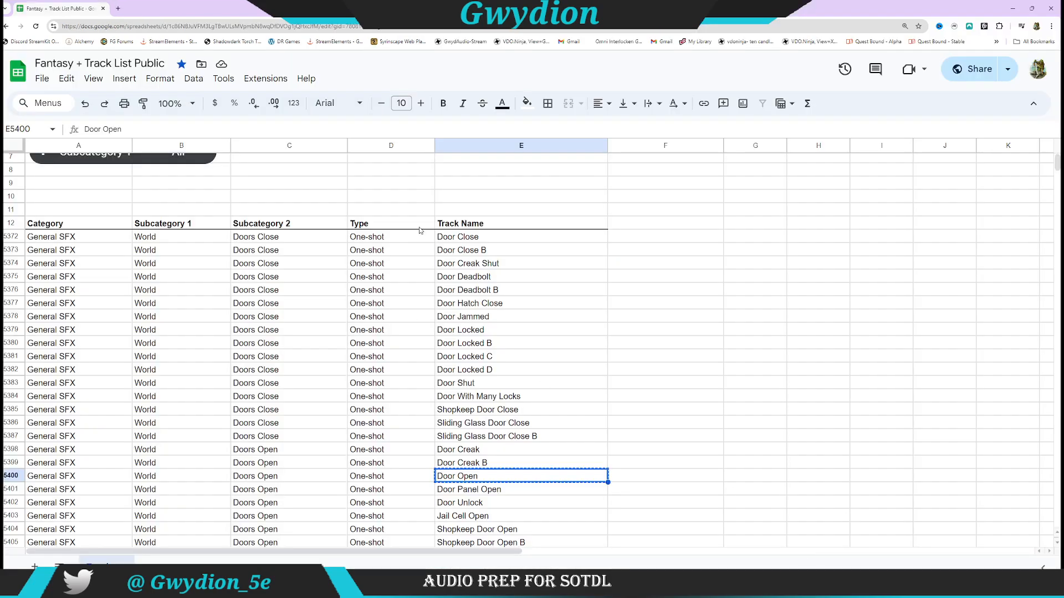
click(543, 427)
key(Escape)
click(499, 477)
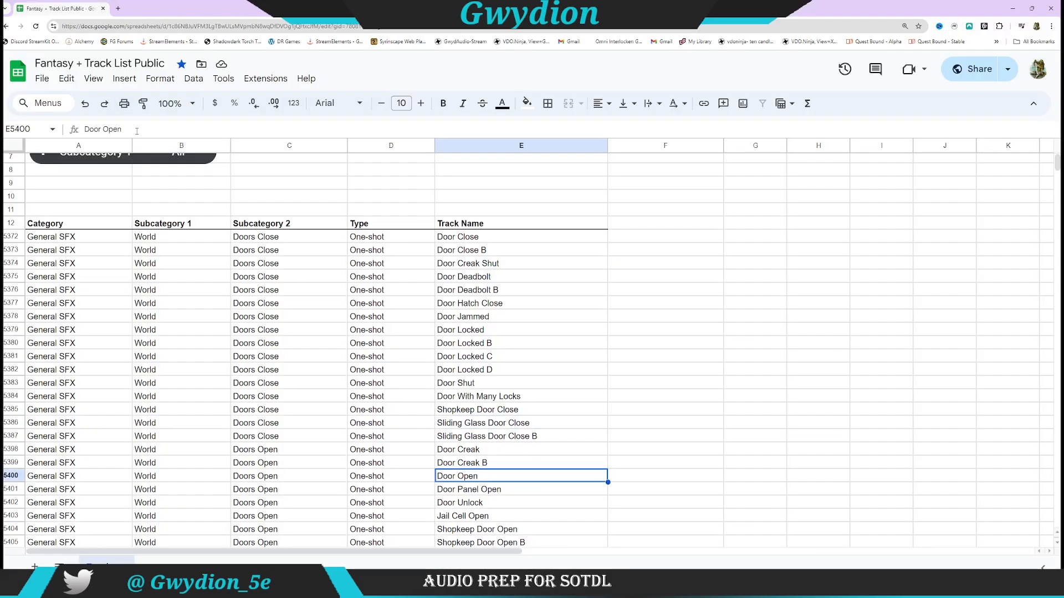
drag(136, 131, 66, 129)
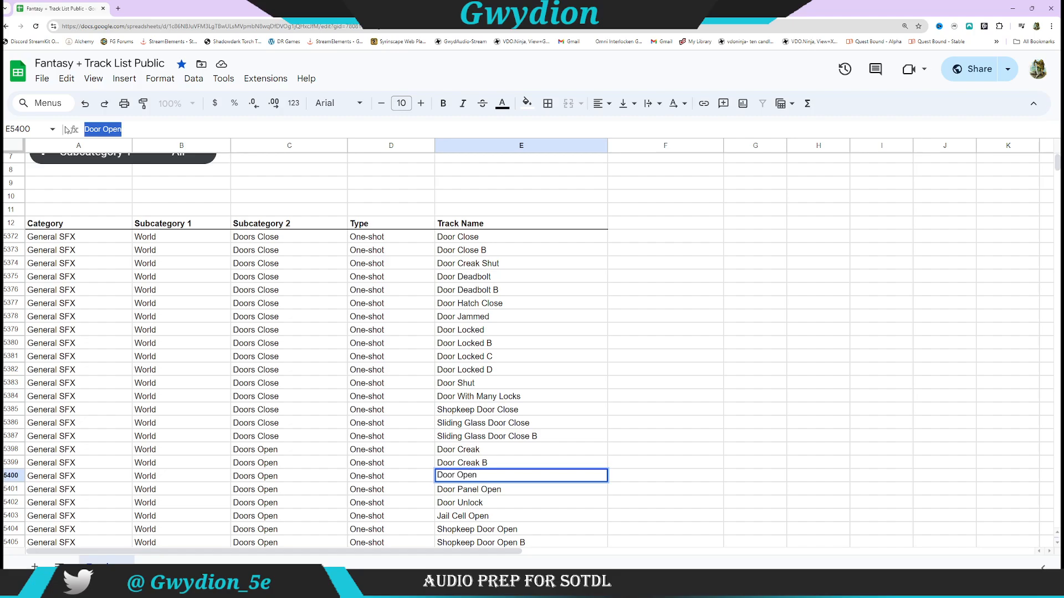
Step: Search the Fantasy+ One-Shot Library for "Door Open" and preview the Door Open sound
click(1013, 9)
click(262, 167)
key(ctrl+v)
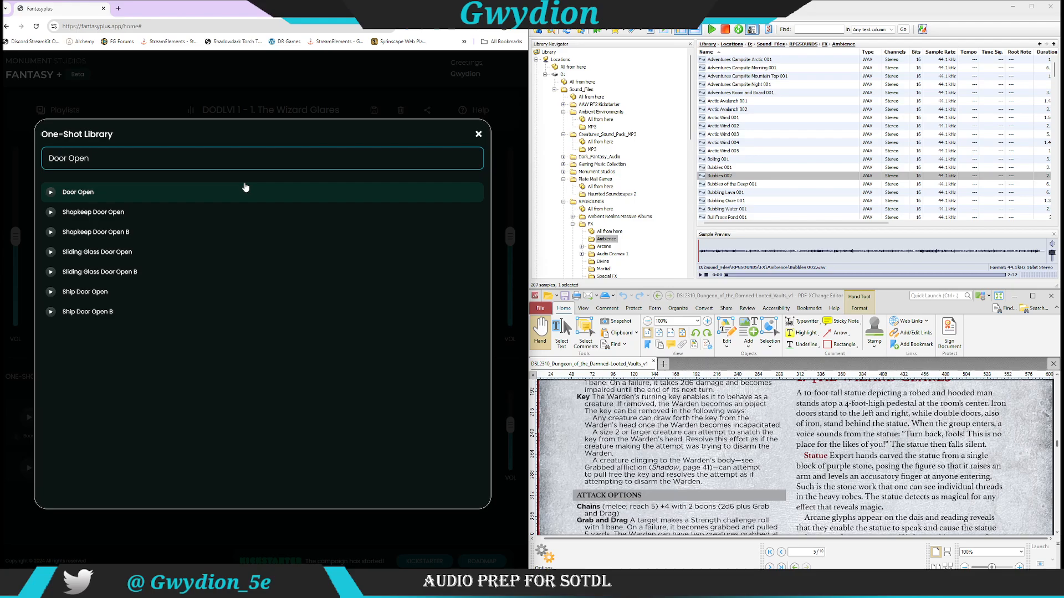
click(51, 193)
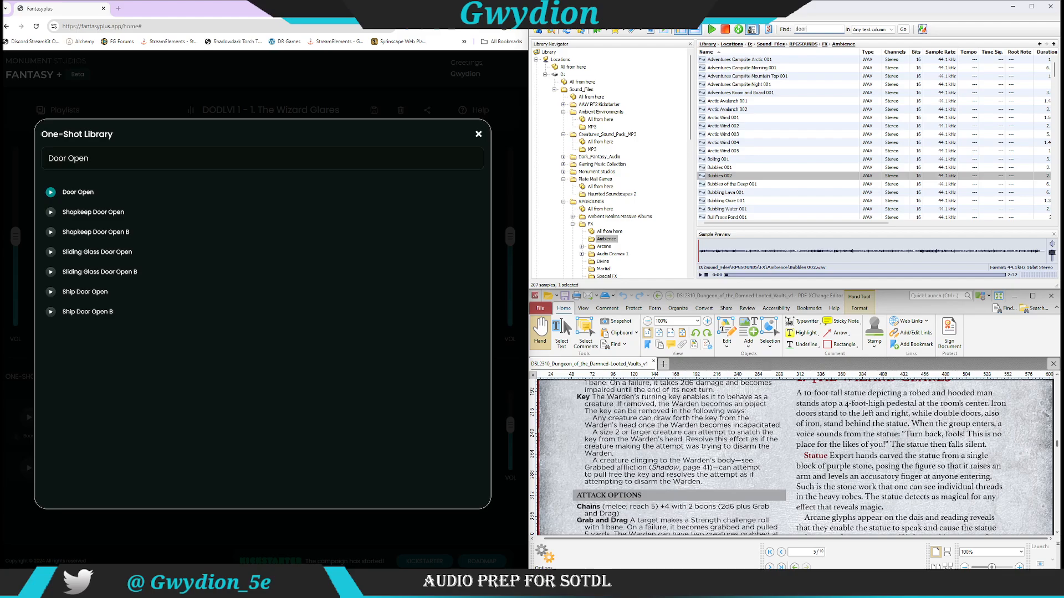
Step: Search the local sample library for "door" and preview Big Door 002, Door Creak B and Big Door 003
key(Return)
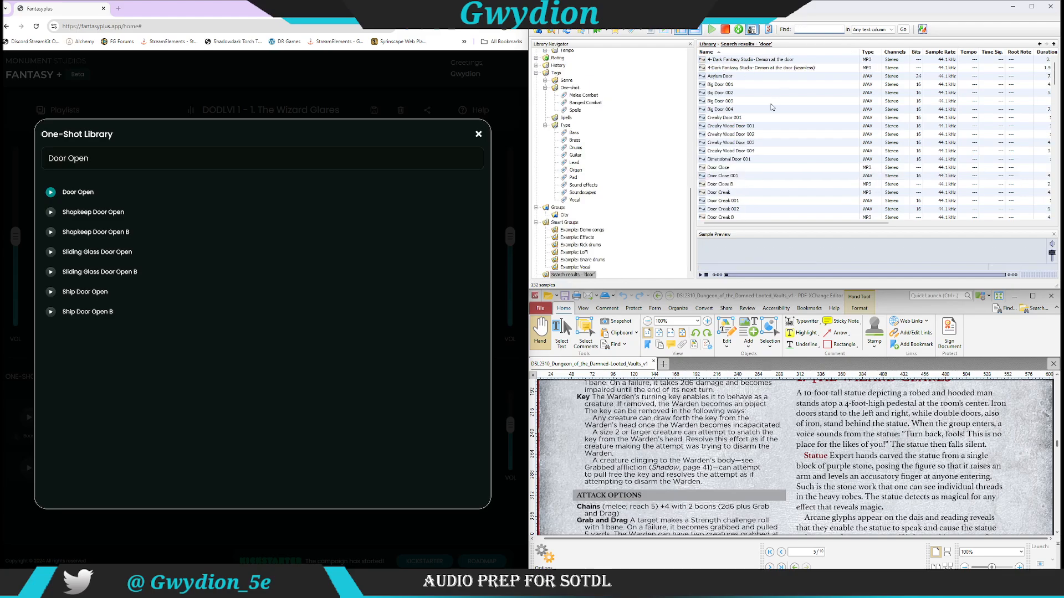
click(736, 95)
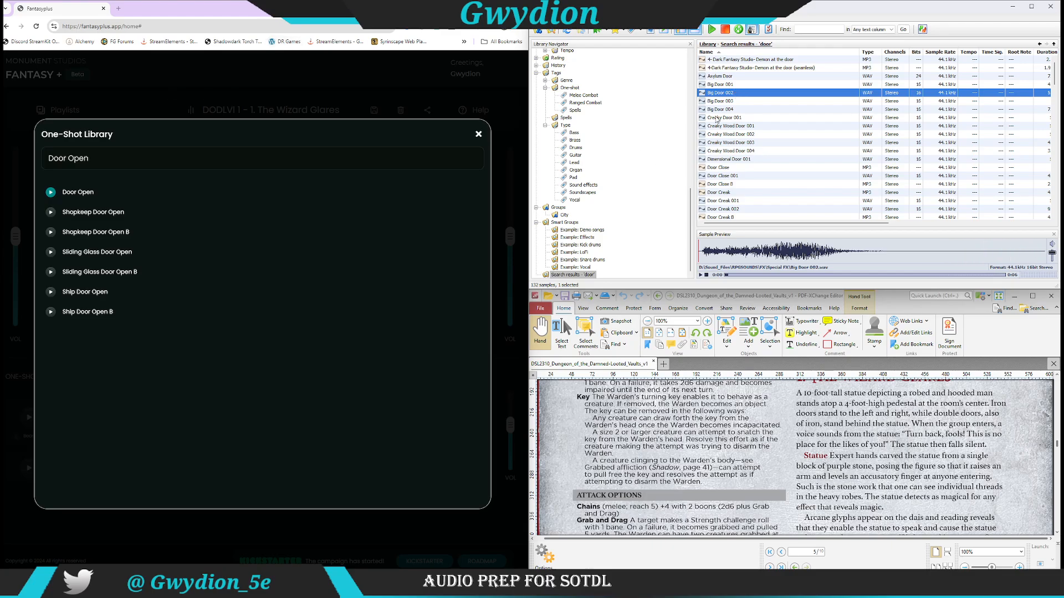
drag(527, 187, 526, 188)
click(721, 217)
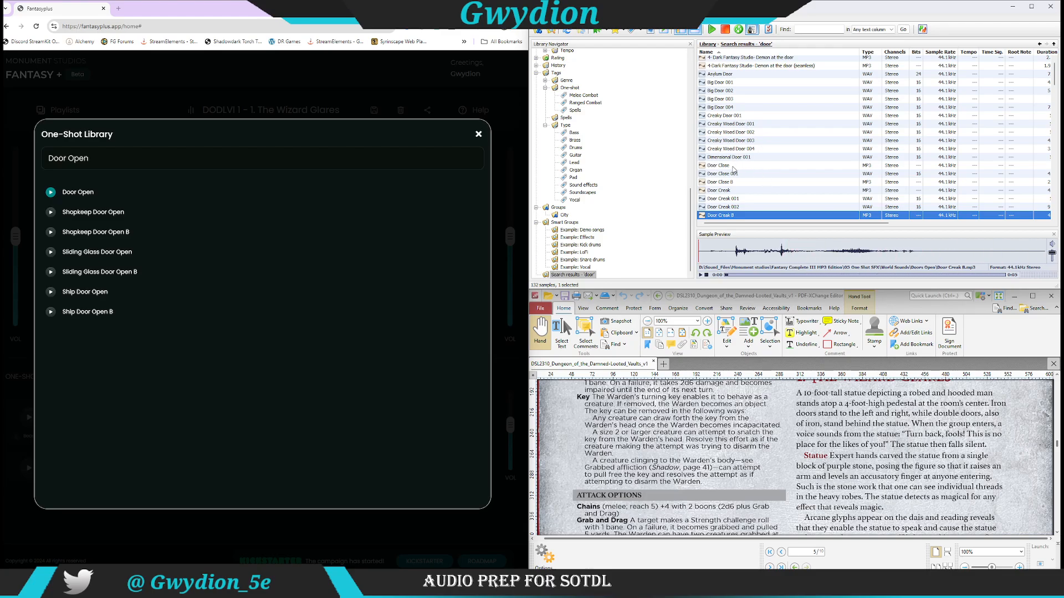
click(732, 100)
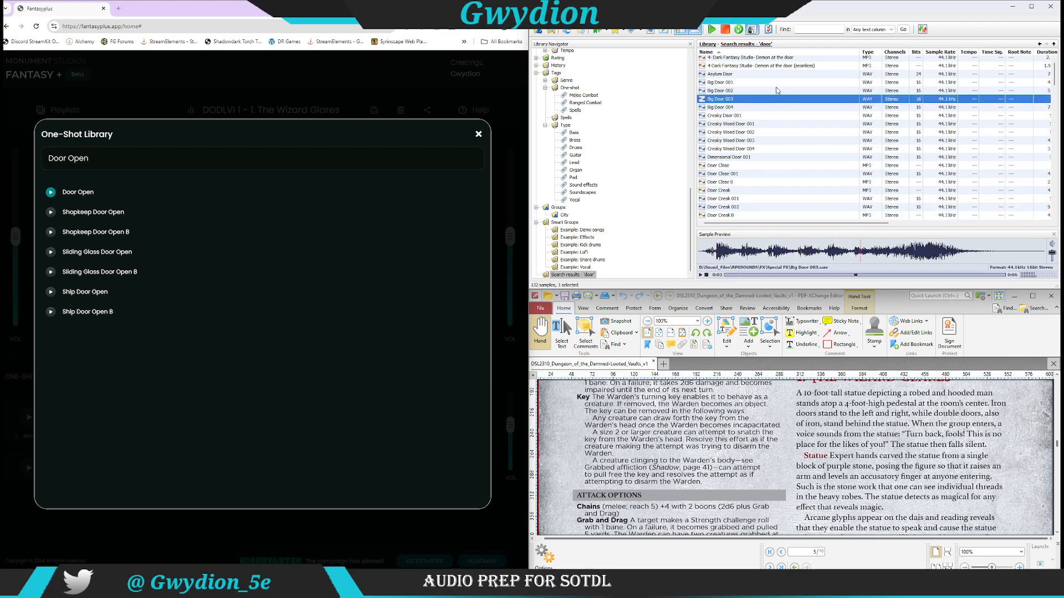
Step: Play the Big Door 002 sample again and locate its folder in the Library Navigator
click(746, 91)
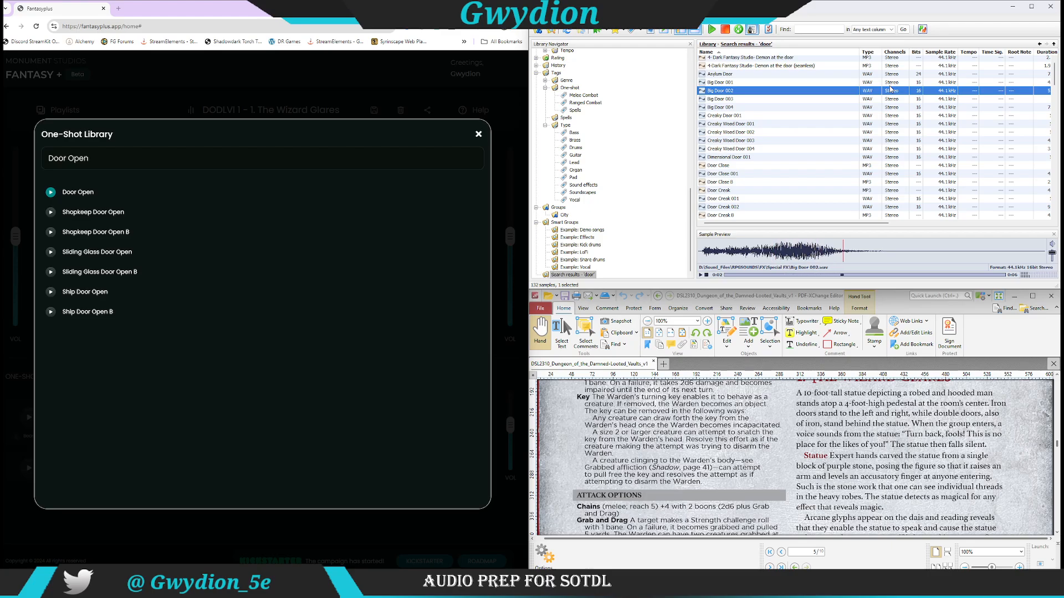
right_click(730, 93)
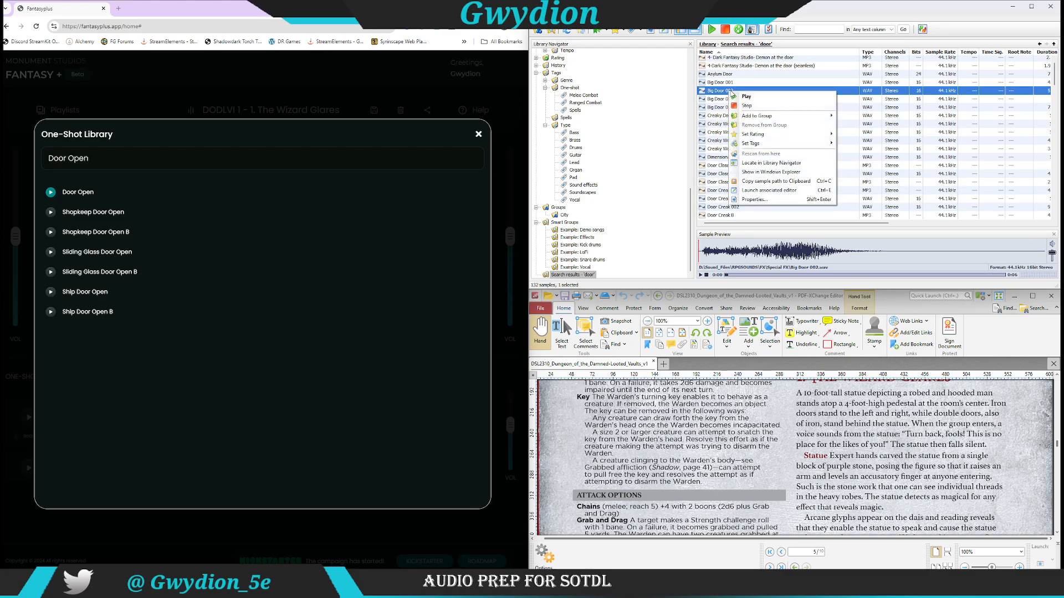
click(774, 164)
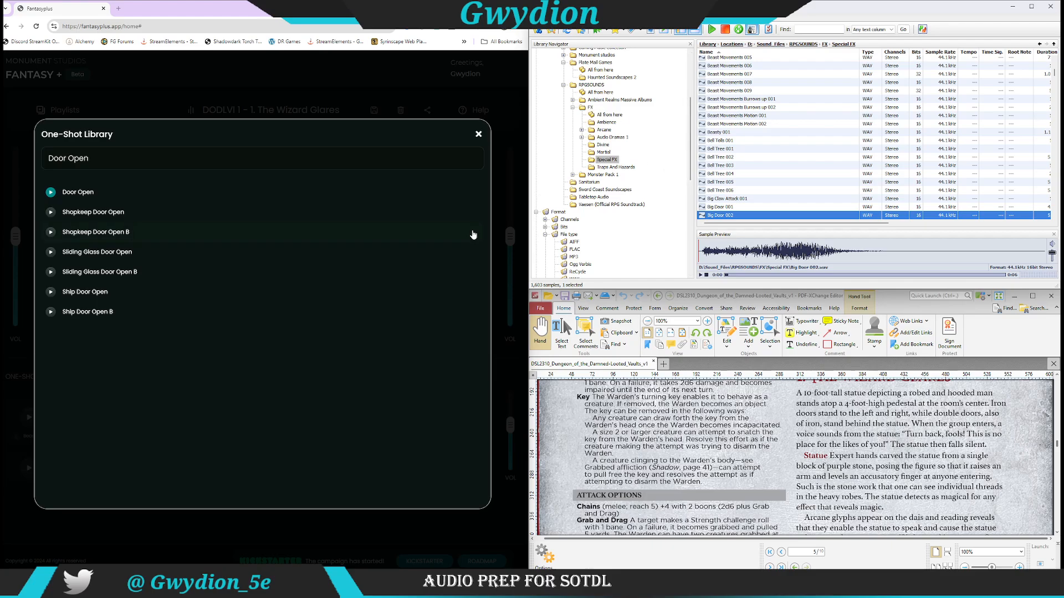
Step: Close the One-Shot Library in Fantasy+ and briefly recheck it from the first one-shot slot
click(479, 134)
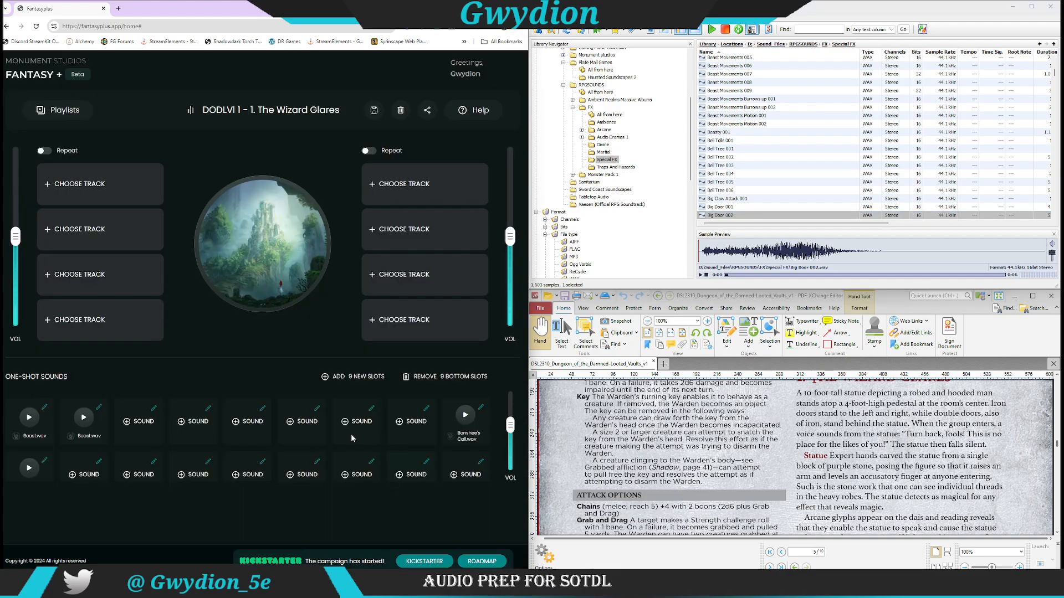
click(47, 408)
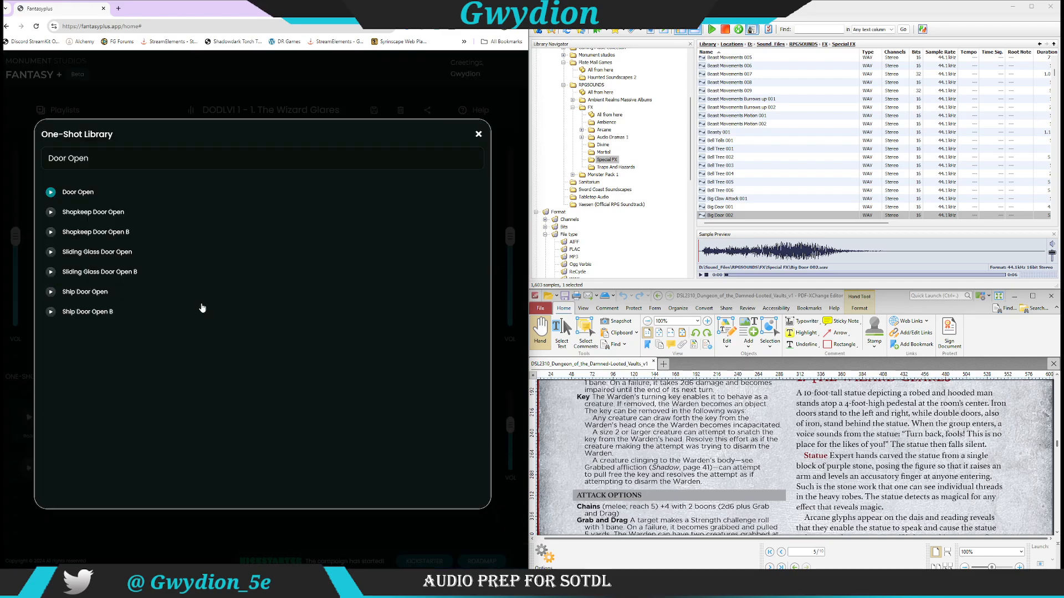
click(479, 134)
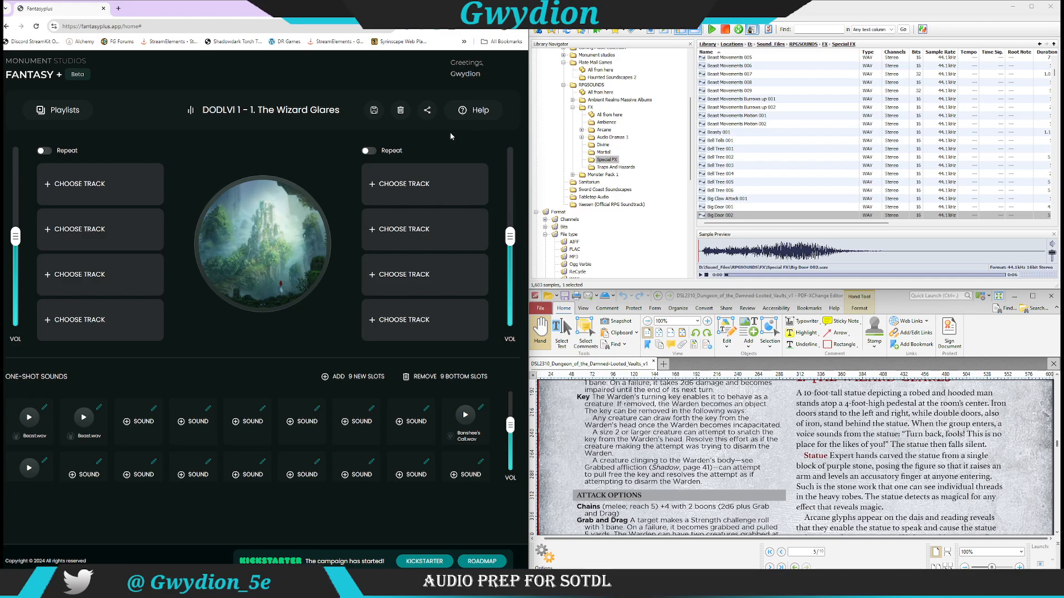
Step: Start a track upload for the first slot of the second track column and open the folder Sound_Files\RPGSOUNDS\FX\Special FX
click(372, 187)
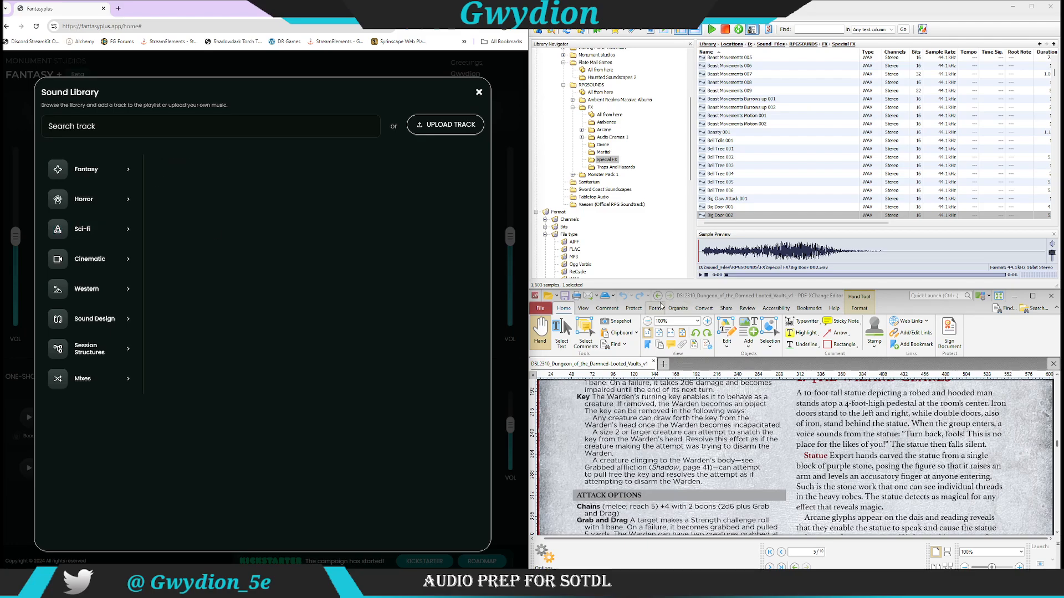
click(419, 126)
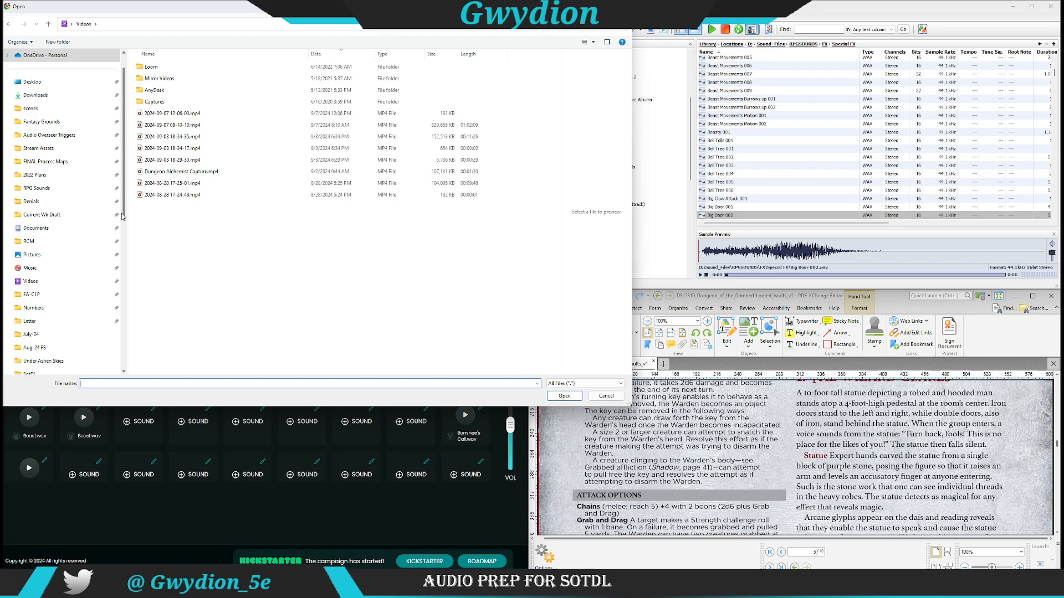
scroll(123, 216, down, 5)
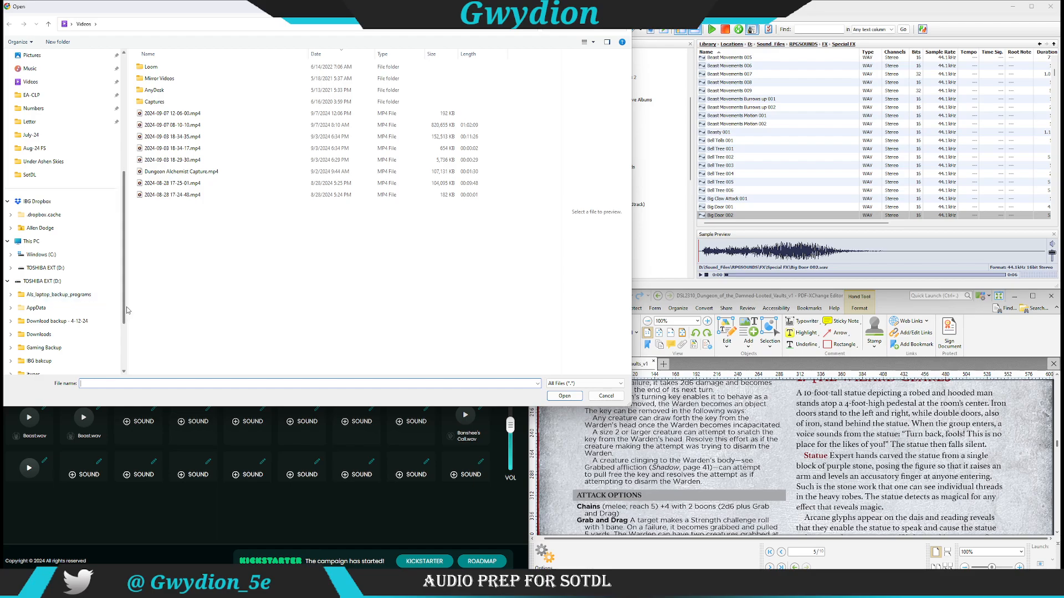
scroll(127, 311, down, 2)
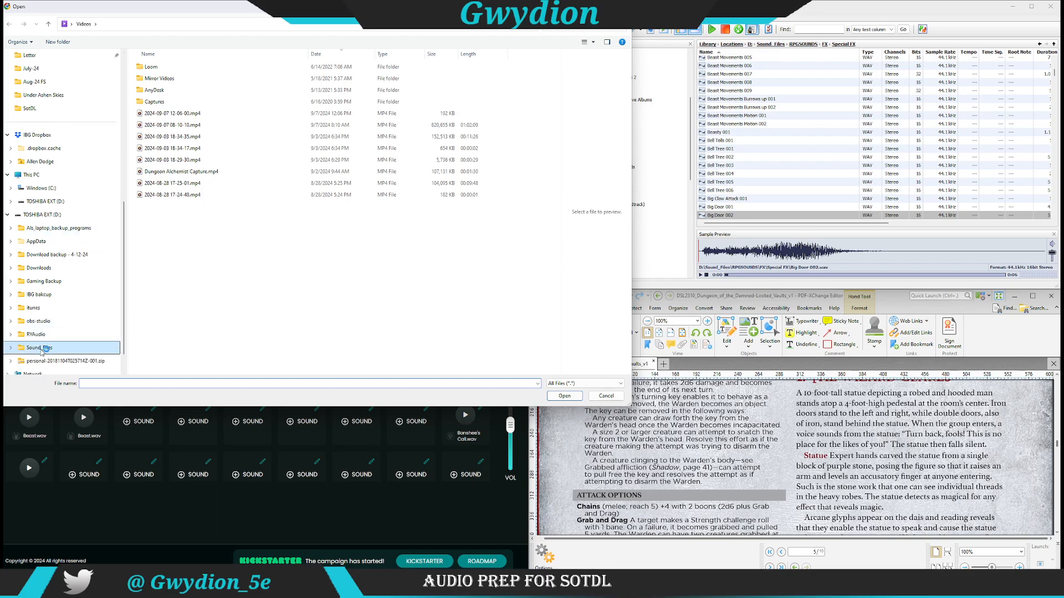
click(40, 348)
click(179, 160)
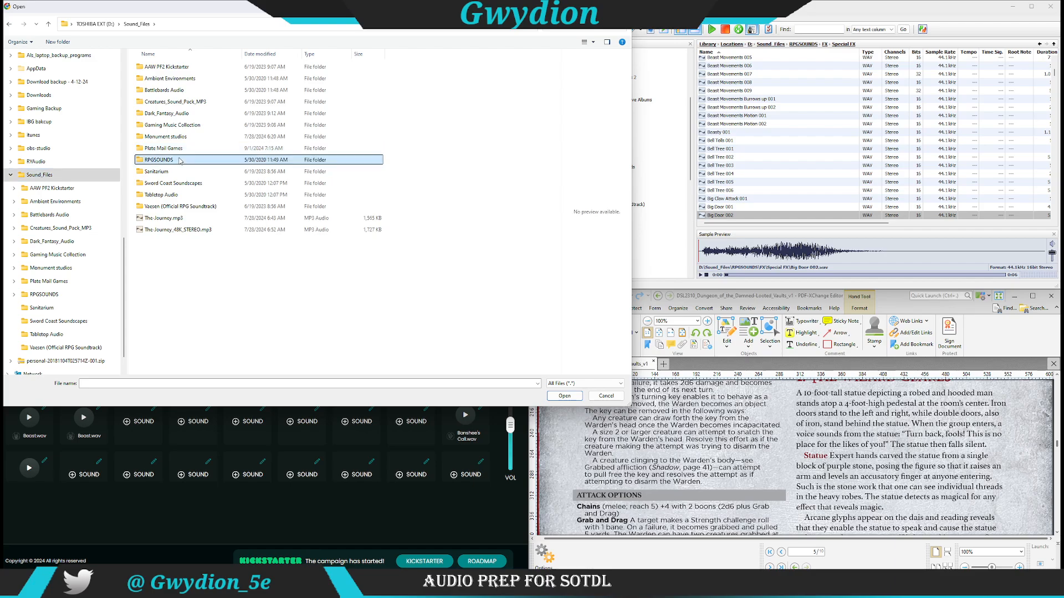
double_click(180, 160)
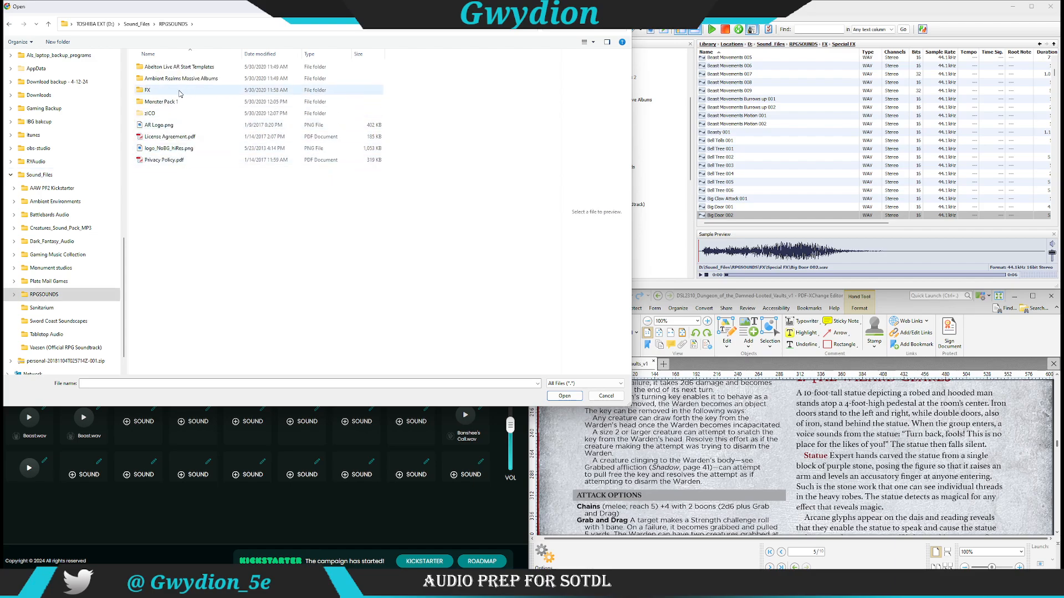
double_click(179, 91)
click(179, 126)
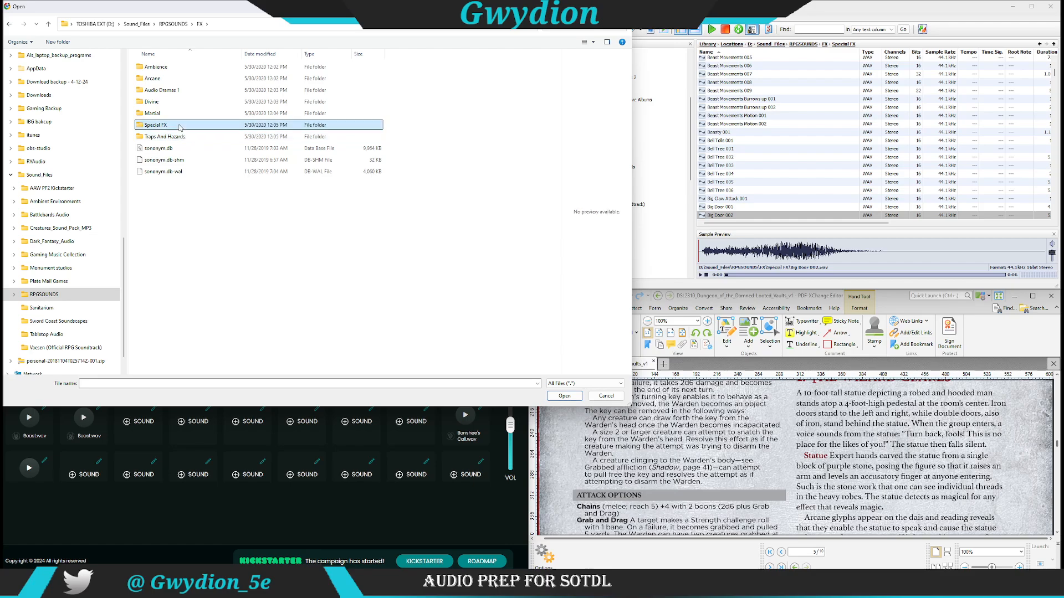
double_click(179, 126)
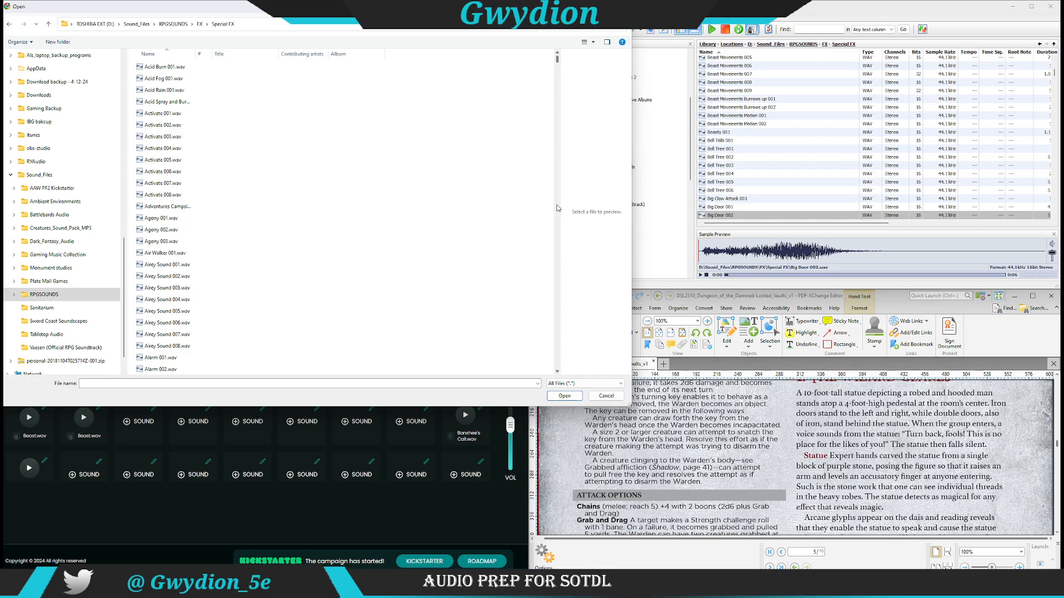
Step: Find Big Door 002.wav in the Special FX folder and upload it as the track
click(558, 208)
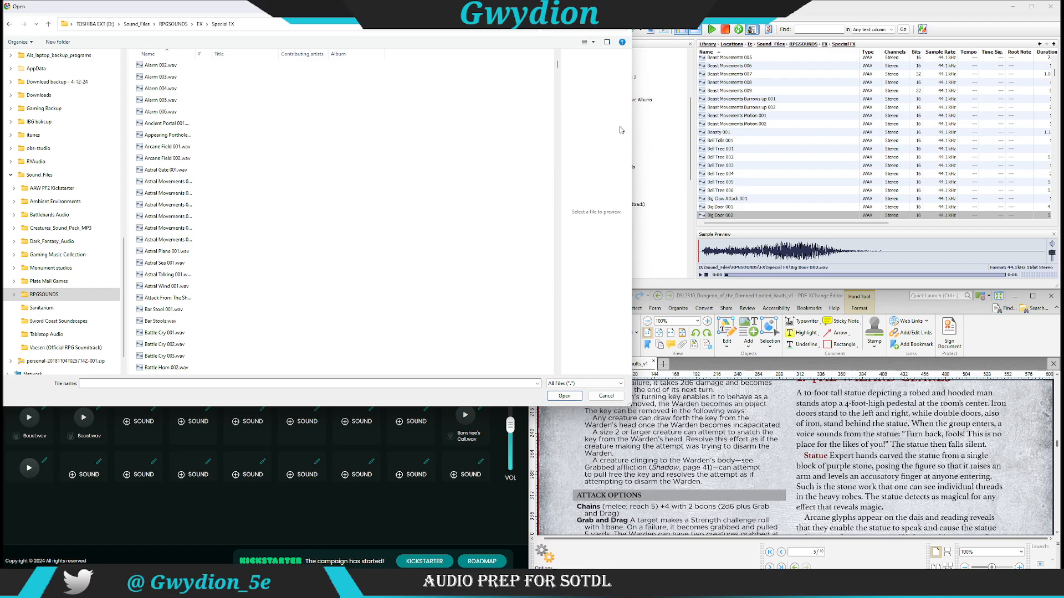
click(555, 309)
click(555, 310)
click(556, 310)
click(556, 311)
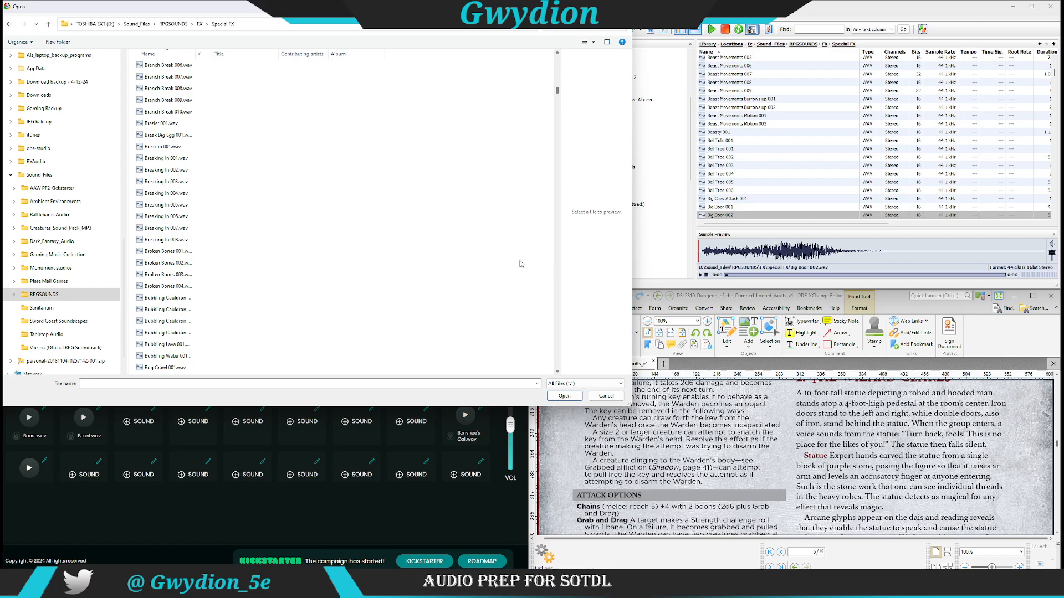
click(557, 216)
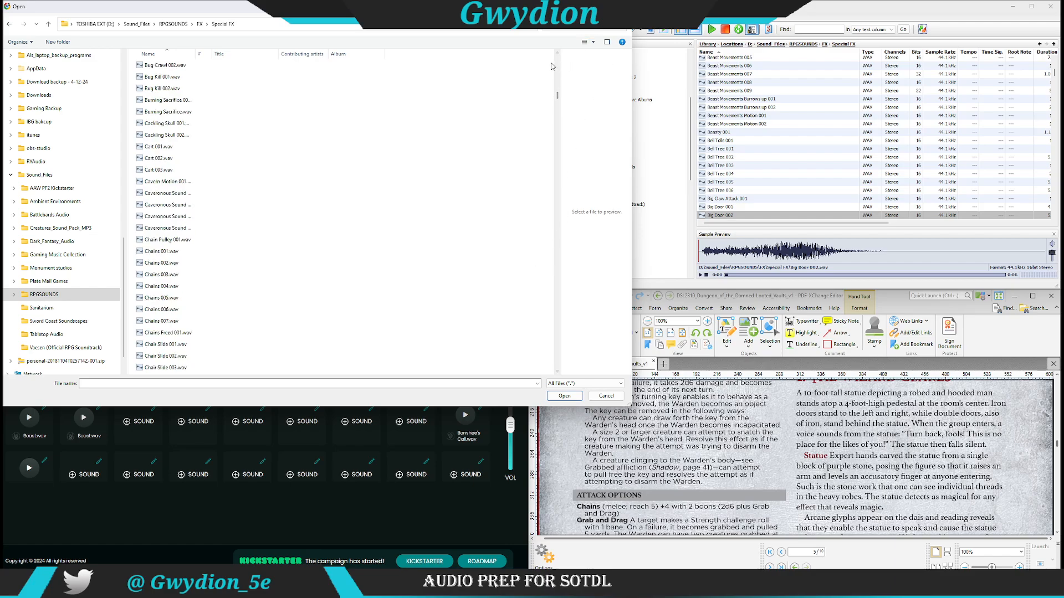
click(558, 70)
click(557, 70)
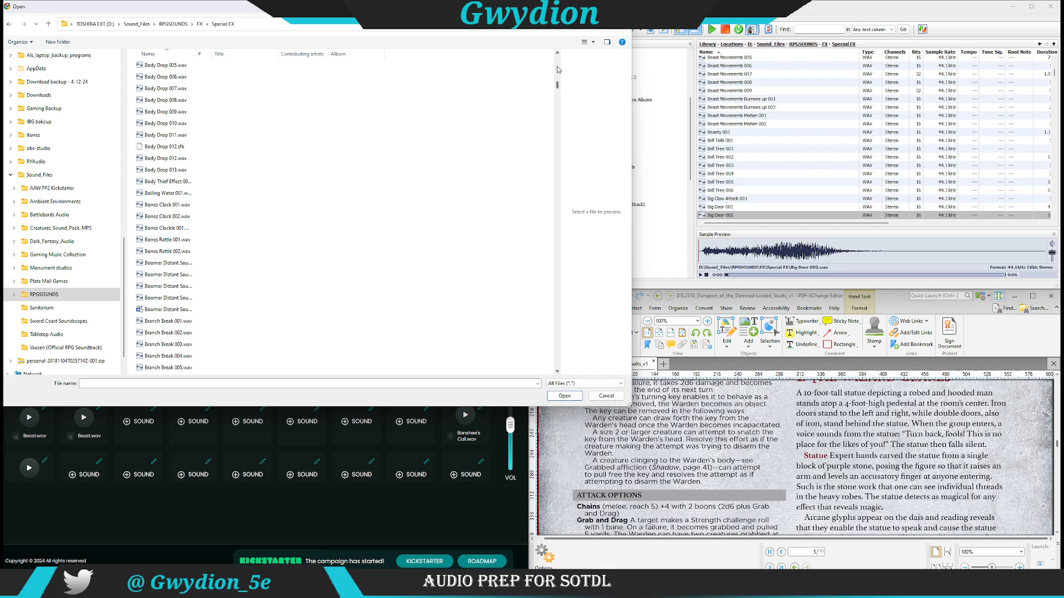
click(558, 70)
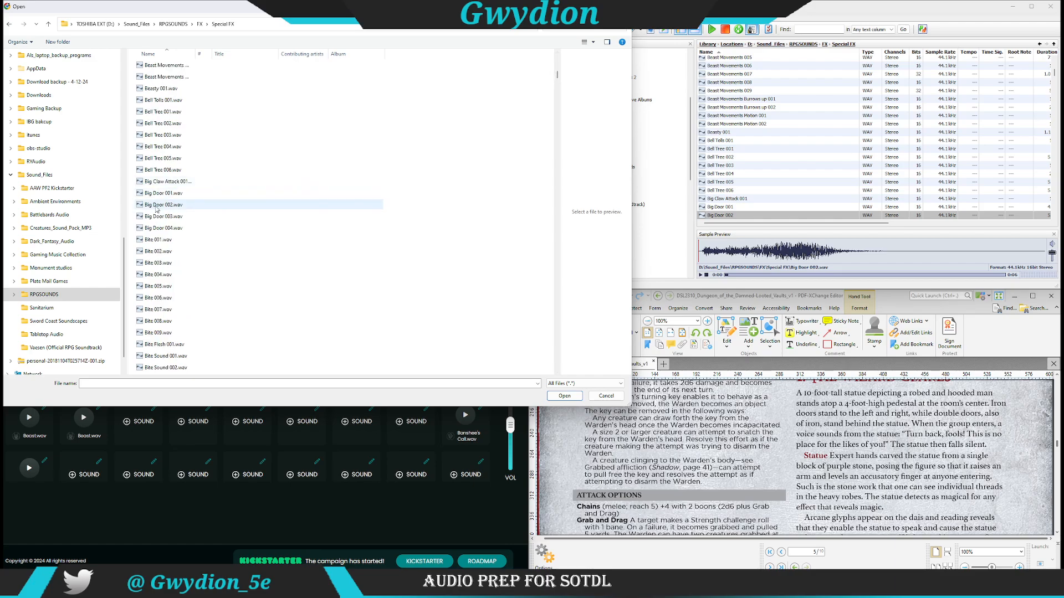
double_click(153, 208)
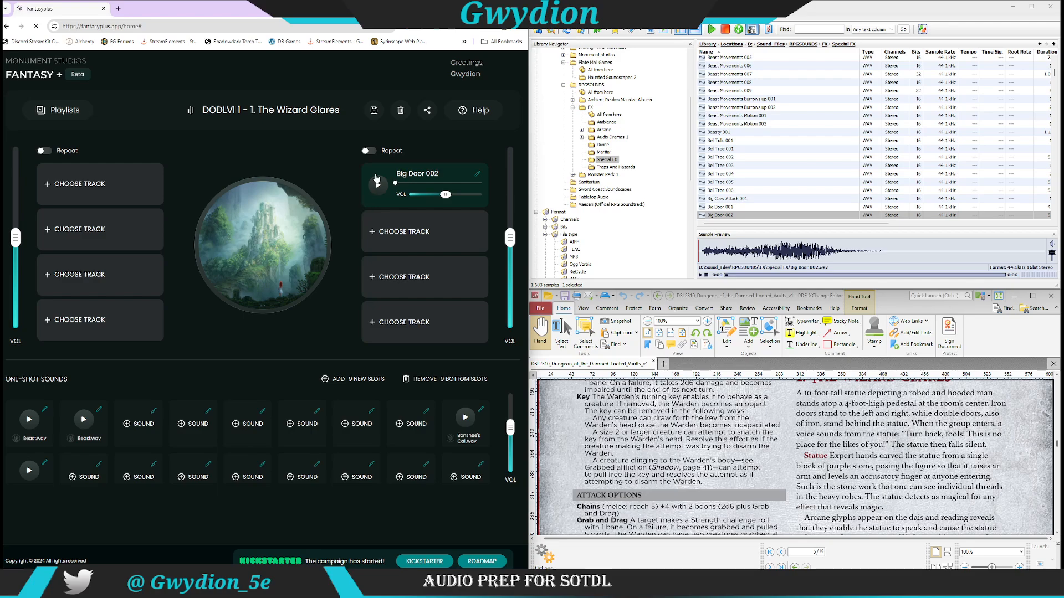
Step: Try out the Big Door 002 track, and read the statue description under The Wizard Glares in the adventure PDF
click(377, 185)
scroll(737, 482, up, 1)
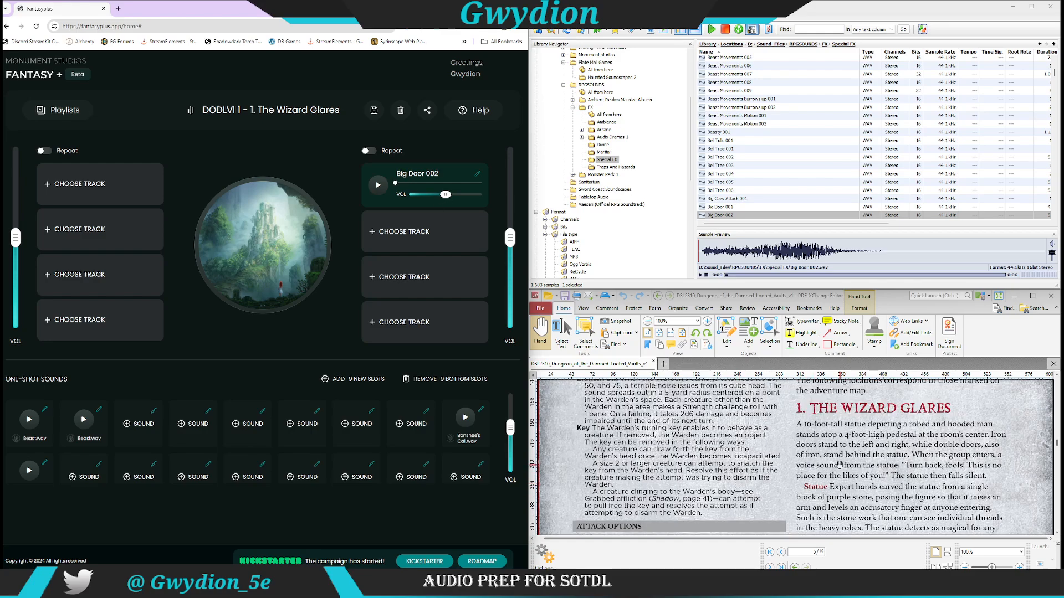
scroll(891, 470, down, 1)
scroll(891, 470, down, 1)
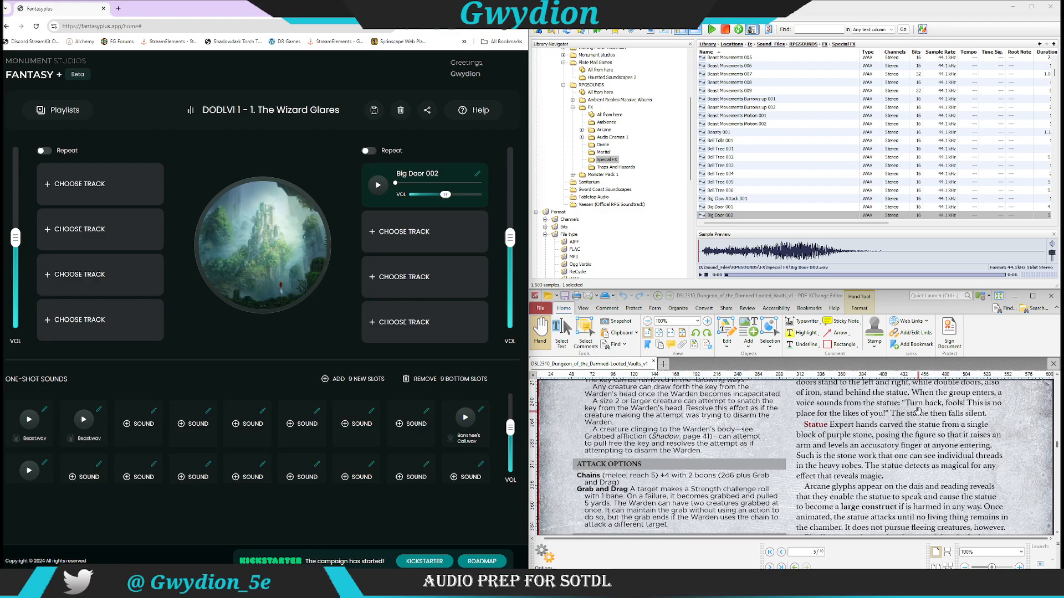
scroll(932, 414, down, 1)
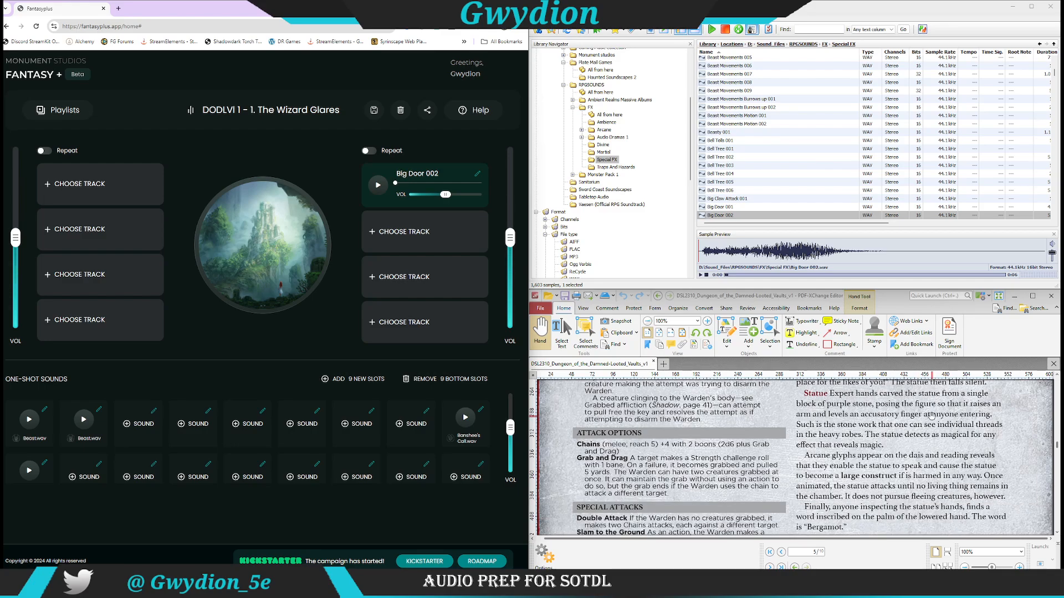
scroll(936, 421, up, 1)
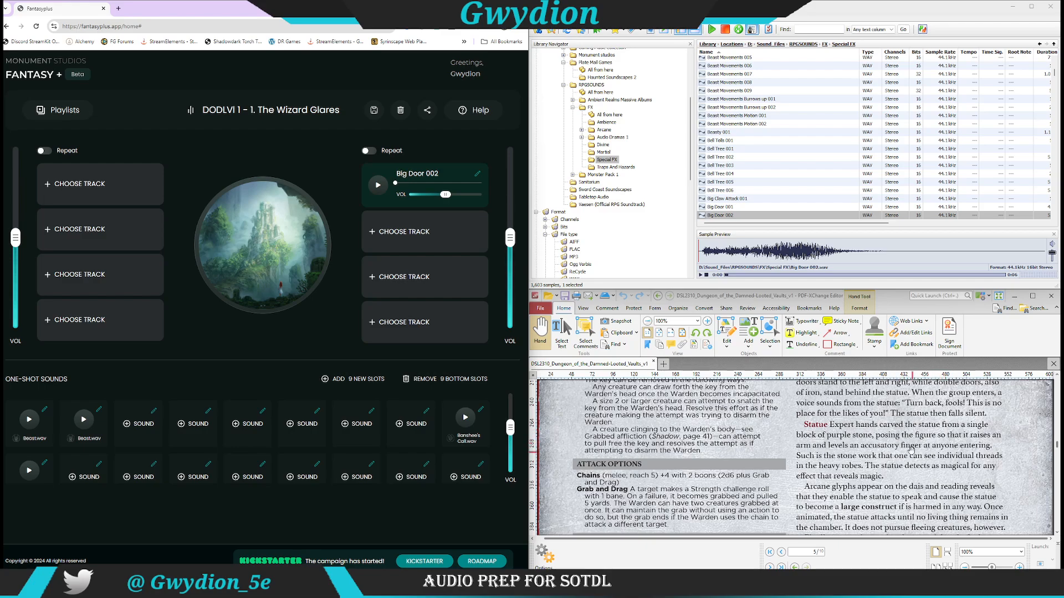
scroll(917, 459, down, 1)
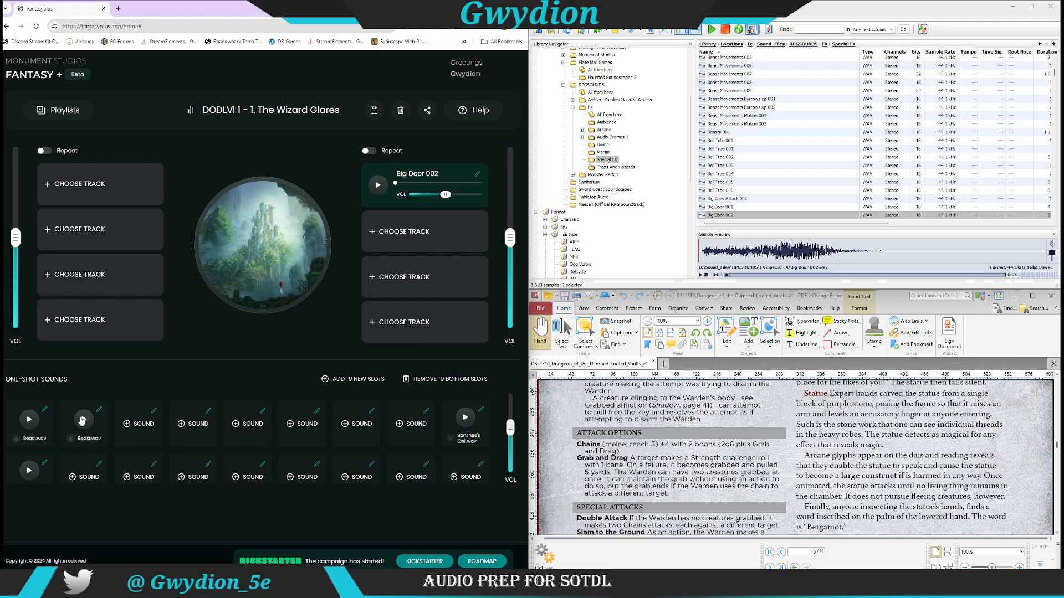
Step: Open the One-Shot Library from the first one-shot slot and view the Horror SFX subcategories
click(44, 410)
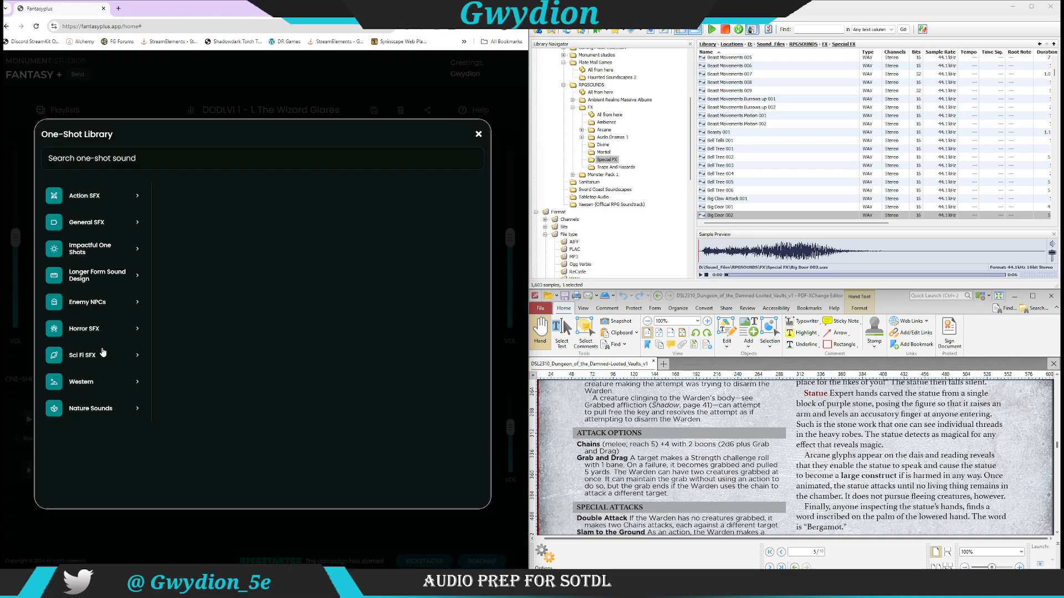
click(133, 330)
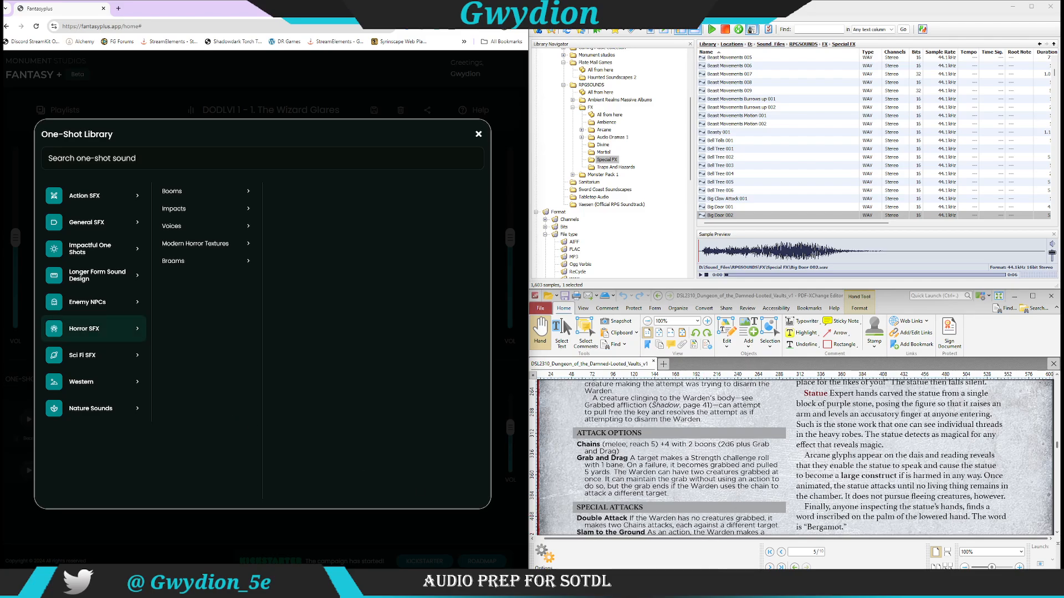
Step: Switch to the Fantasy + Track List Public spreadsheet and reset the Subcategory 2 slicer to include all values
mouse_move(740, 586)
click(798, 554)
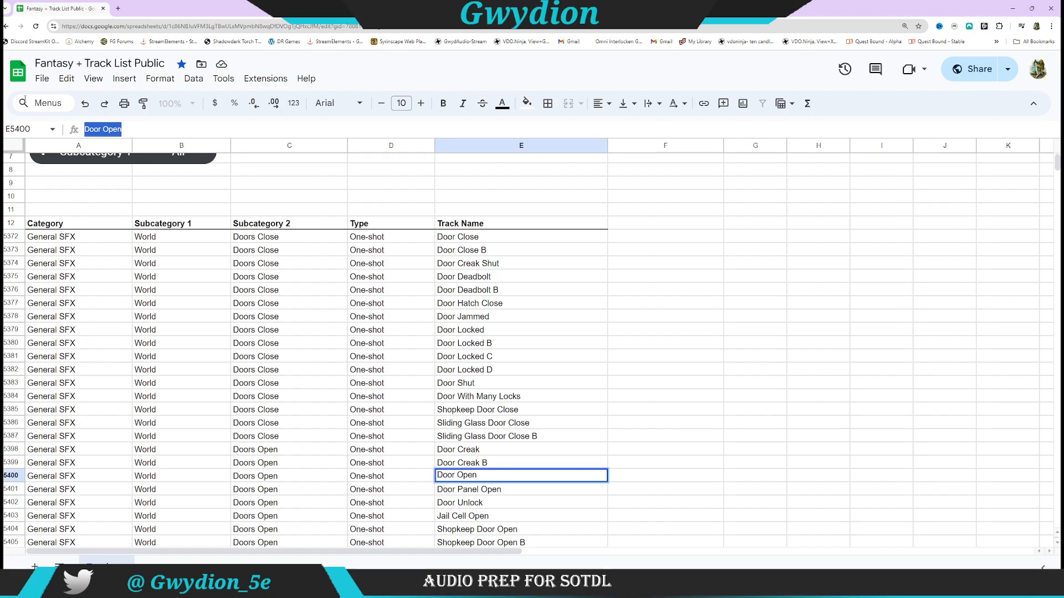
scroll(210, 227, up, 2)
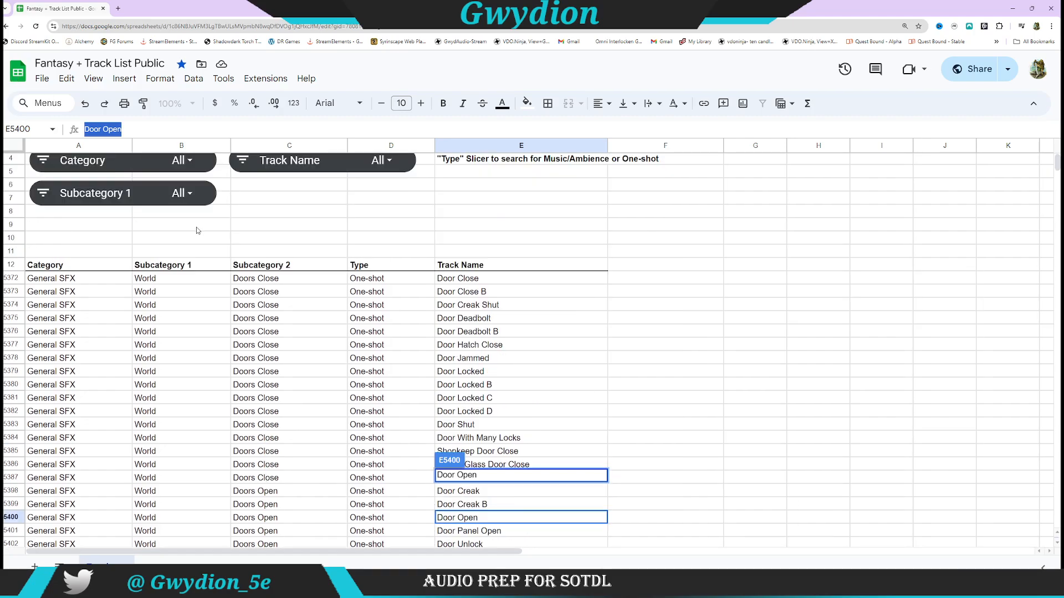
scroll(197, 230, up, 1)
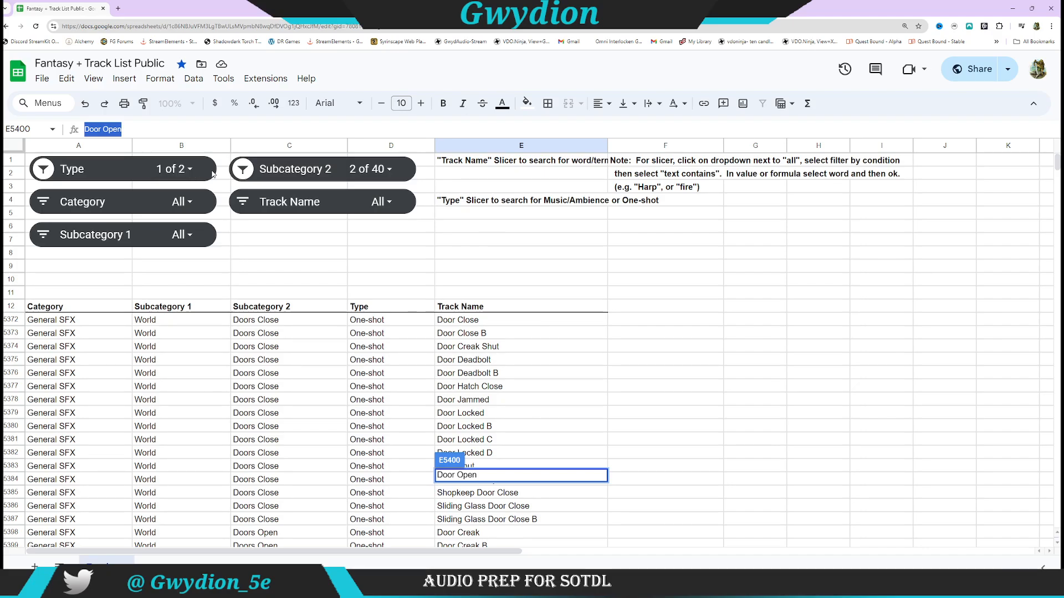
click(386, 170)
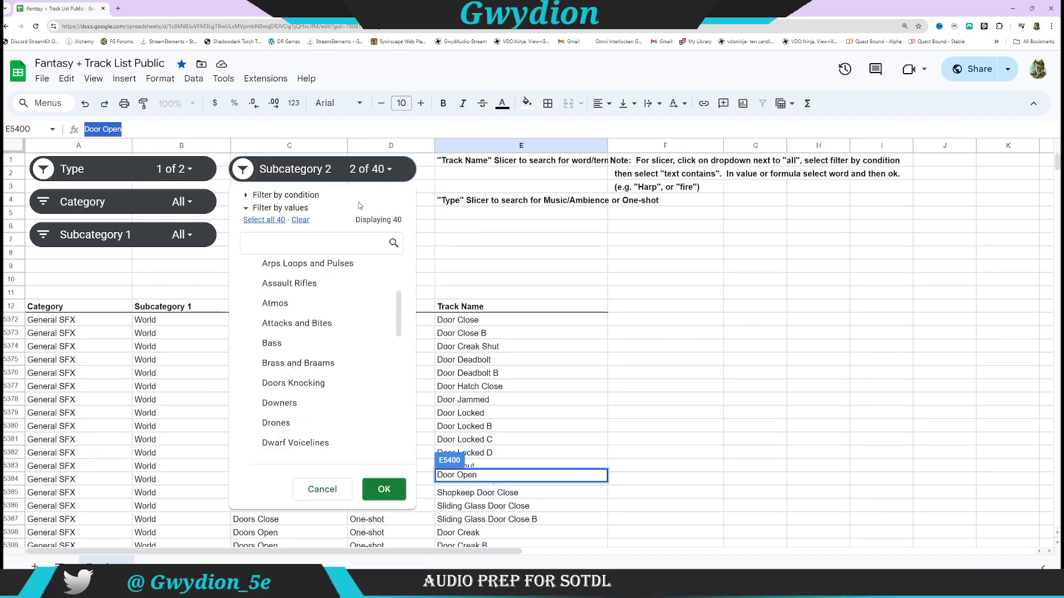
click(264, 220)
scroll(318, 311, down, 5)
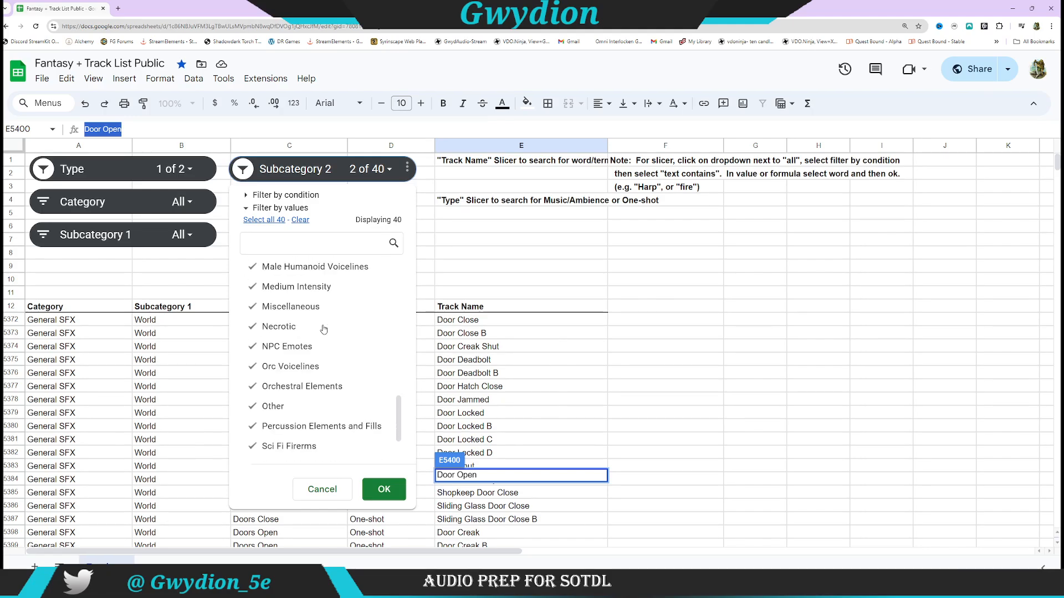
scroll(324, 330, down, 1)
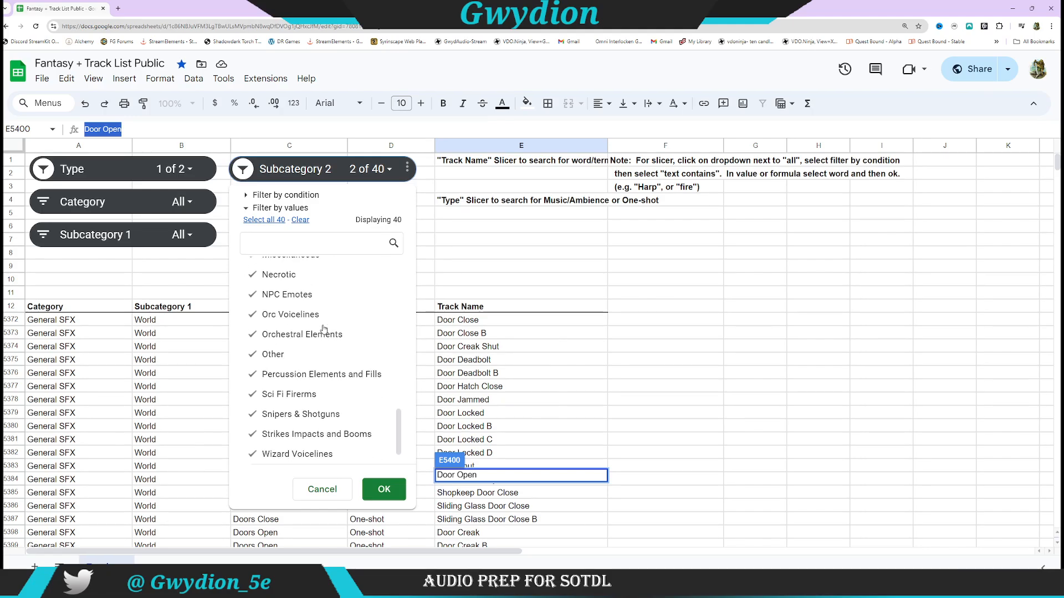
click(385, 496)
Step: Filter the track list's Subcategory 1 slicer to show only Spells
click(203, 238)
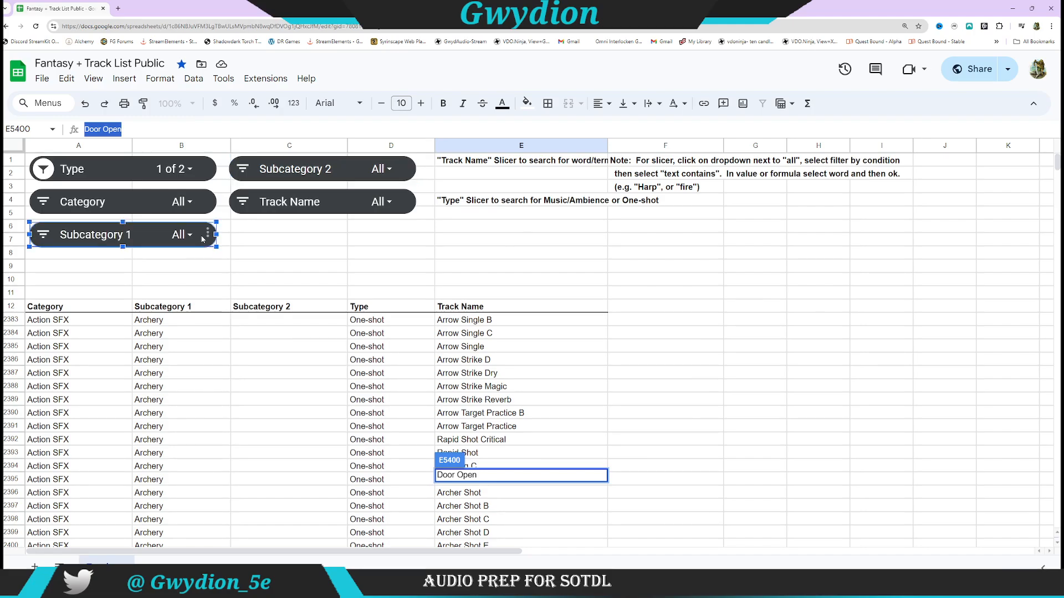
click(182, 235)
scroll(127, 360, down, 1)
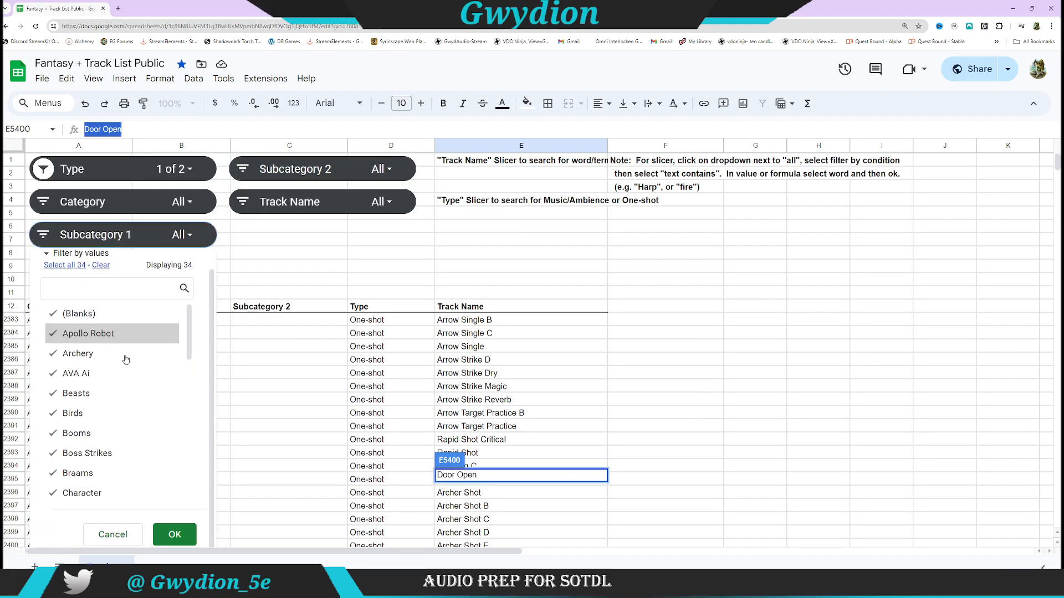
scroll(126, 360, down, 5)
scroll(127, 354, up, 5)
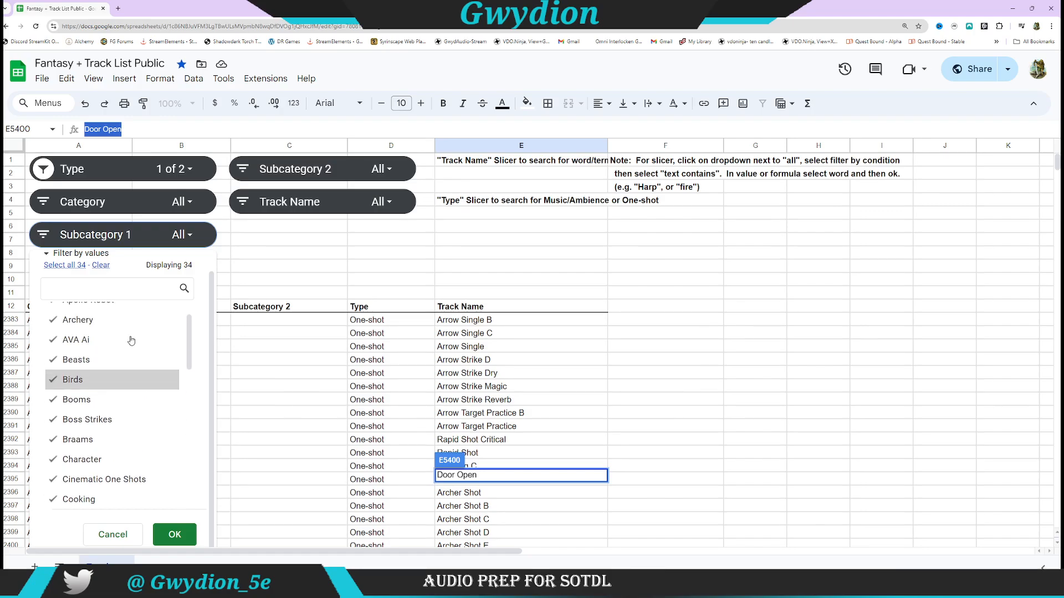
scroll(131, 340, up, 1)
click(101, 265)
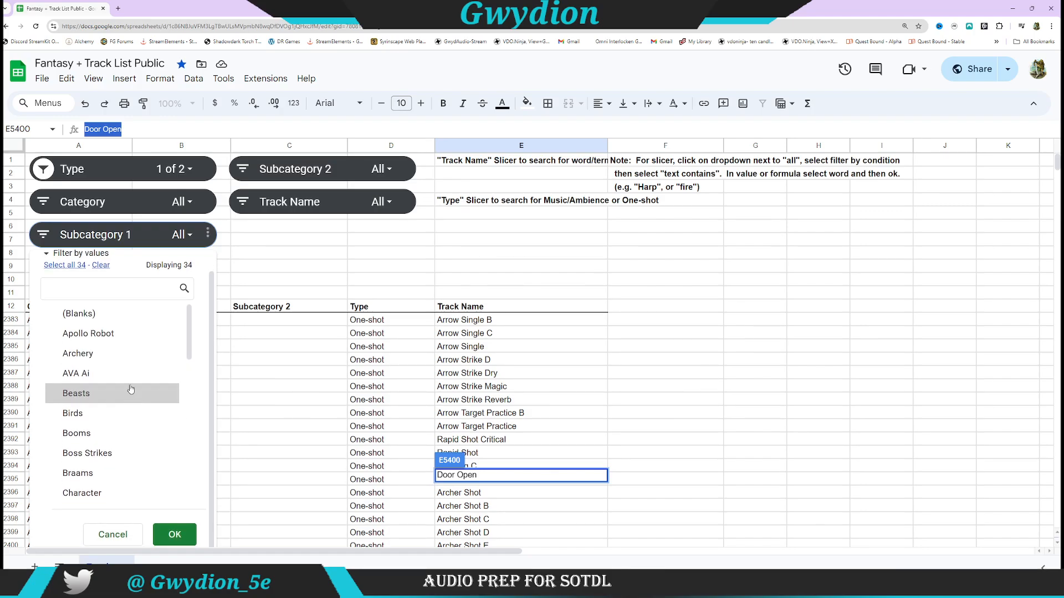
scroll(131, 389, down, 5)
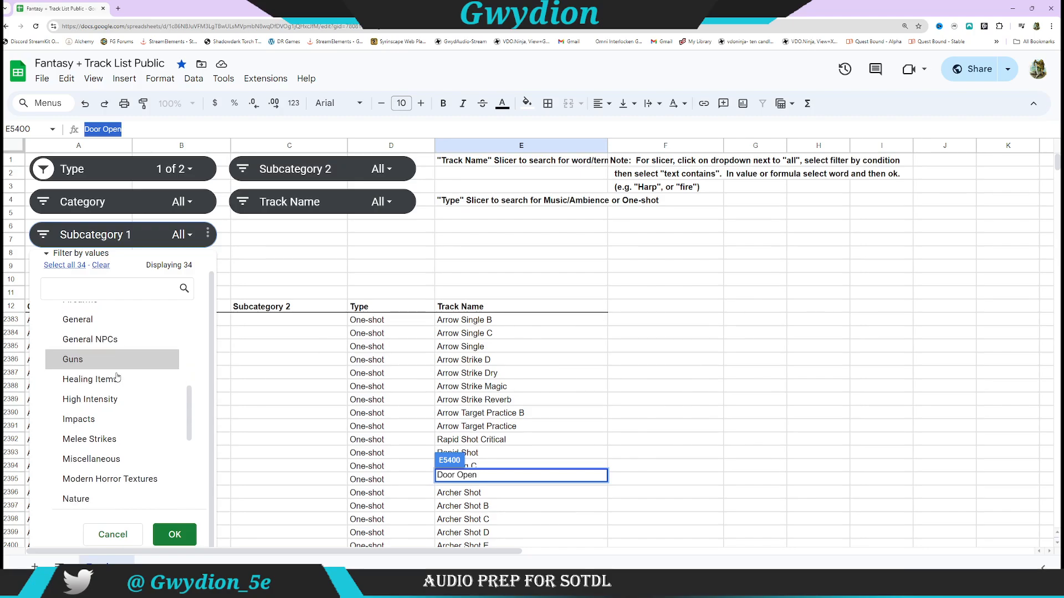
scroll(117, 377, down, 5)
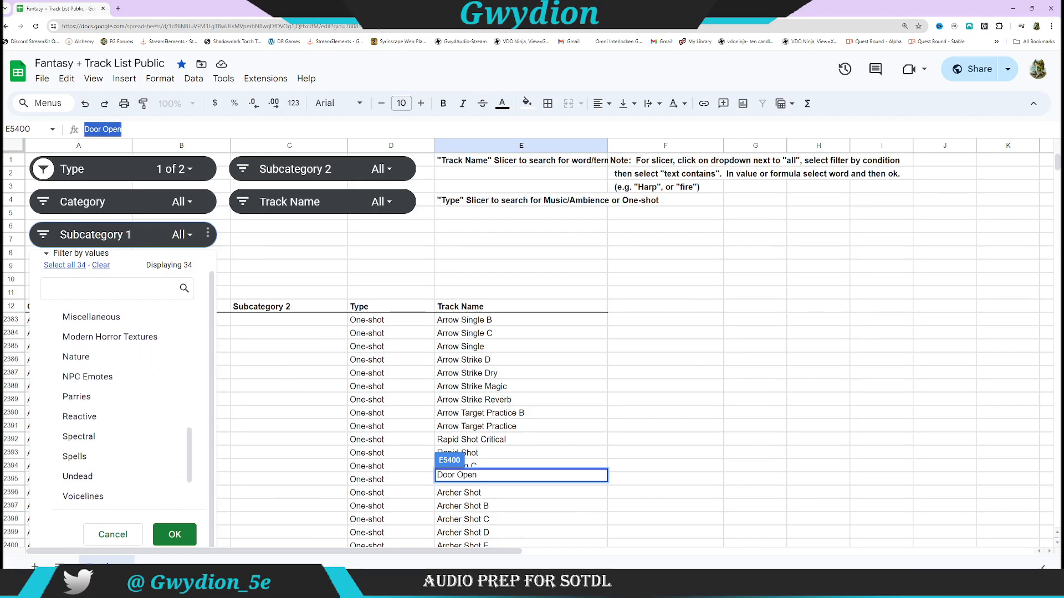
click(90, 458)
click(172, 541)
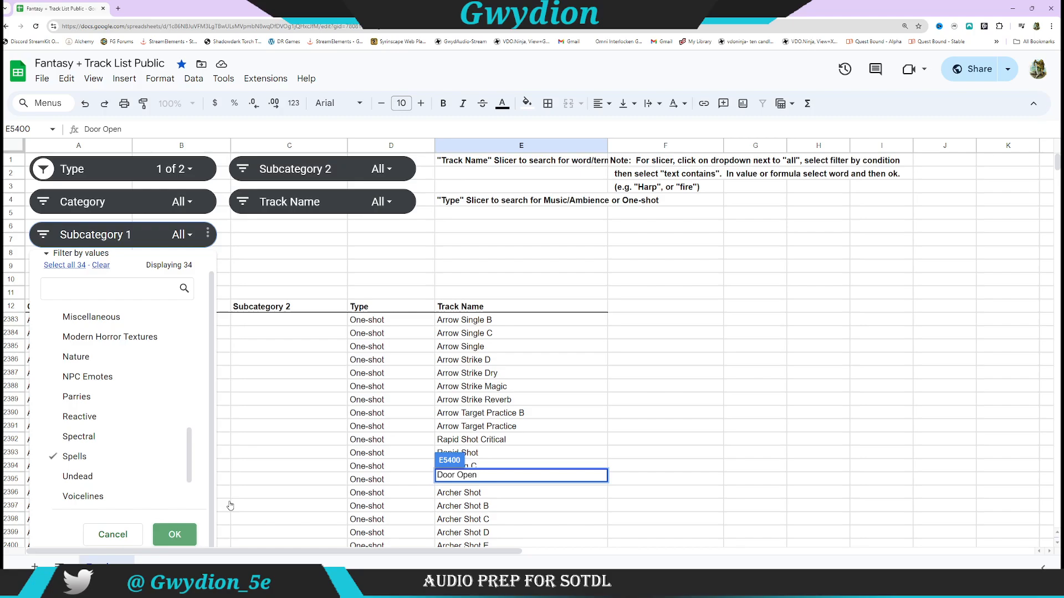
click(329, 375)
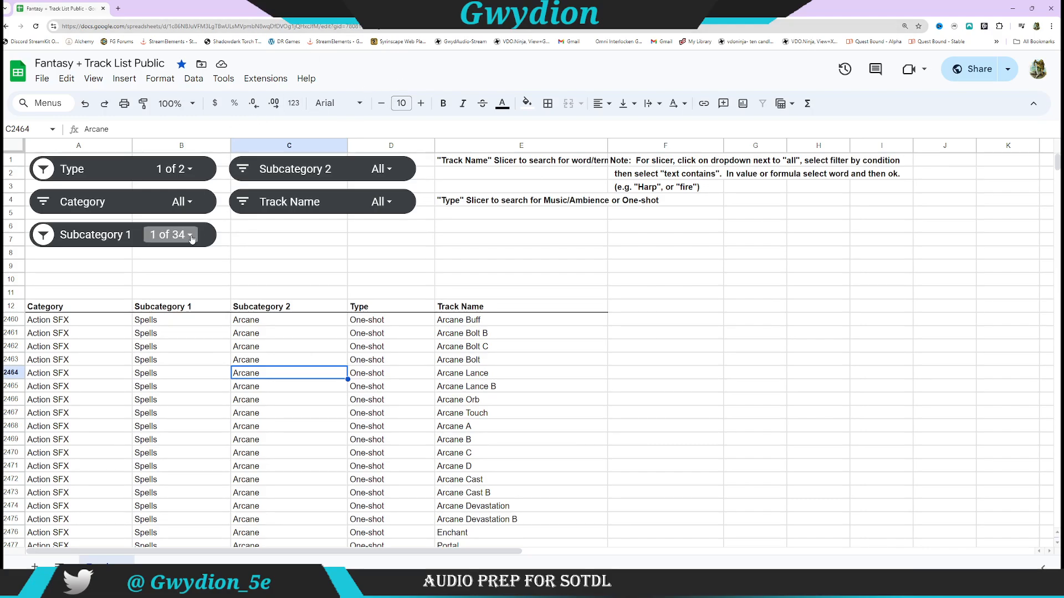
Step: Try to filter the Track Name slicer by selecting all values matching "detect"
click(391, 202)
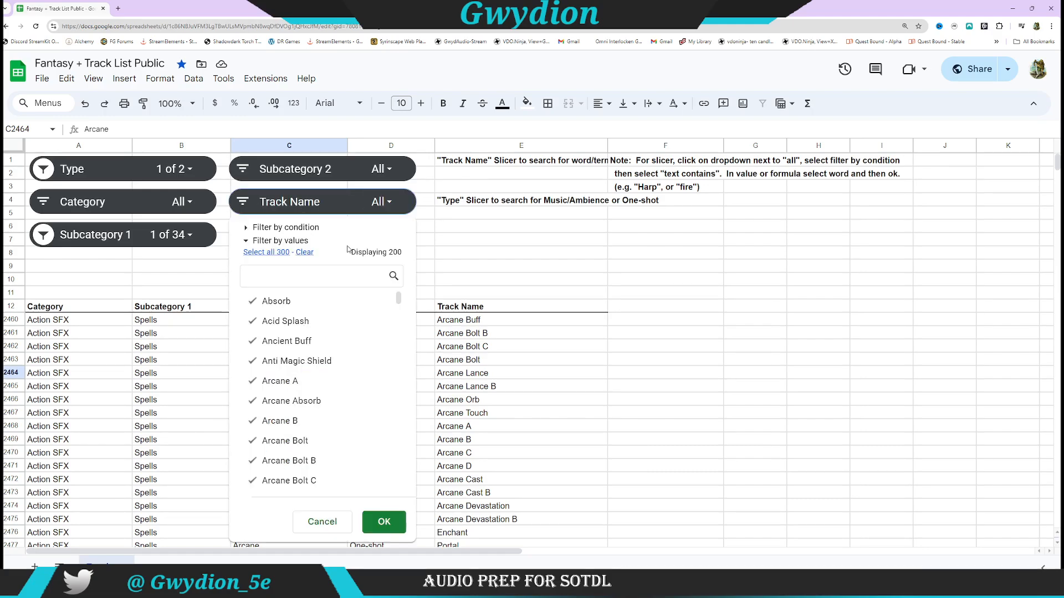
click(285, 276)
text(detect)
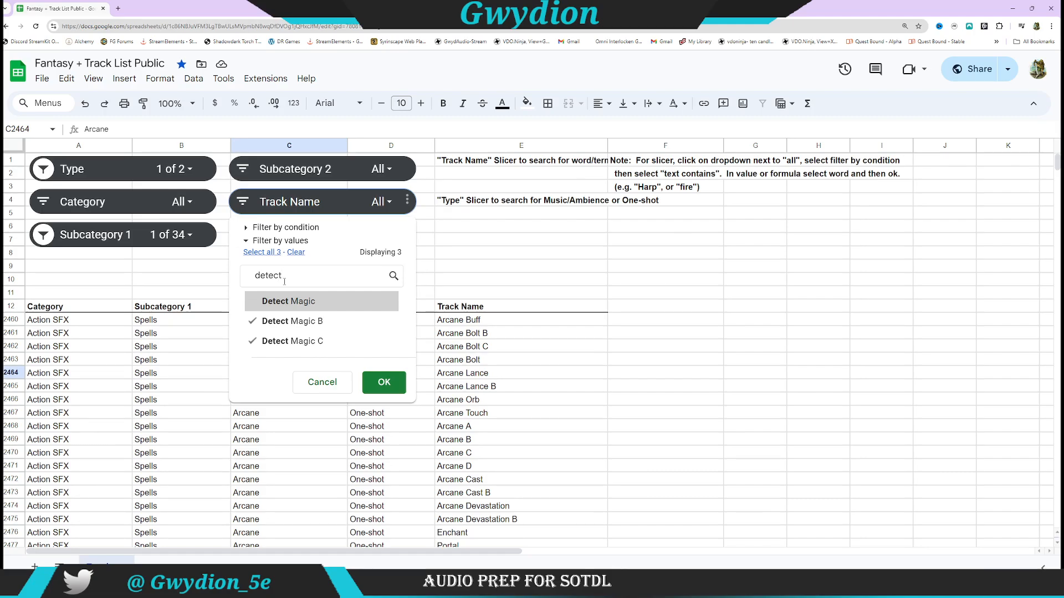
click(263, 254)
click(382, 384)
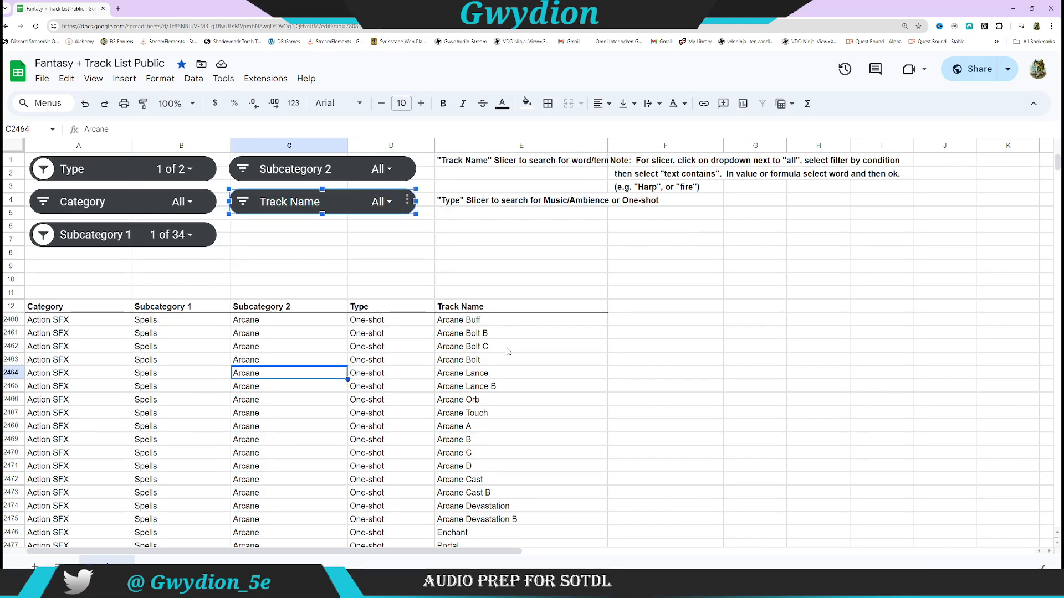
Step: Clear the Track Name slicer's values and filter it to only the Detect Magic, Detect Magic B and Detect Magic C tracks
click(391, 204)
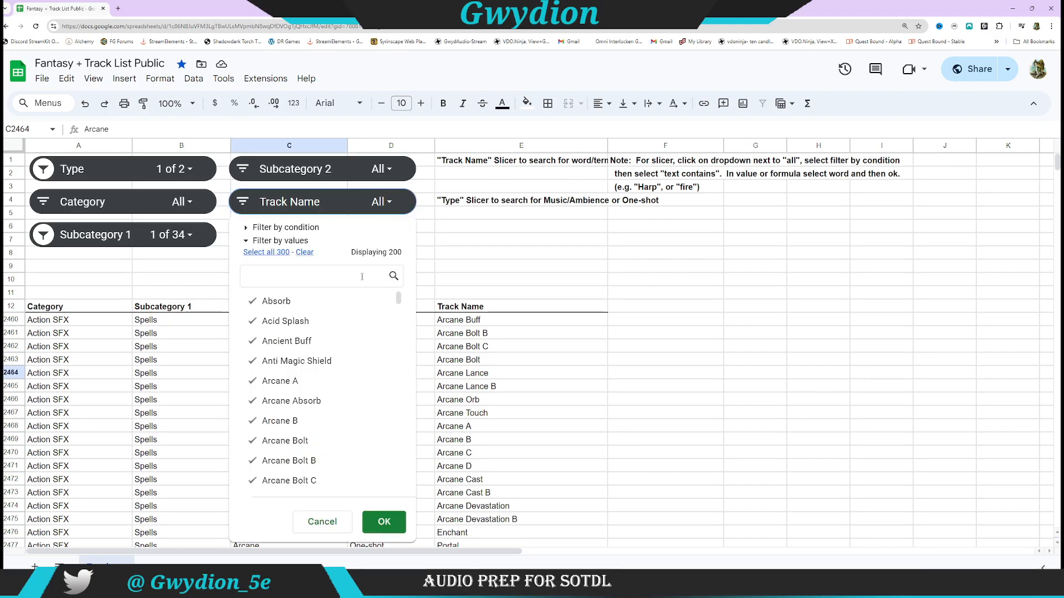
click(305, 253)
click(290, 277)
text(dete)
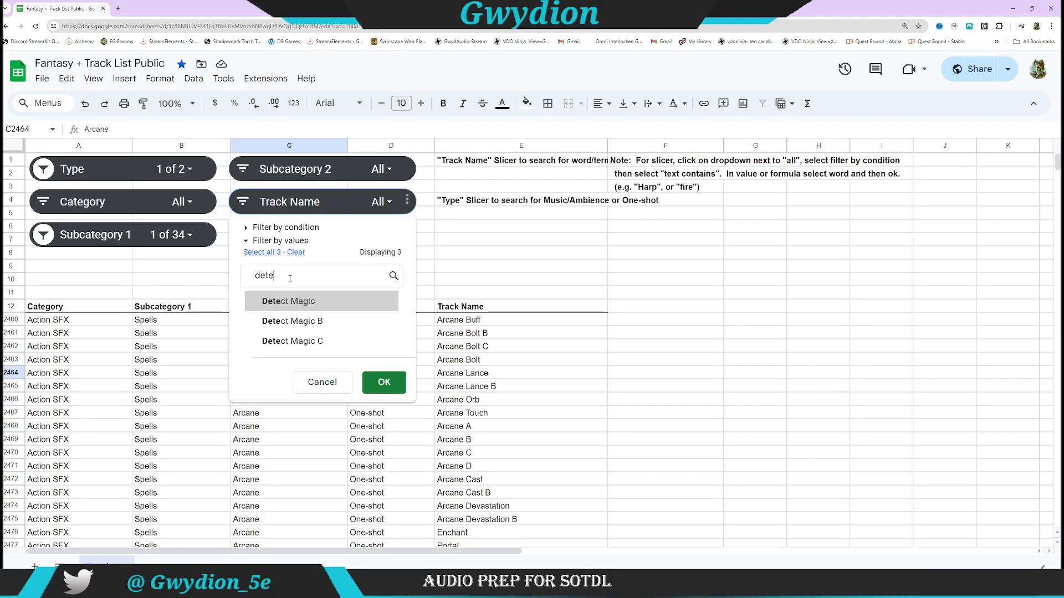
text(c)
click(258, 253)
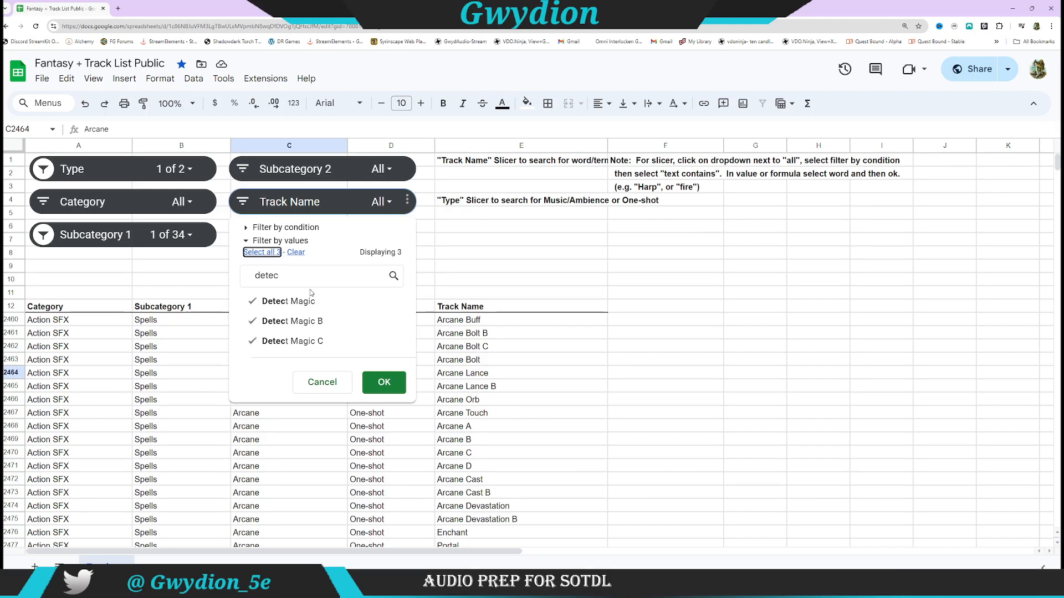
click(384, 382)
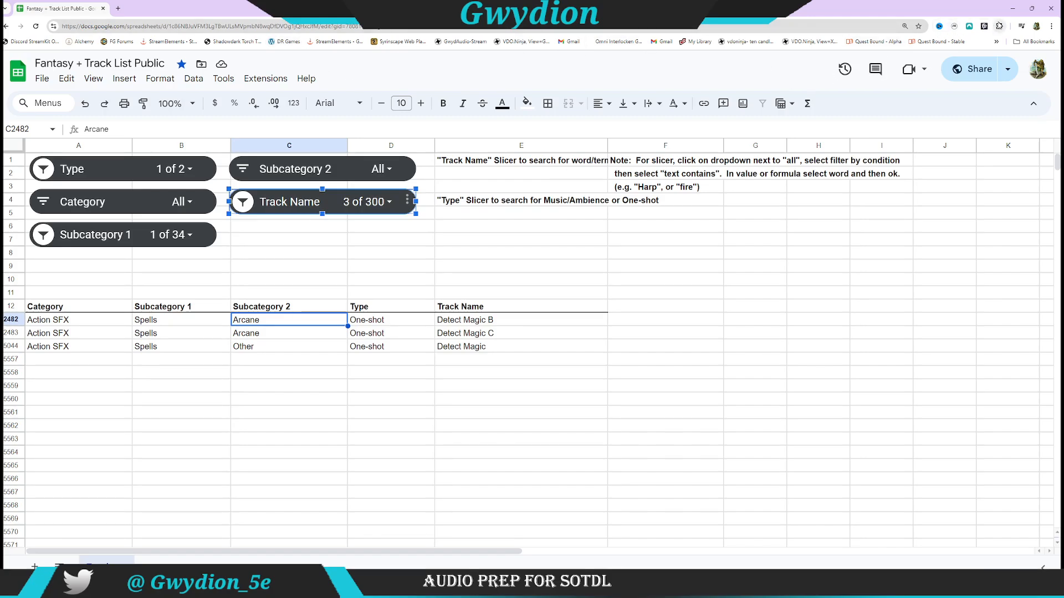
Step: Return to Fantasy+, search the One-Shot Library for "detect", and preview Detect Magic, Detect Magic B and Detect Magic C
click(1013, 8)
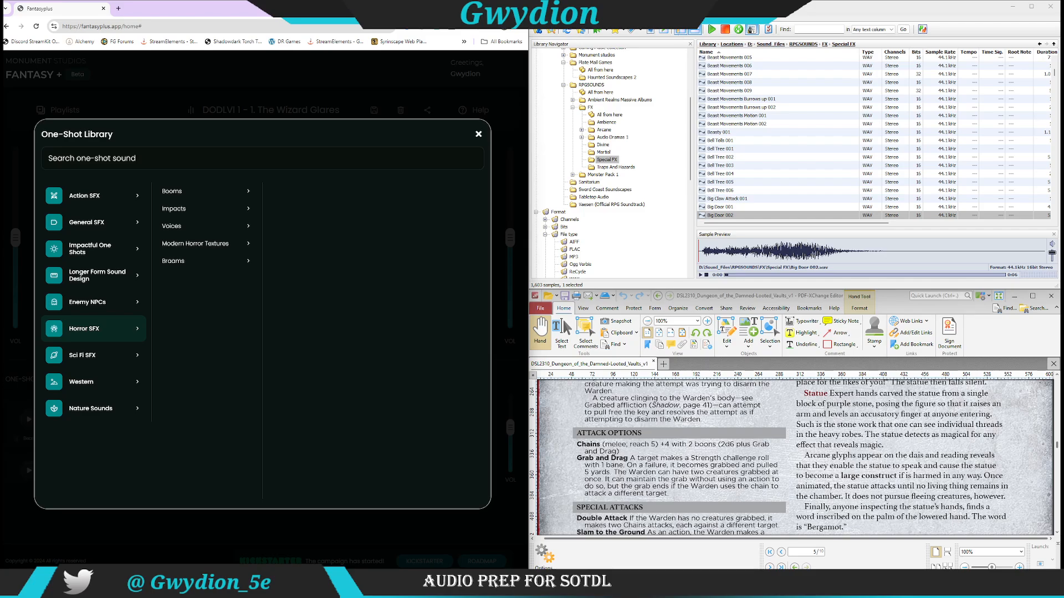
click(271, 159)
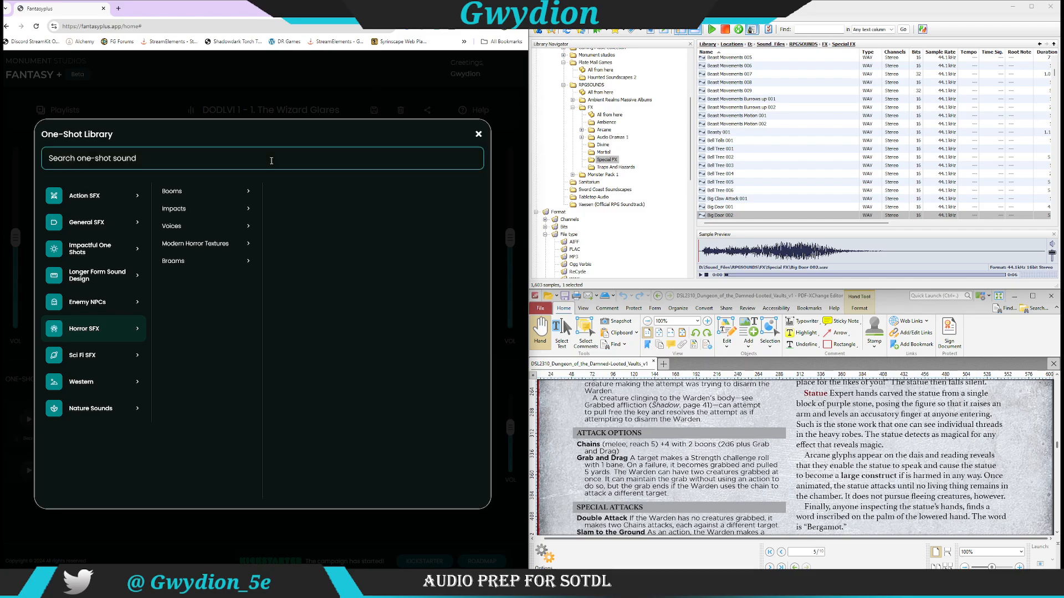
text(detect)
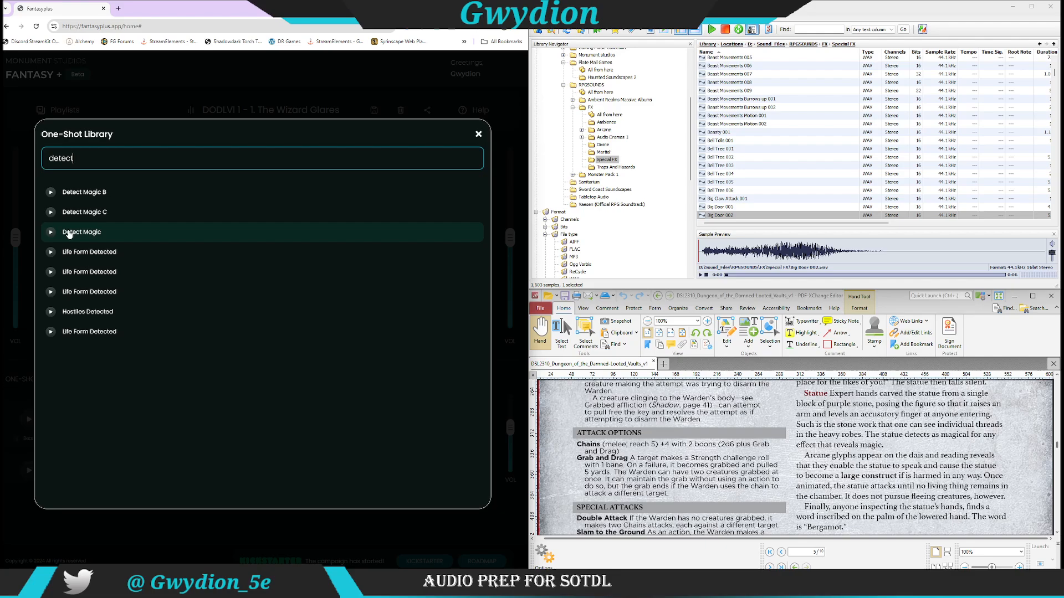
click(50, 232)
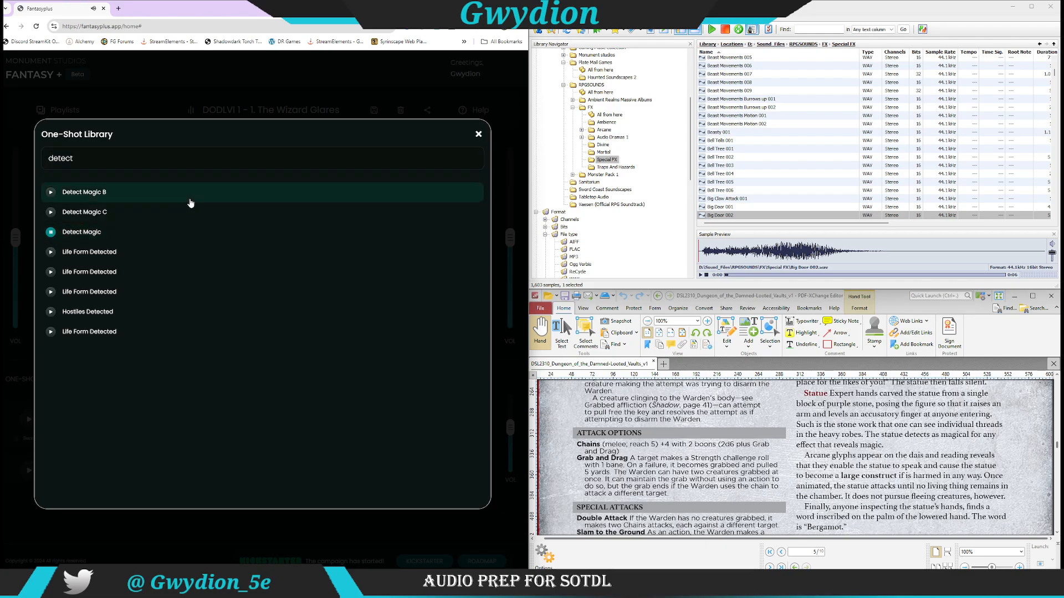
click(51, 192)
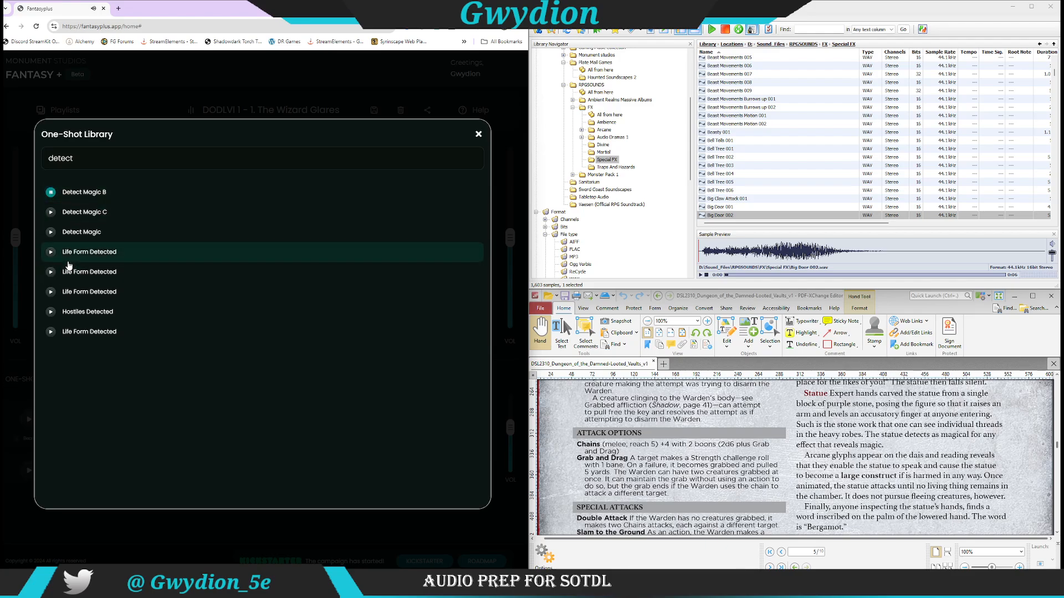
click(51, 214)
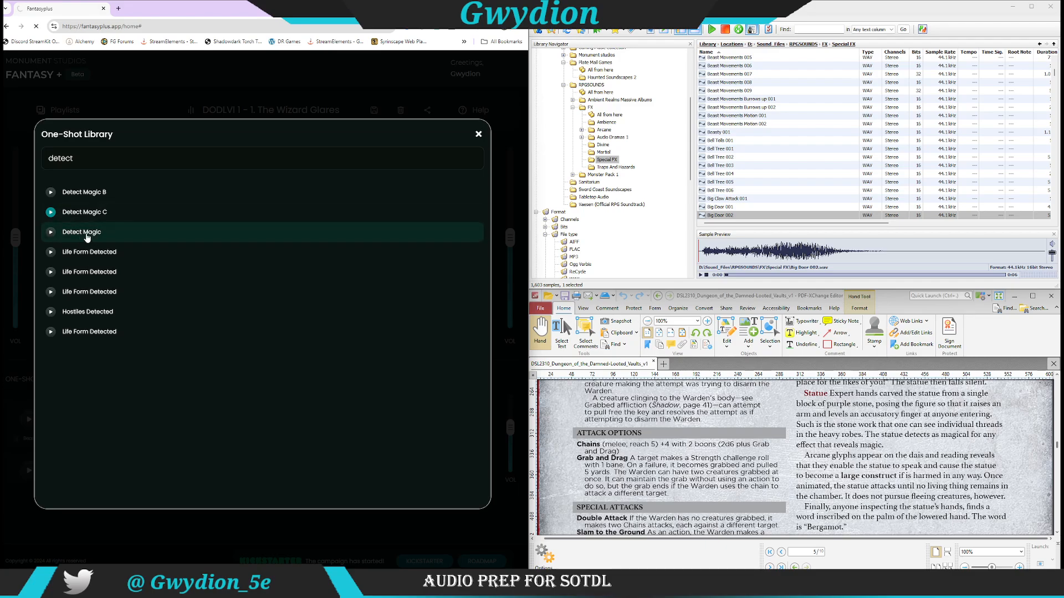
Step: Assign Detect Magic to the first one-shot slot
click(244, 240)
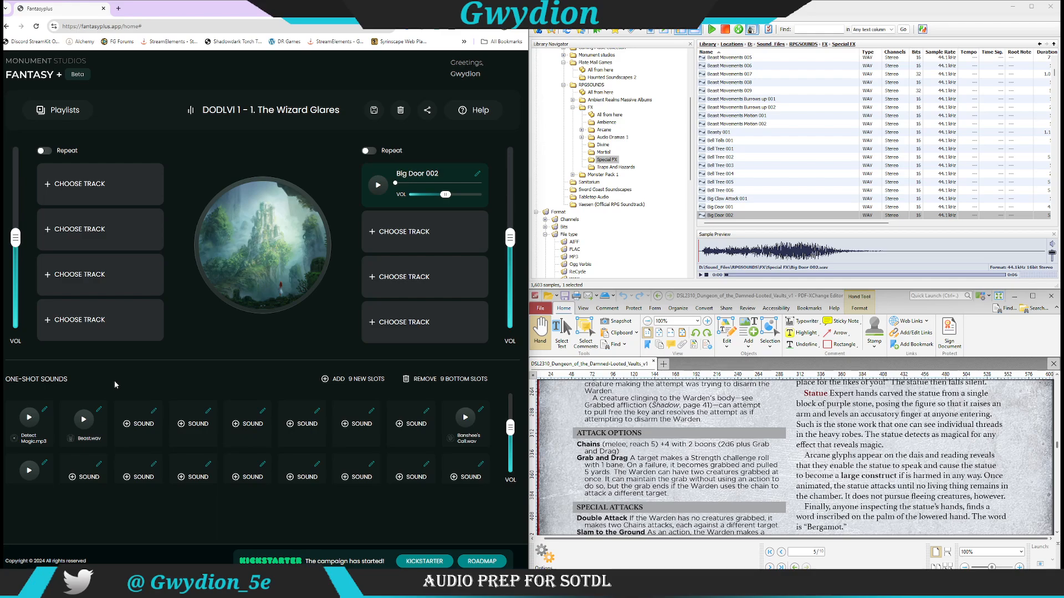
click(19, 421)
key(1)
Step: Read the Doors description below the statue entry in the adventure PDF
scroll(899, 442, down, 1)
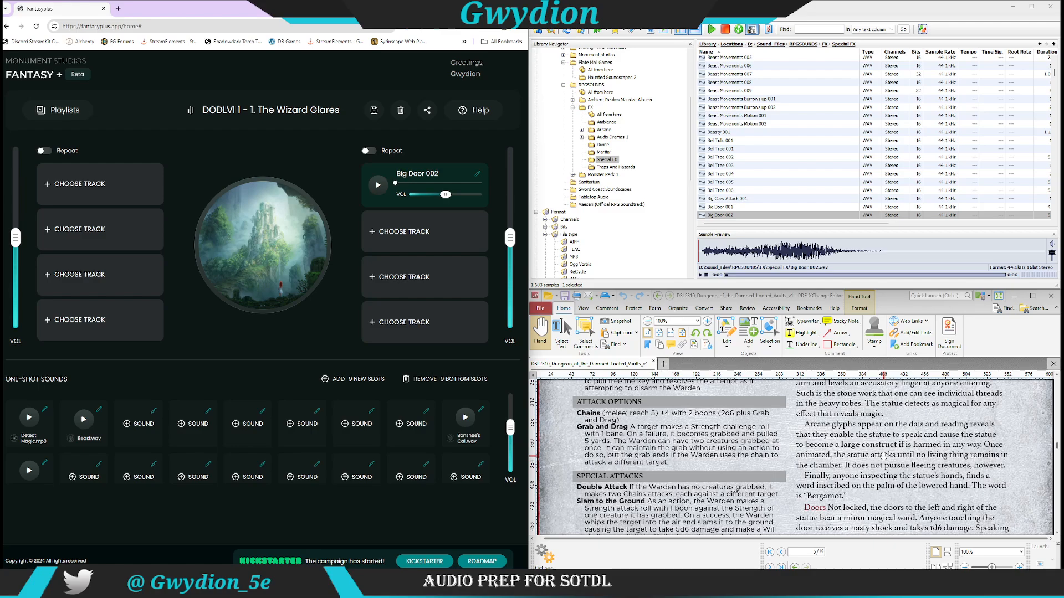
scroll(922, 472, down, 1)
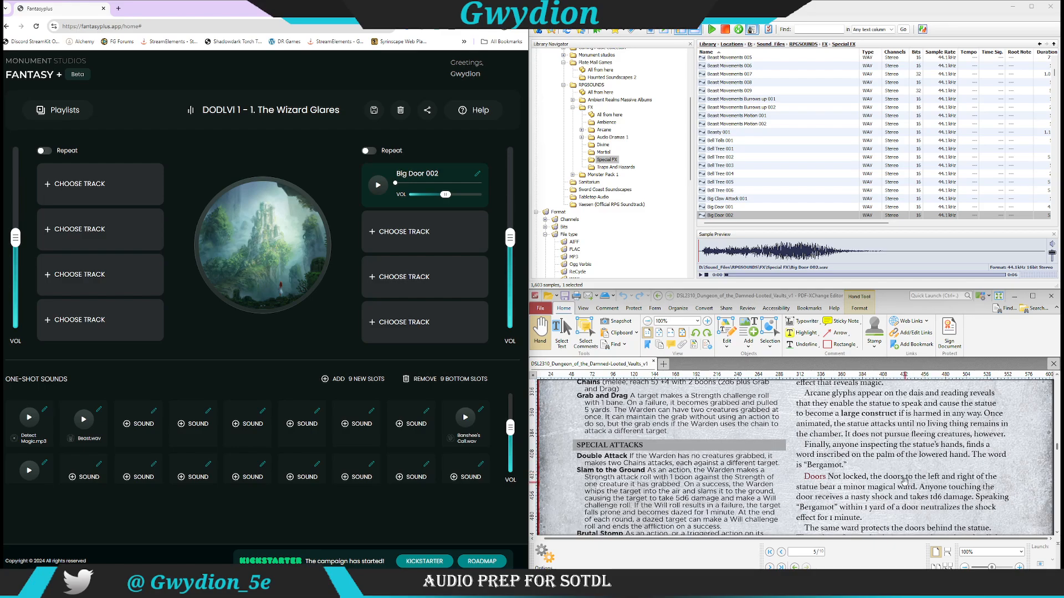
scroll(919, 478, down, 1)
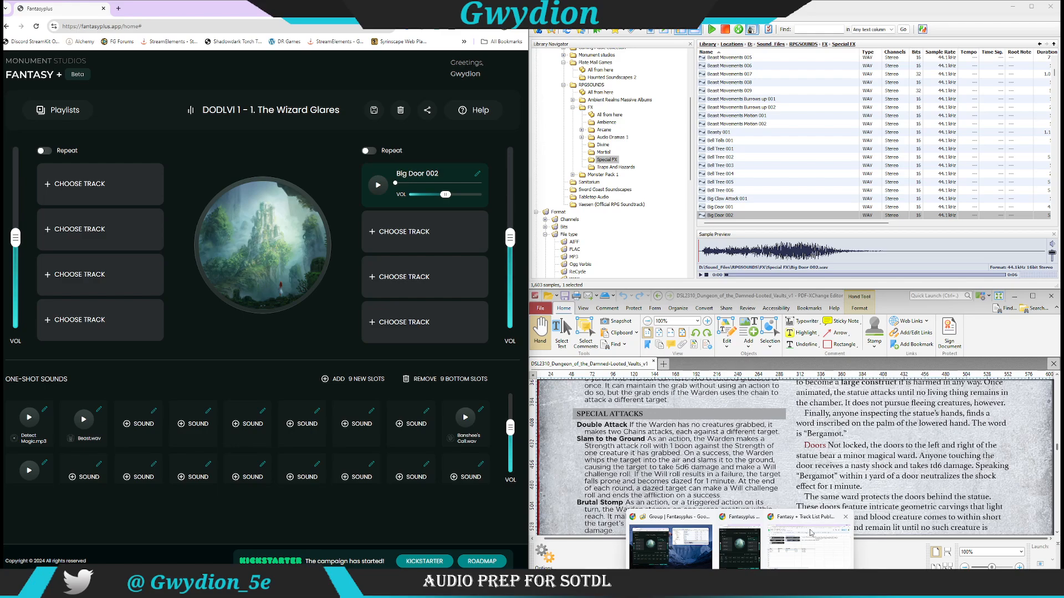
Step: Switch to the Fantasy + Track List Public spreadsheet and search the Track Name slicer's values for "shock"
click(803, 555)
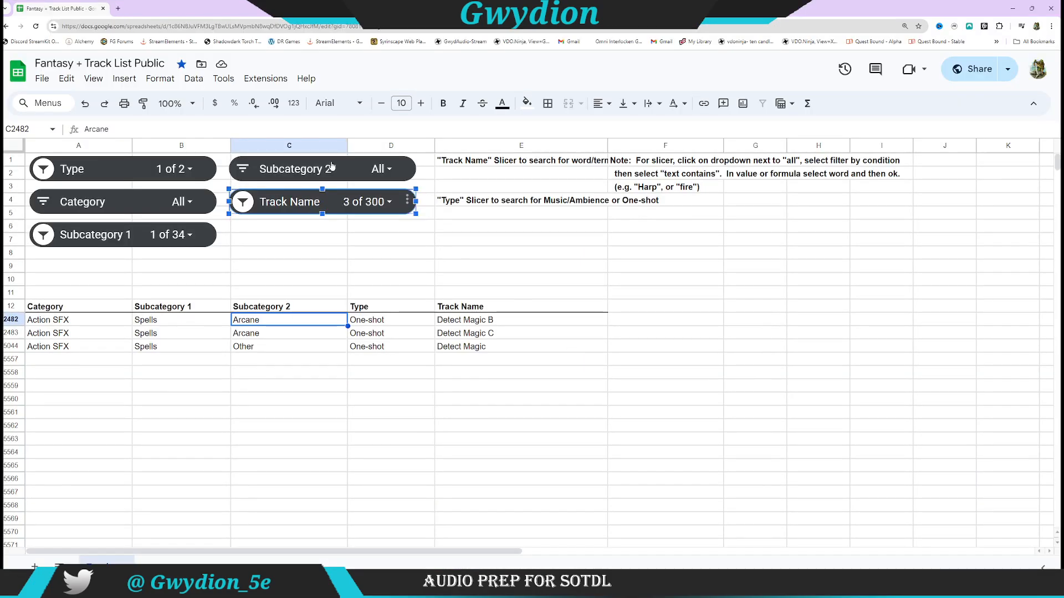
click(199, 235)
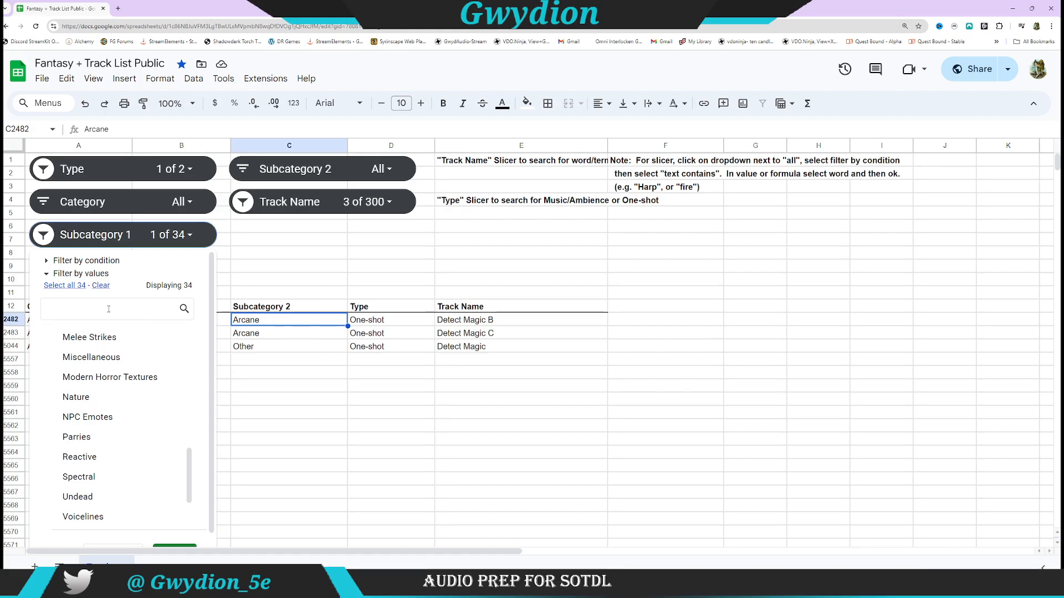
click(421, 215)
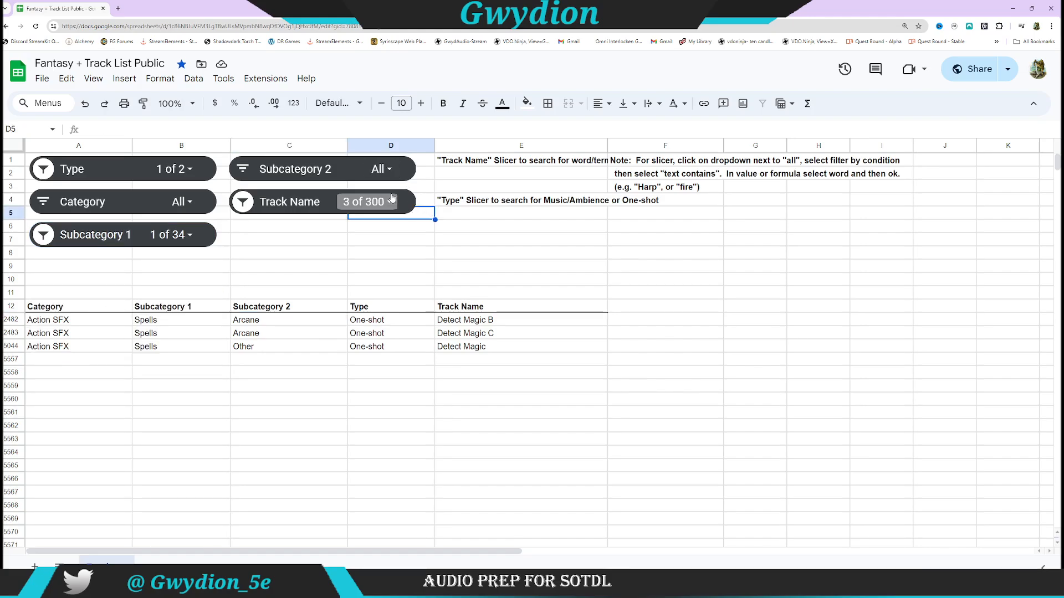
click(367, 202)
click(305, 253)
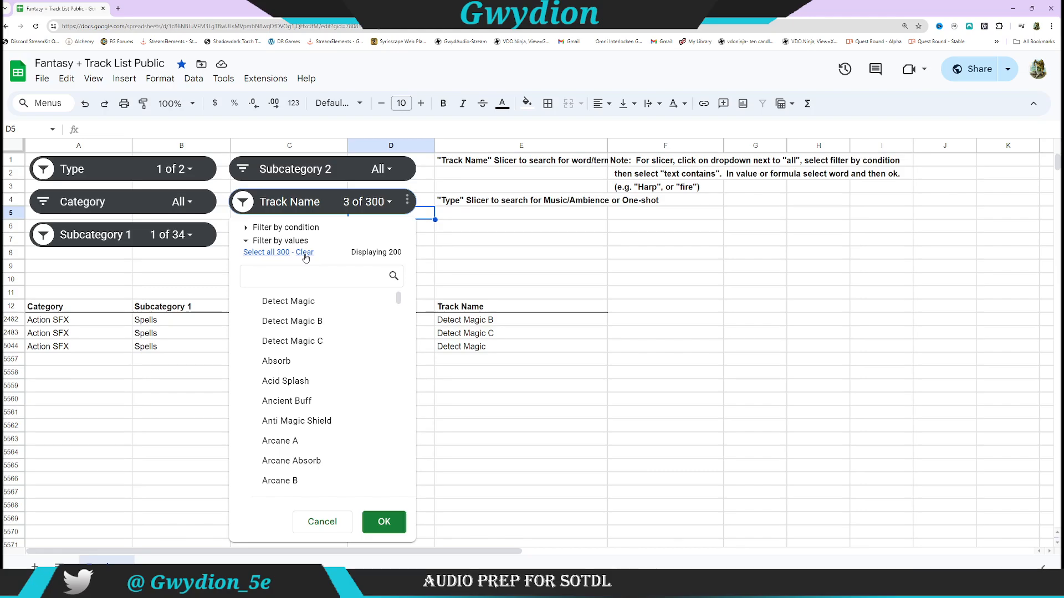
click(276, 254)
text(shock)
key(BackSpace)
key(BackSpace)
key(BackSpace)
key(BackSpace)
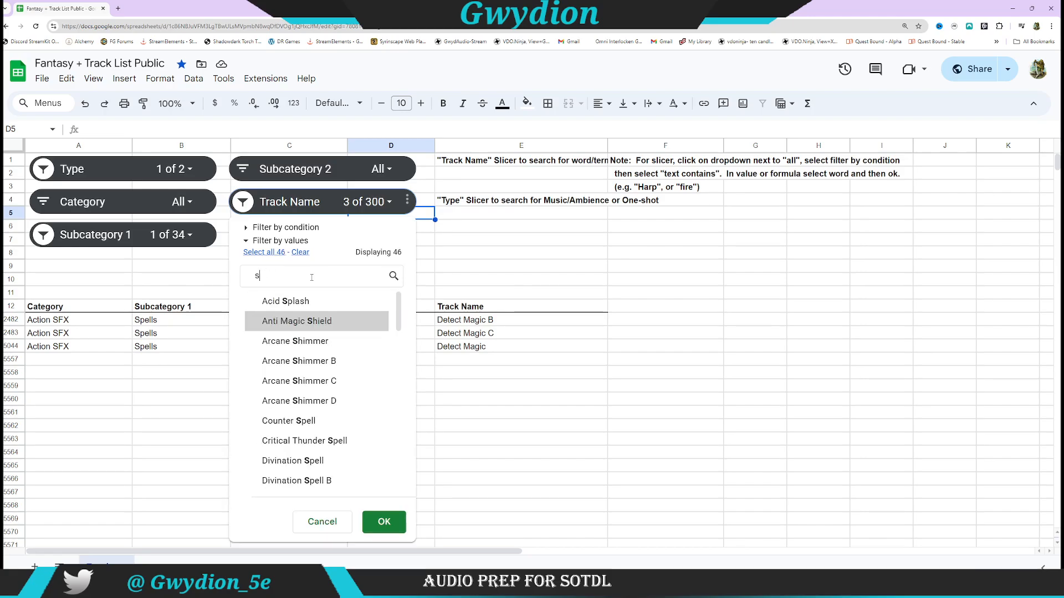
key(BackSpace)
Step: Search the Track Name slicer's values for "elec" and for "ligh", clearing the search text after each
text(elec)
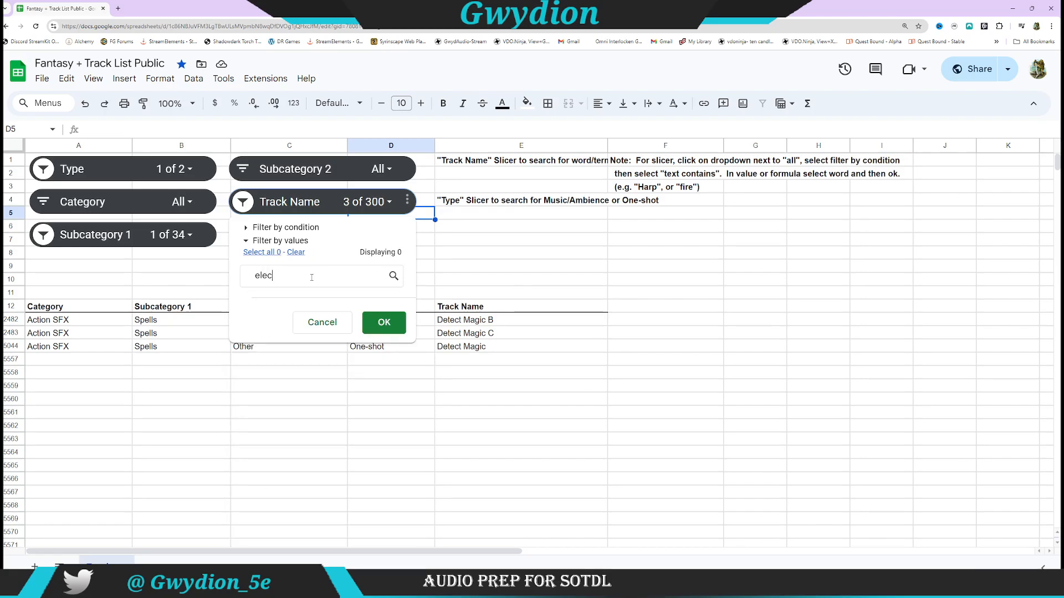
key(BackSpace)
key(BackSpace)
key(BackSpace)
text(ligh)
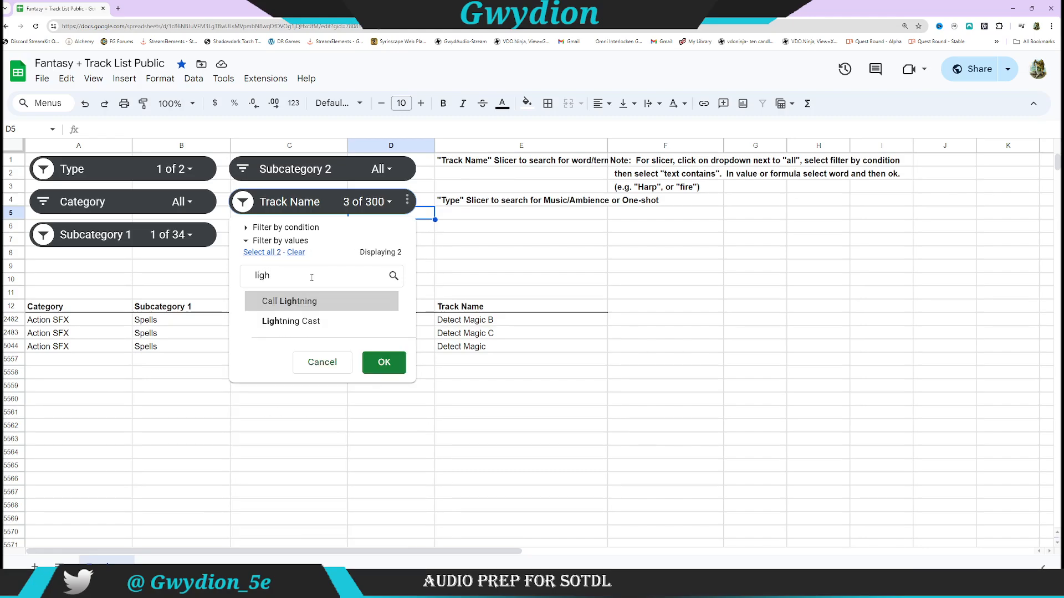
key(BackSpace)
key(BackSpace)
key(BackSpace)
key(BackSpace)
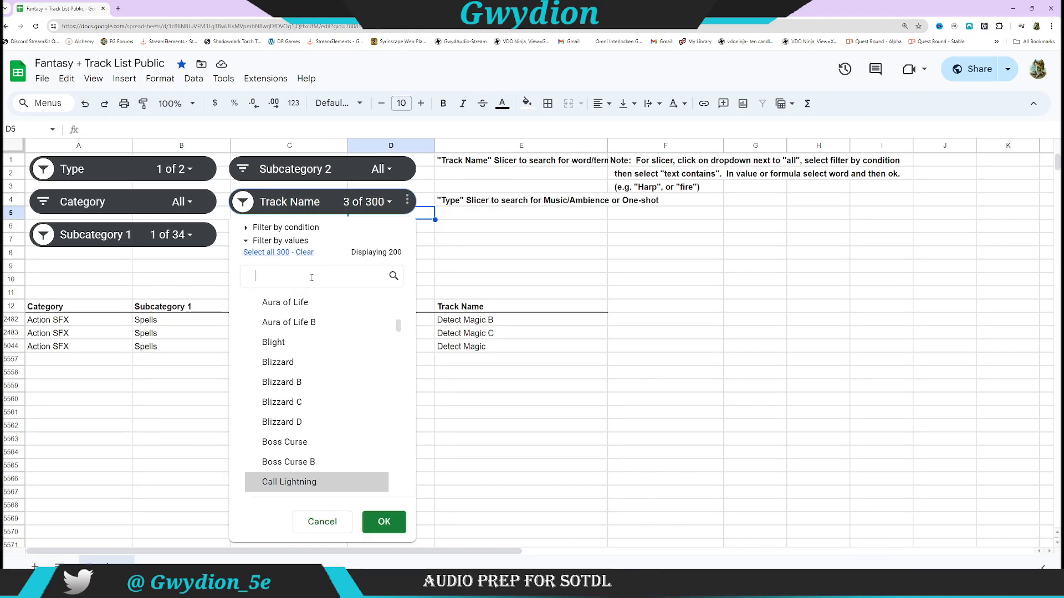
Step: Check the Track Name slicer's values for "sho" and search for "ligh" once more
text(sho)
key(BackSpace)
key(BackSpace)
key(BackSpace)
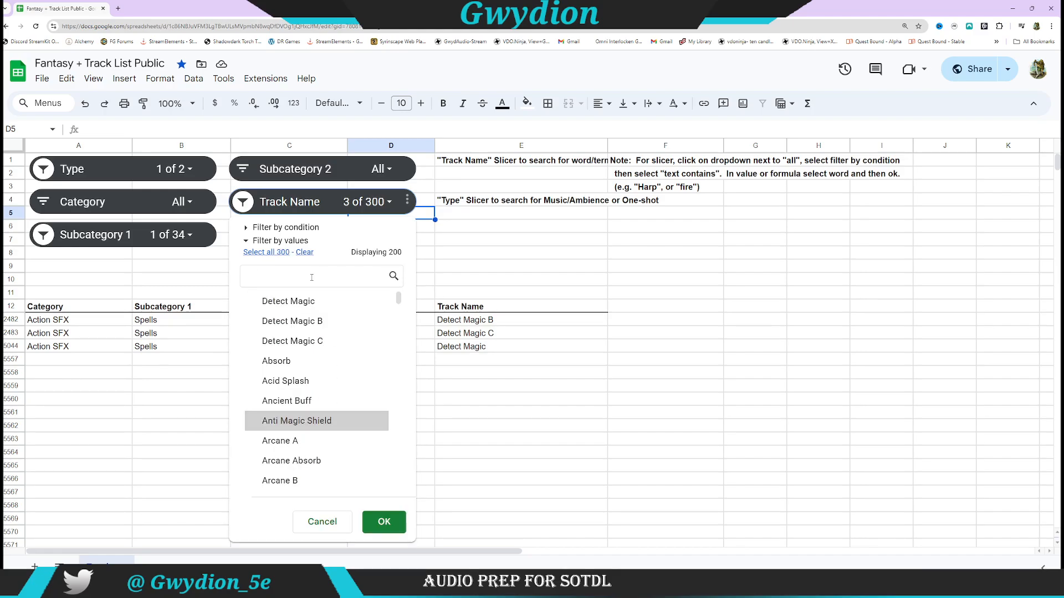
text(ligh)
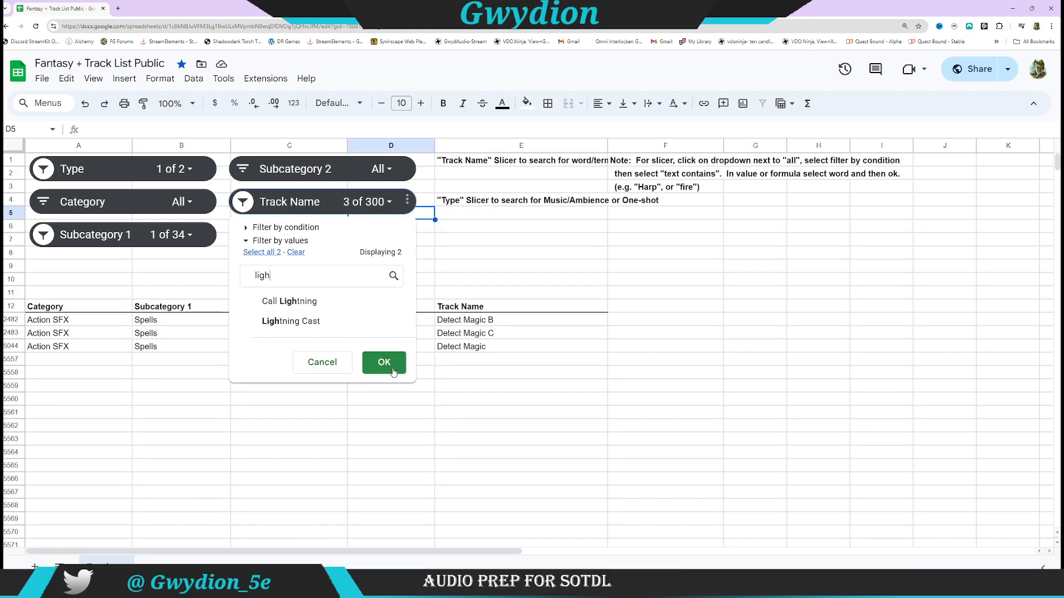
Step: Return to Fantasy+, open the One-Shot Library from the second one-shot slot, and search for "lightning cast"
click(1012, 8)
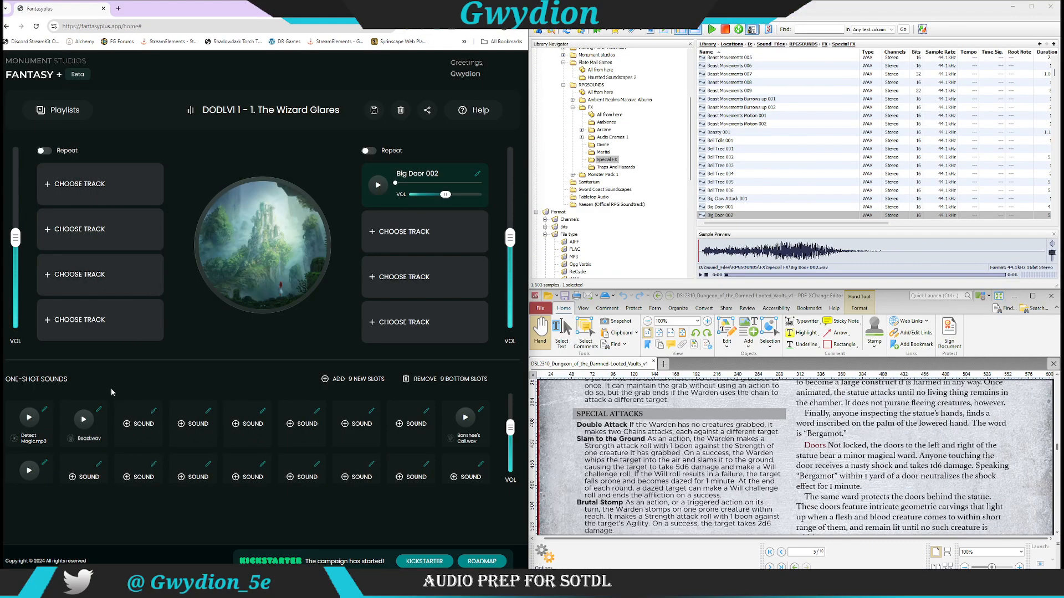
click(99, 410)
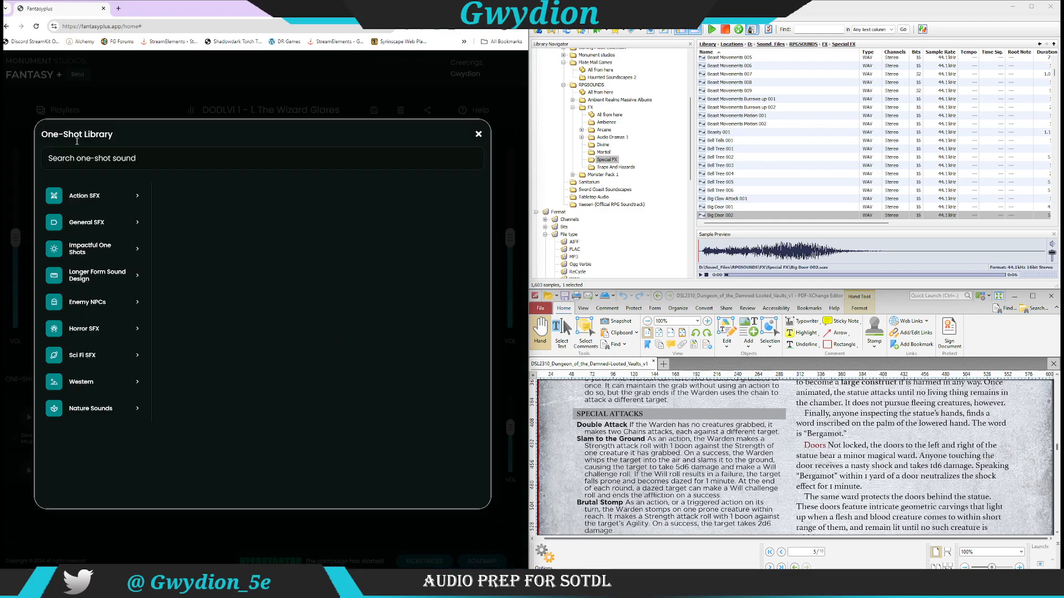
click(135, 162)
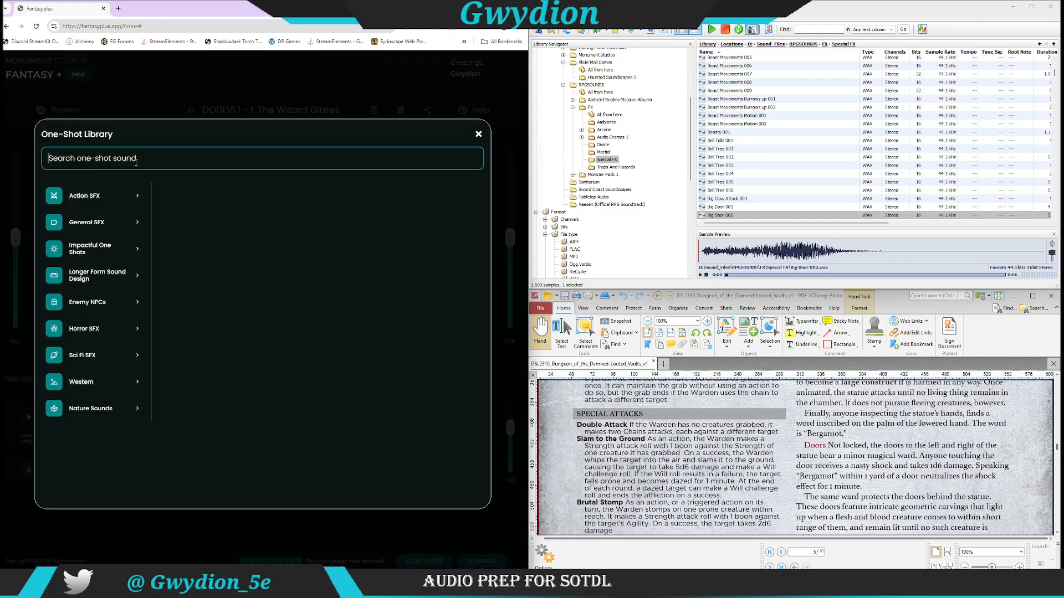
text(lightning cast)
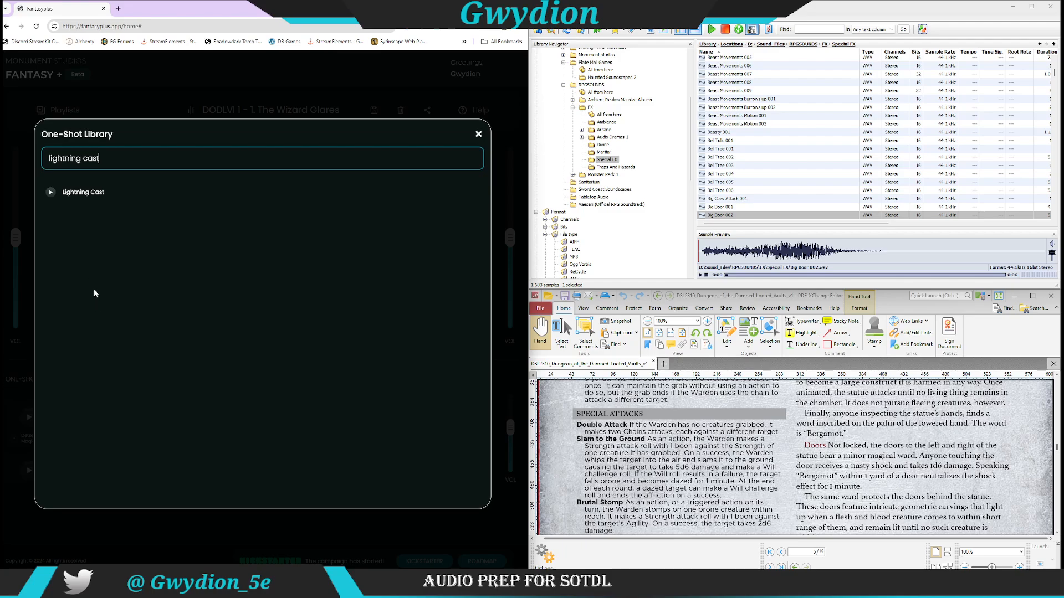
Step: Broaden the One-Shot Library search to "lightning", preview Lightning Cast, and close the library without choosing a sound
key(BackSpace)
key(BackSpace)
key(BackSpace)
key(BackSpace)
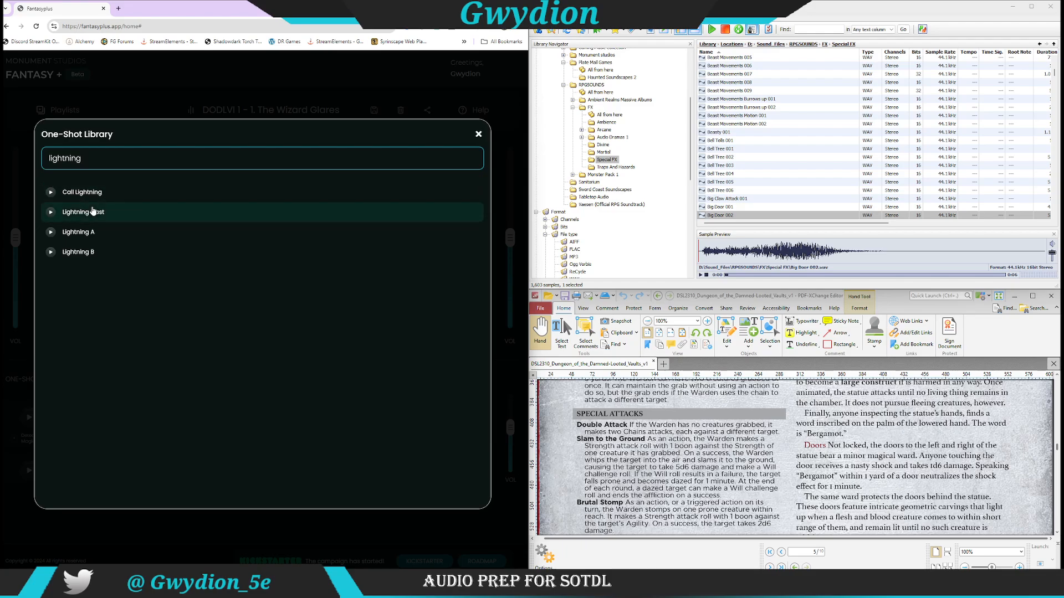
click(48, 216)
click(49, 219)
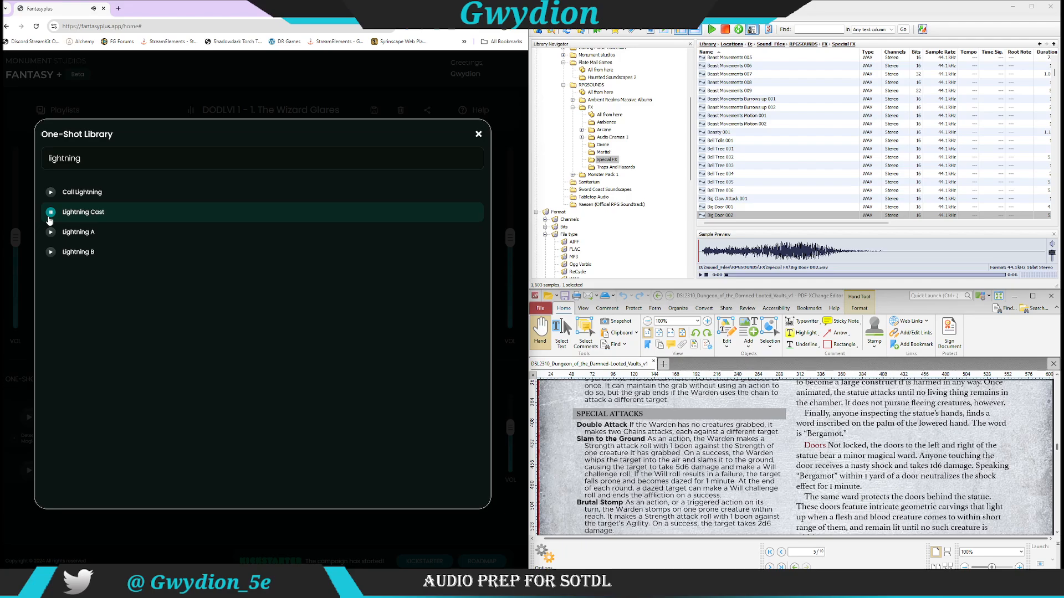
click(478, 134)
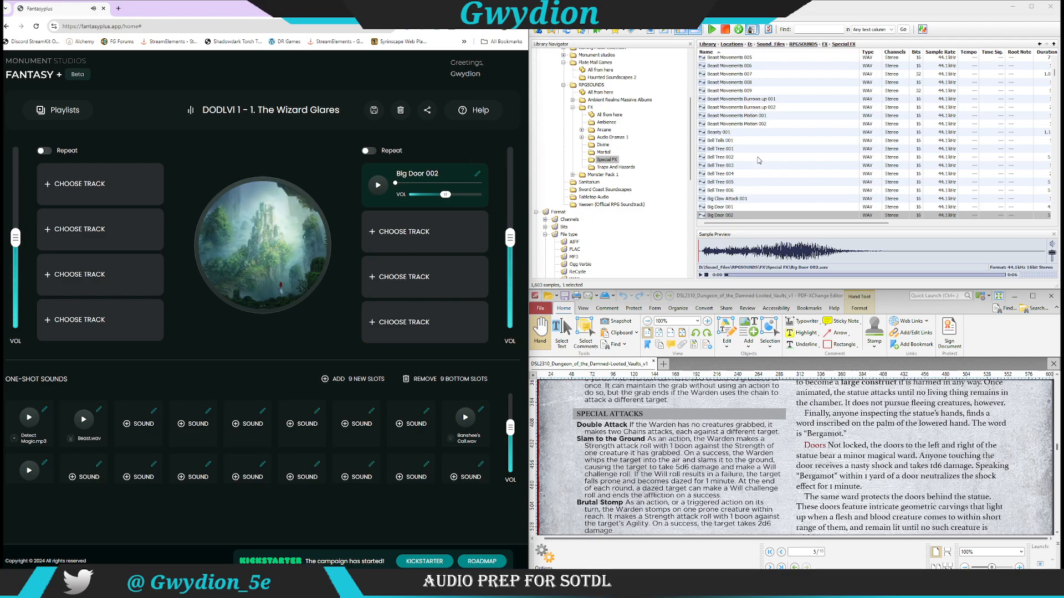
Step: Search the sample library for "shock", preview Shock Trap 001, and stop the playback
click(811, 30)
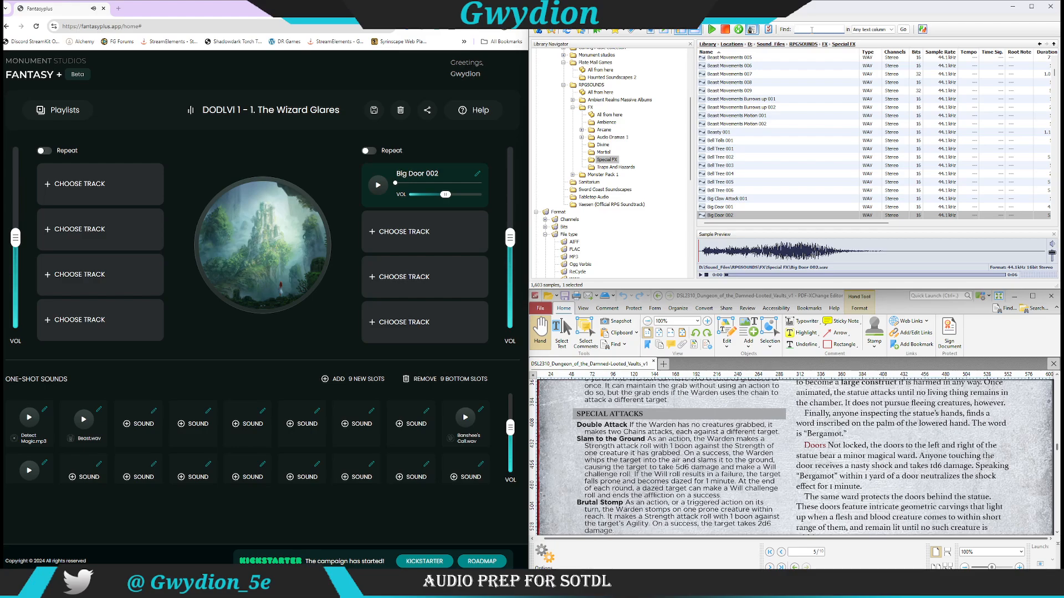
text(shock)
key(Return)
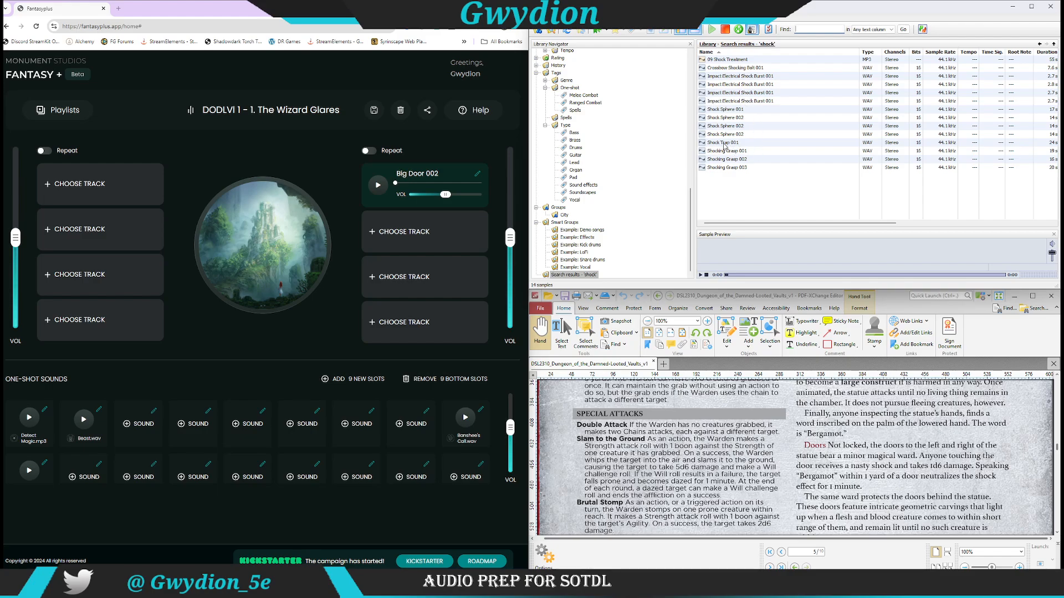
click(814, 144)
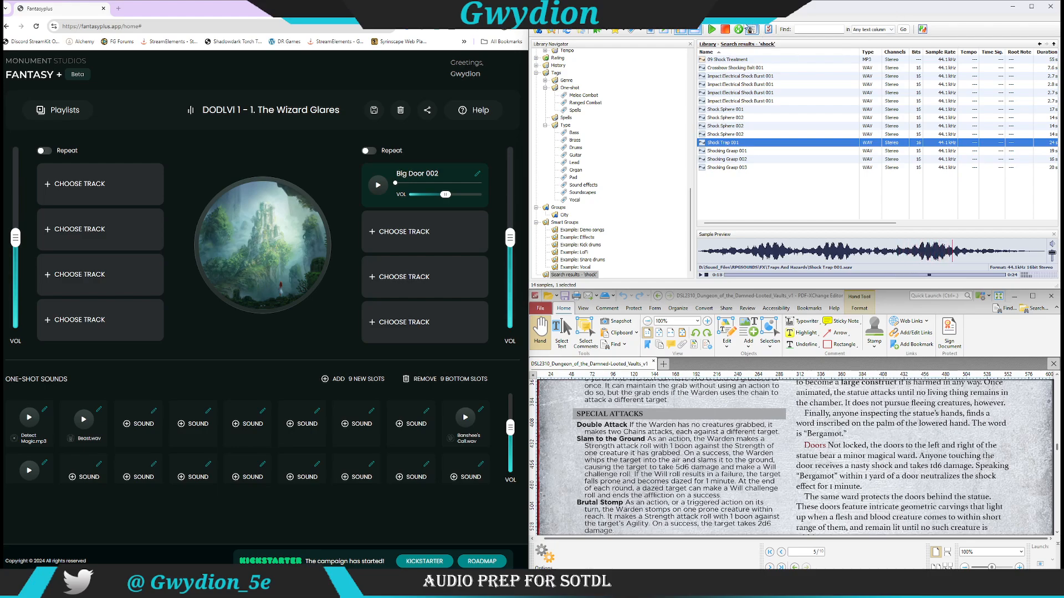
click(725, 28)
Step: Sort the "shock" results by shortest duration first and preview two Impact Electrical Shock Burst 001 samples
click(1042, 52)
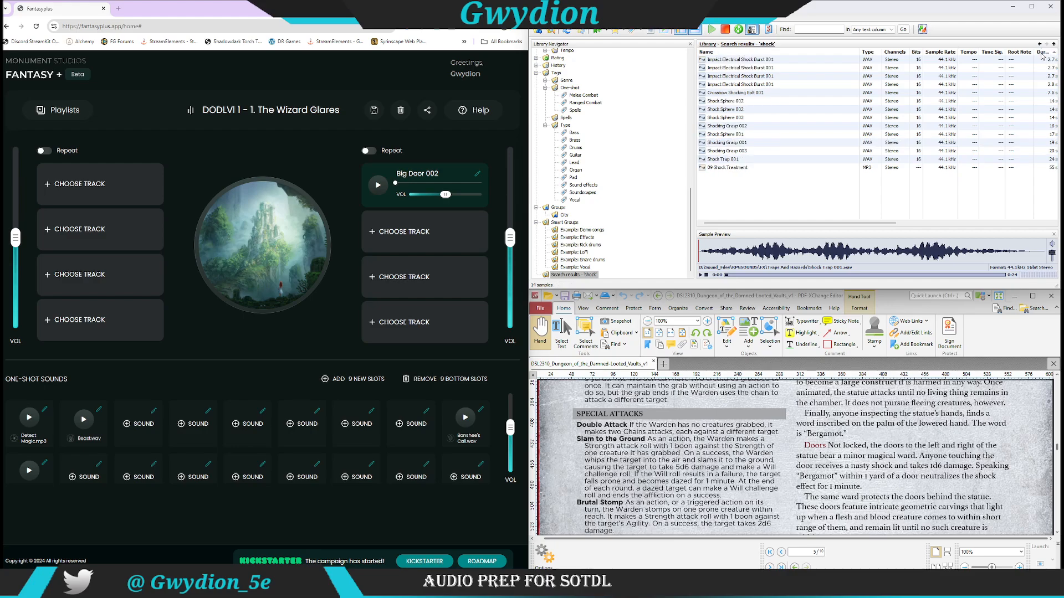
click(1043, 69)
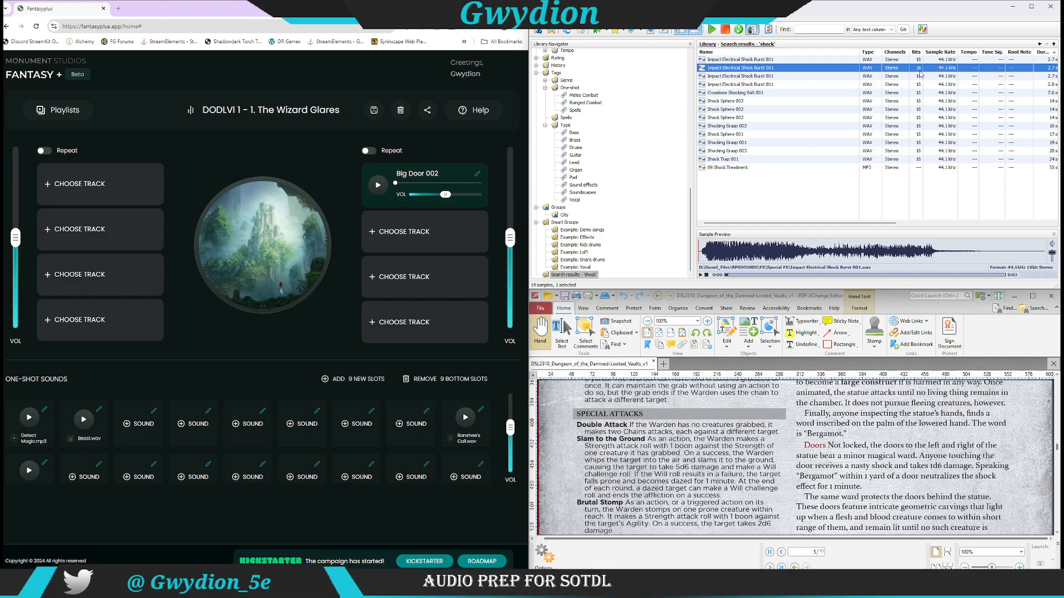
click(790, 60)
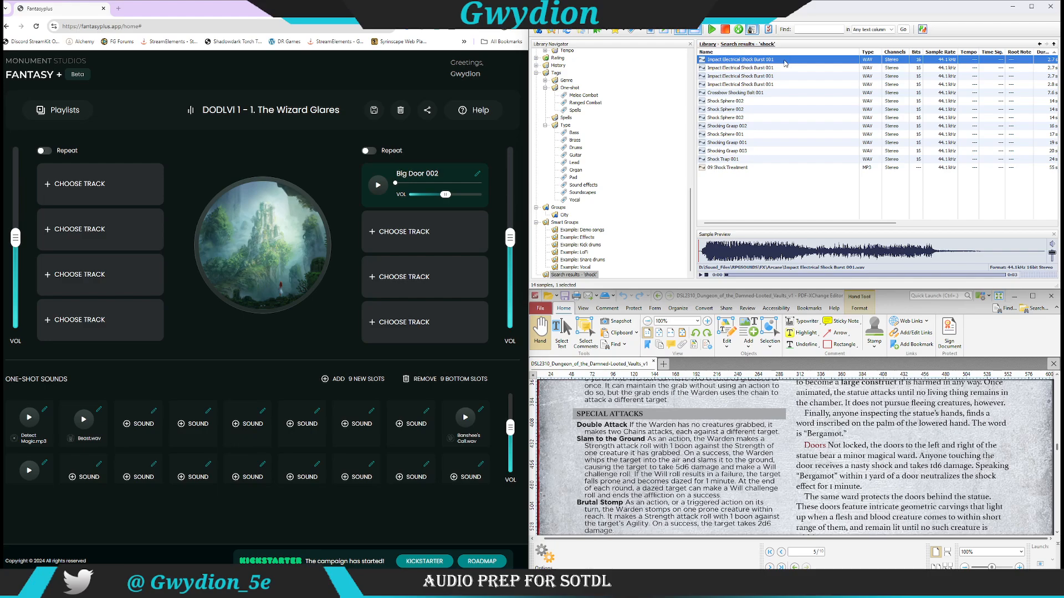
Step: Show the first Impact Electrical Shock Burst 001 sample's folder in Windows Explorer, look through its files with a widened Name column, and minimize it
right_click(779, 62)
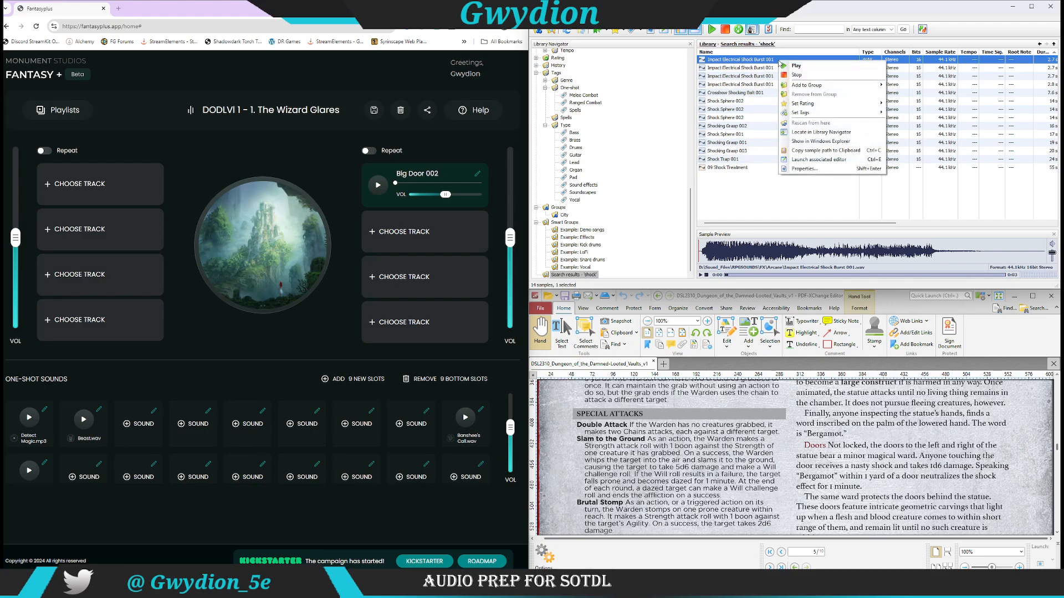
click(817, 141)
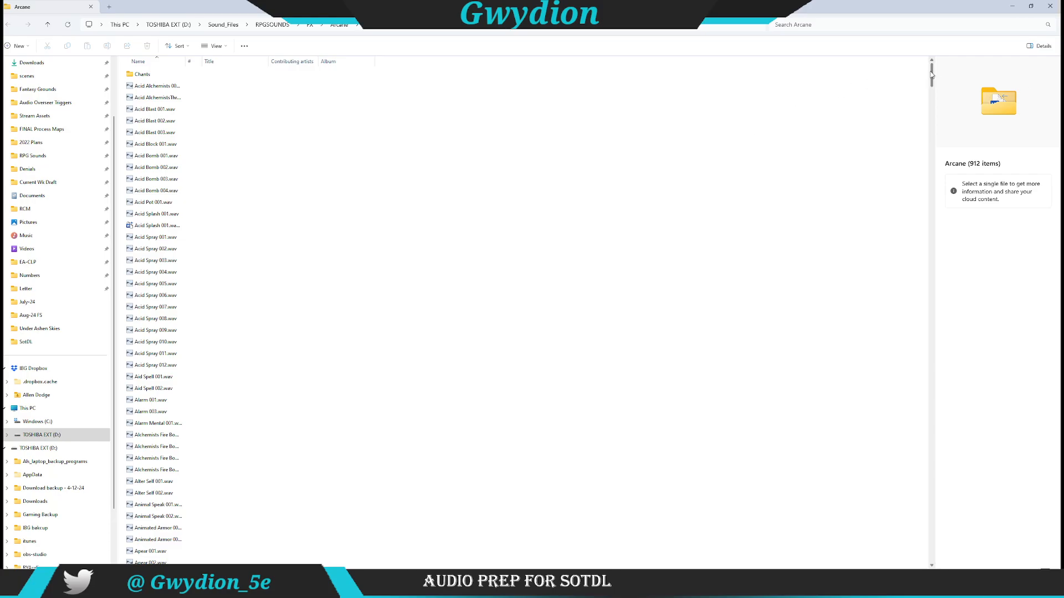
drag(931, 75, 931, 424)
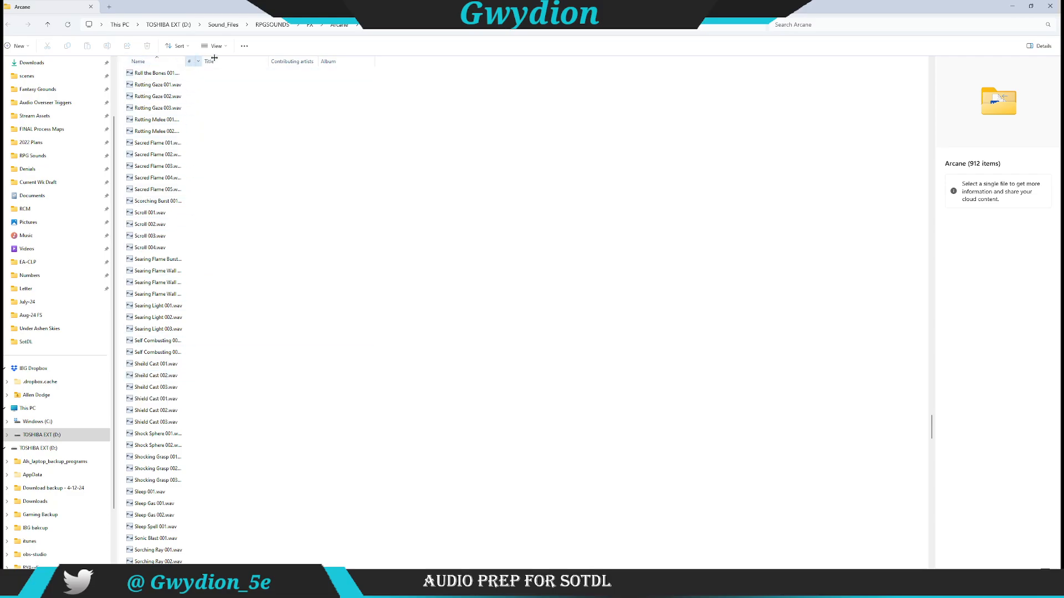
drag(275, 51, 290, 53)
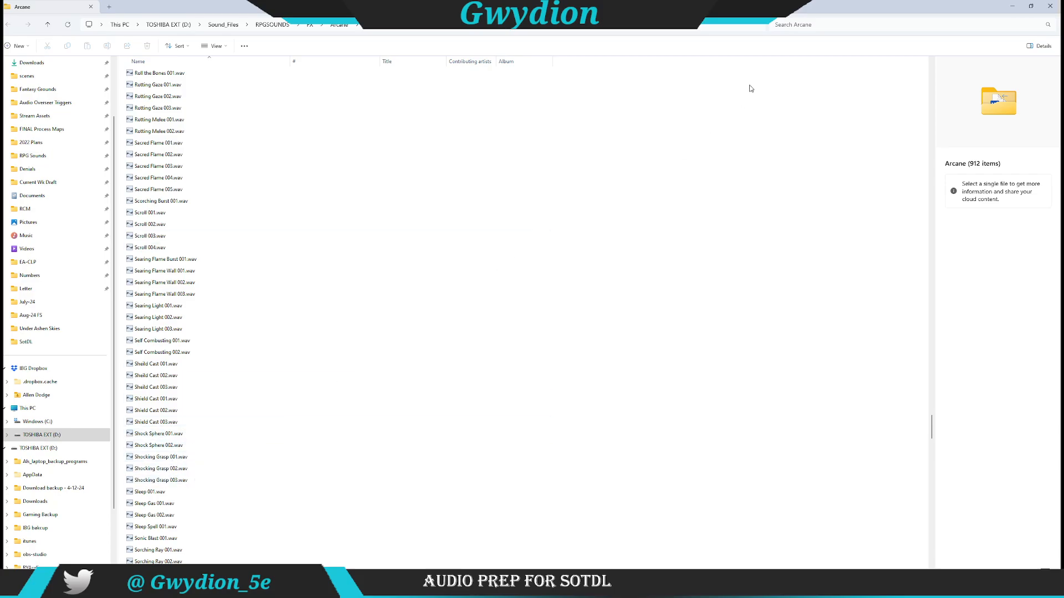
click(1011, 6)
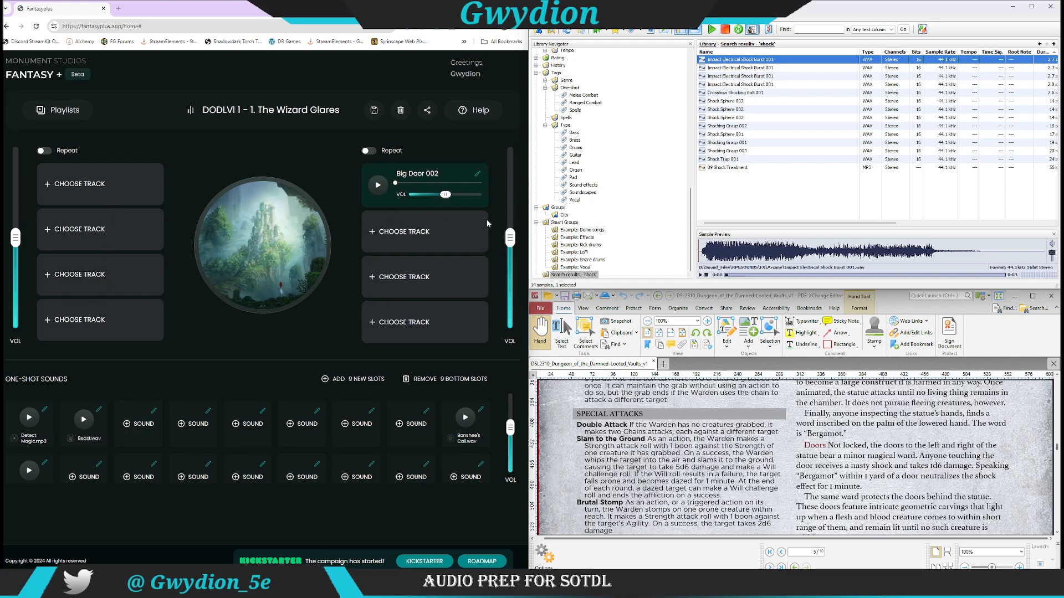
Step: Open the Sound Library from the empty track slot below Big Door 002 and clear the search text "impo" after entering it
click(377, 237)
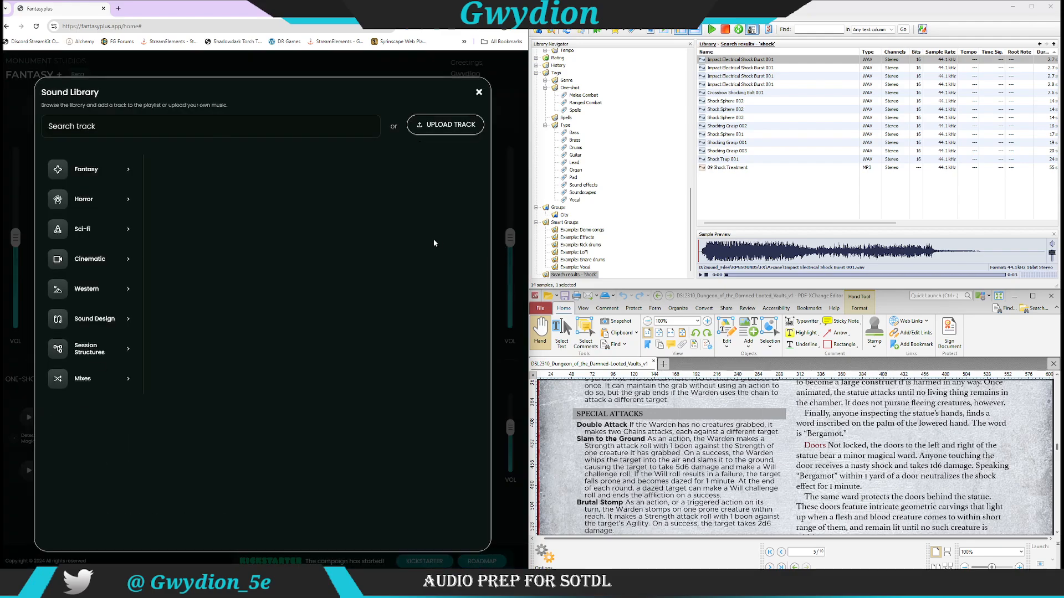
click(114, 127)
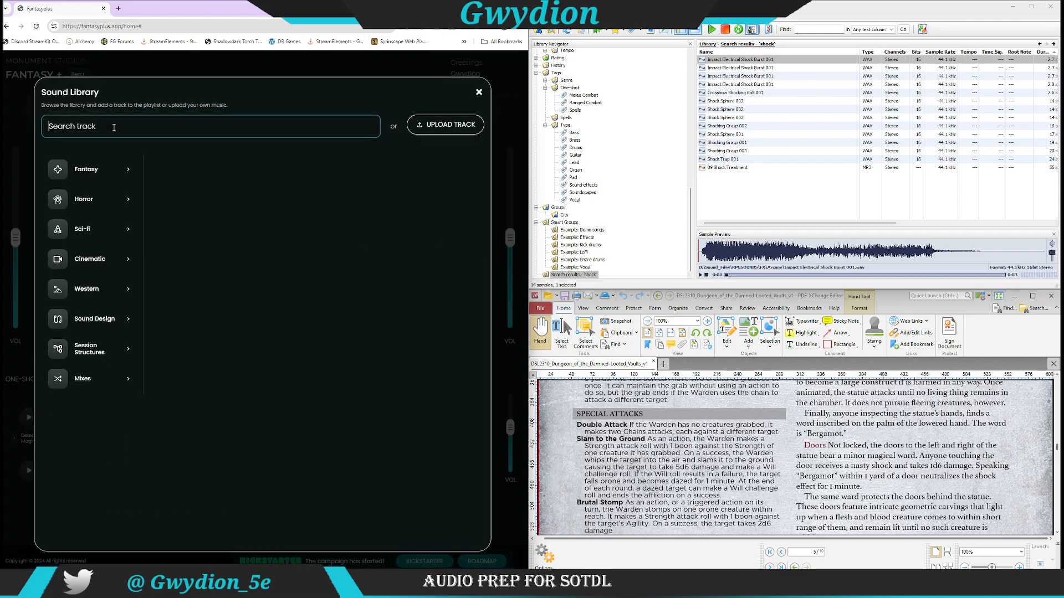
text(impo)
key(BackSpace)
key(BackSpace)
key(BackSpace)
key(BackSpace)
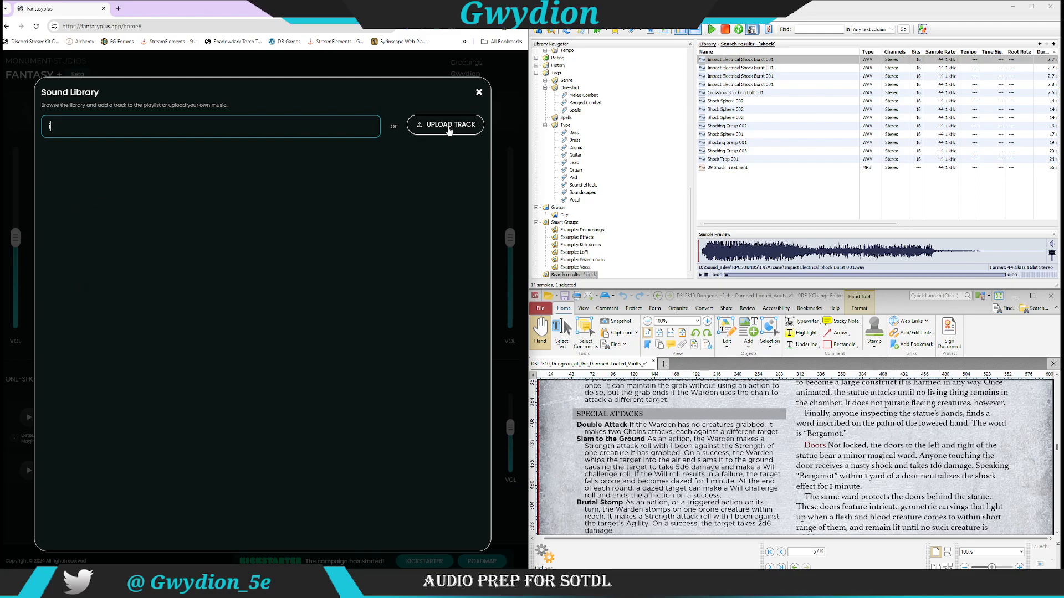
Step: Upload Impact Electrical Shock Burst 001.wav from the Special FX folder into the track slot below Big Door 002
click(452, 130)
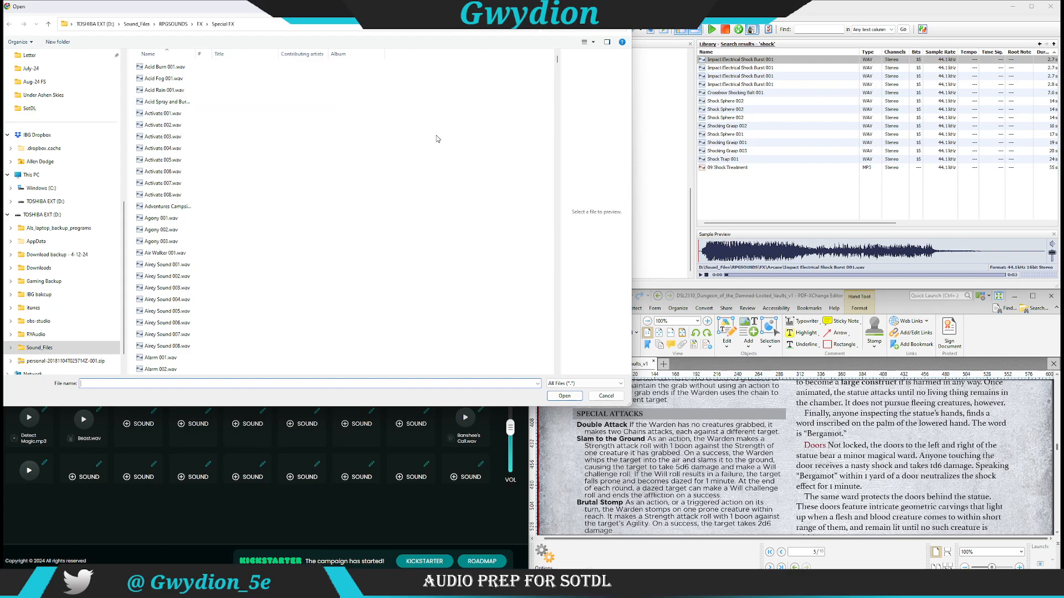
drag(558, 62, 560, 212)
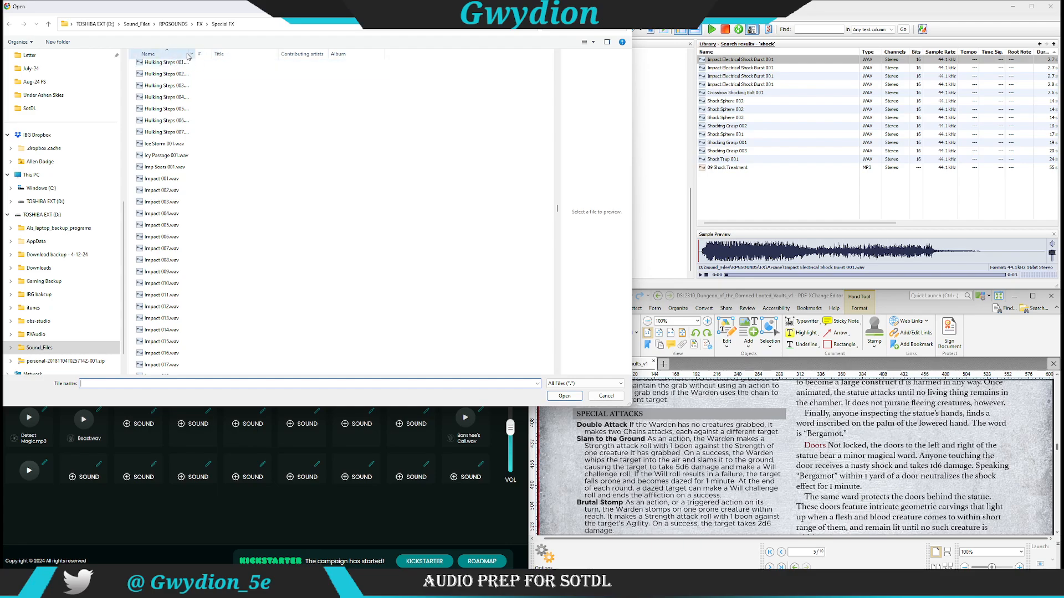
drag(279, 51, 281, 52)
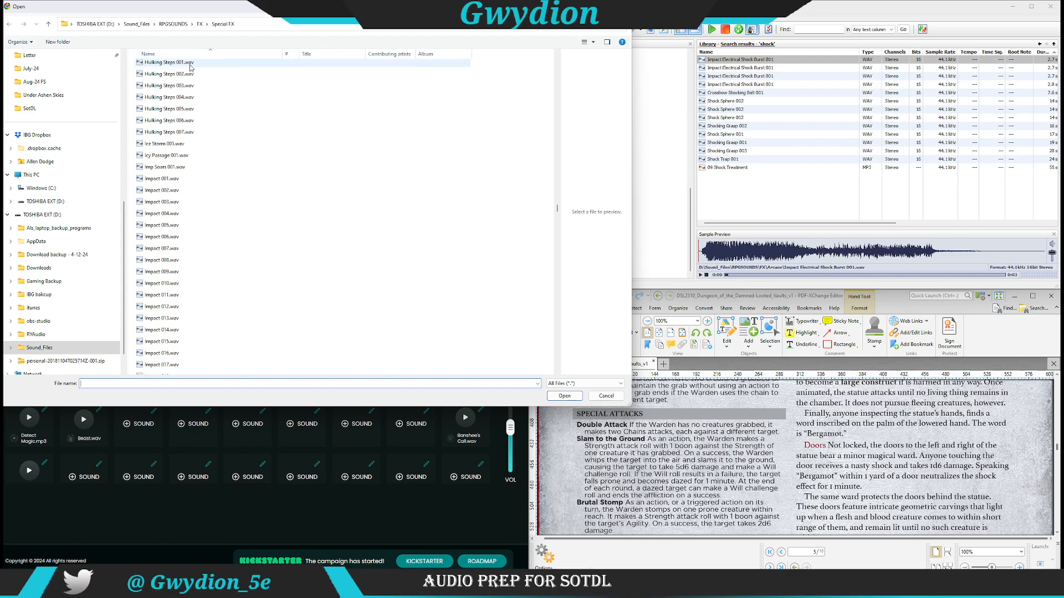
scroll(224, 209, down, 1)
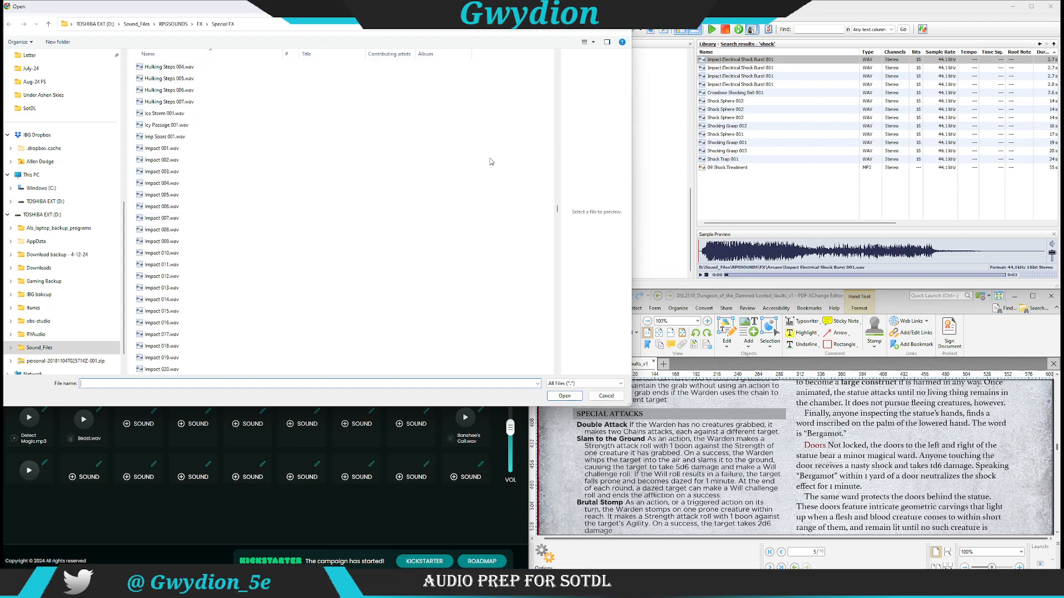
scroll(233, 269, down, 11)
scroll(240, 273, down, 2)
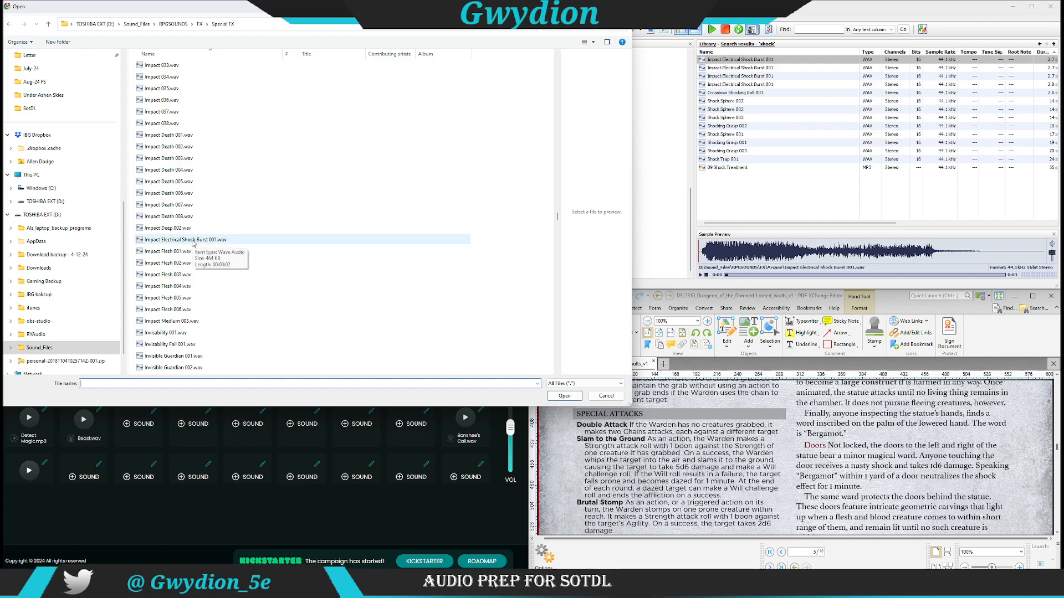
double_click(193, 241)
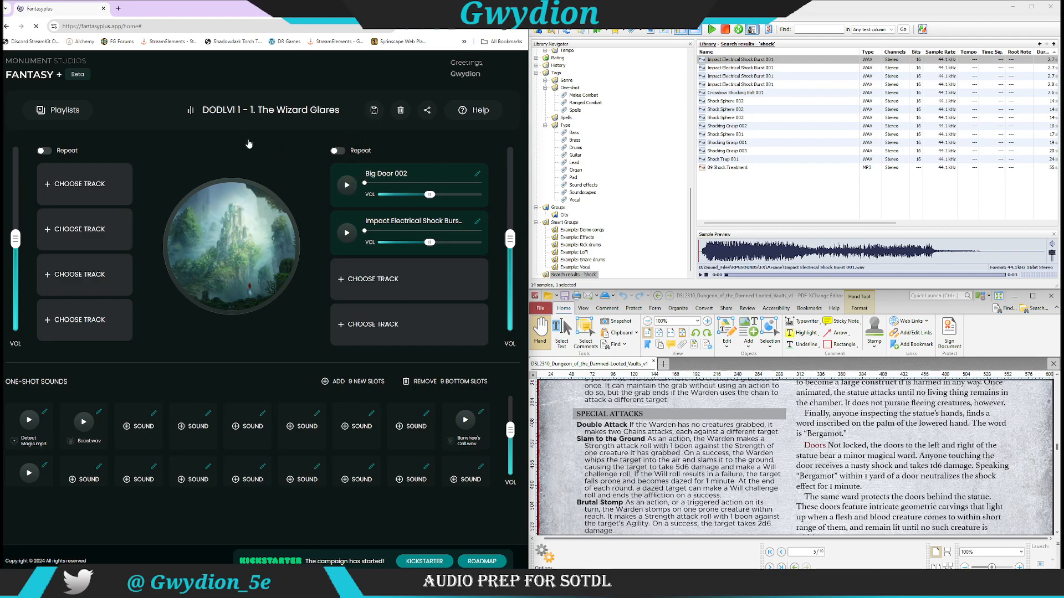
Step: Save the playlist under its existing name and play the Impact Electrical Shock Burst track
click(374, 111)
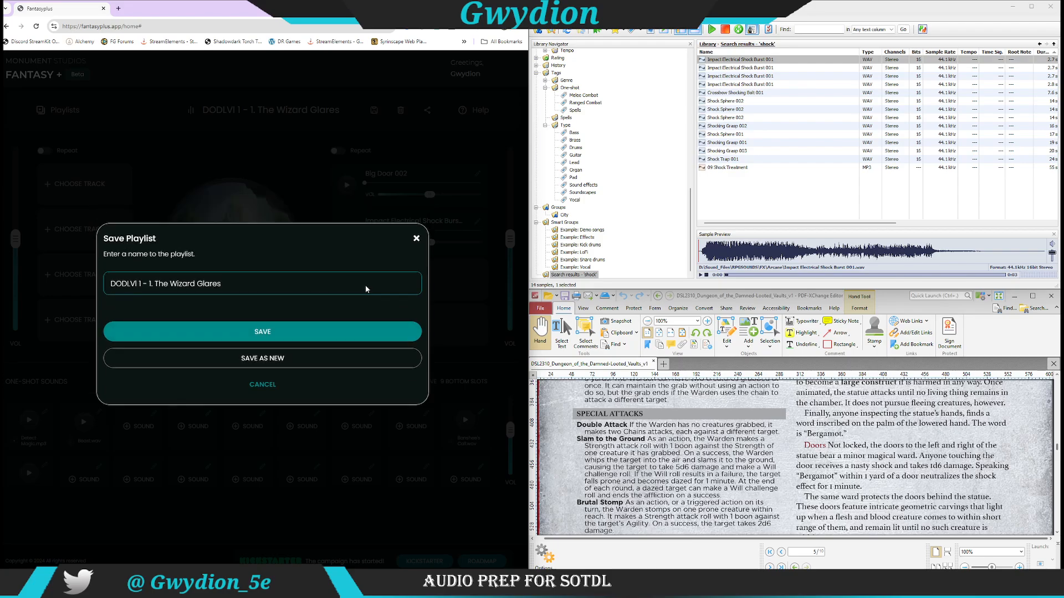
click(259, 332)
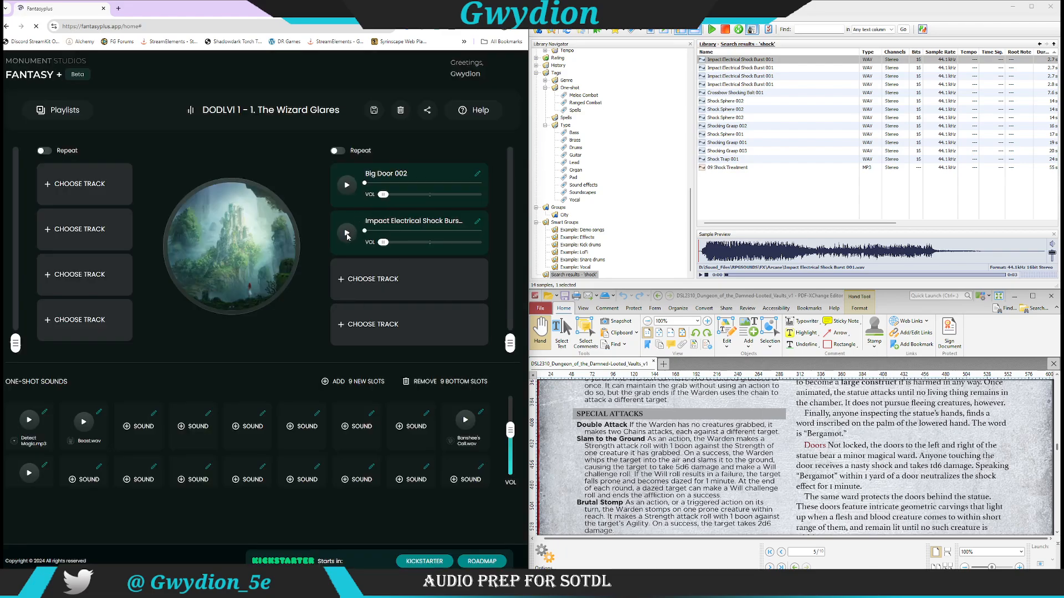
click(347, 233)
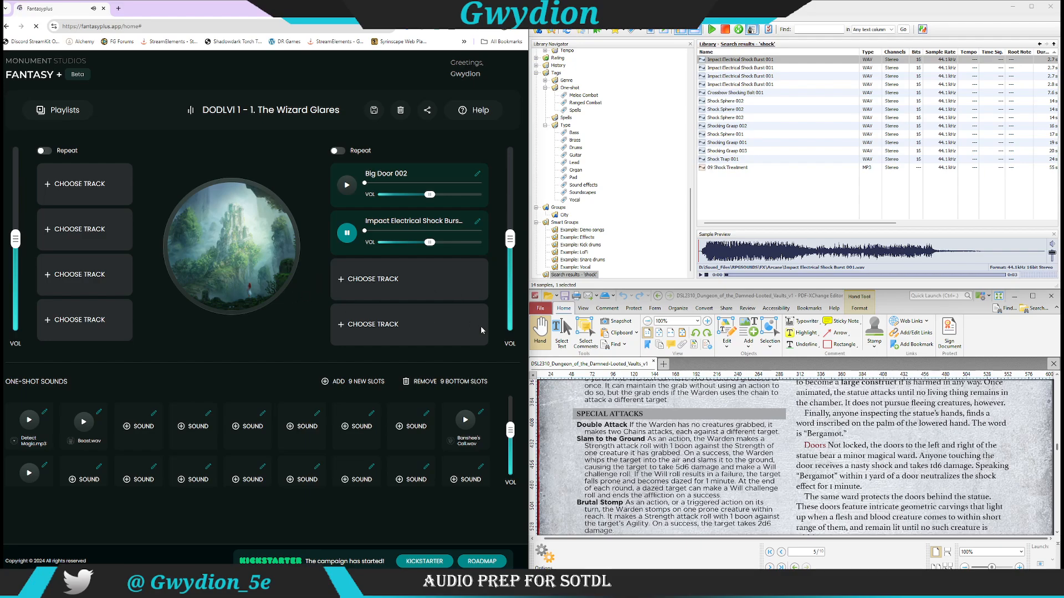
Step: Open the Sound Library from the first empty music track slot and browse the Fantasy subcategories General, Action, Adventure, Epic and BBEG
scroll(845, 471, down, 1)
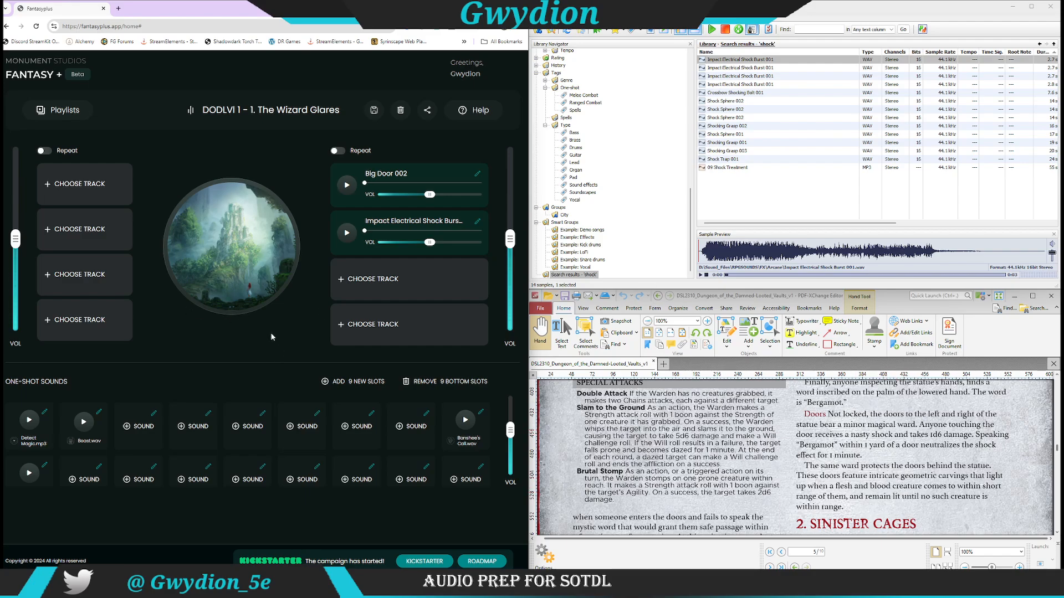
click(62, 188)
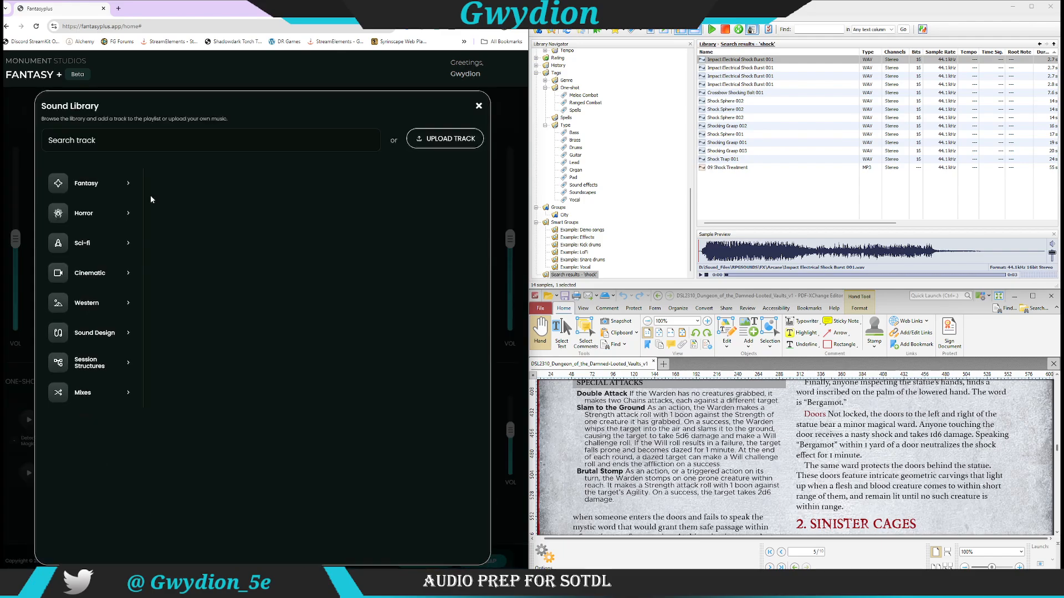
click(138, 129)
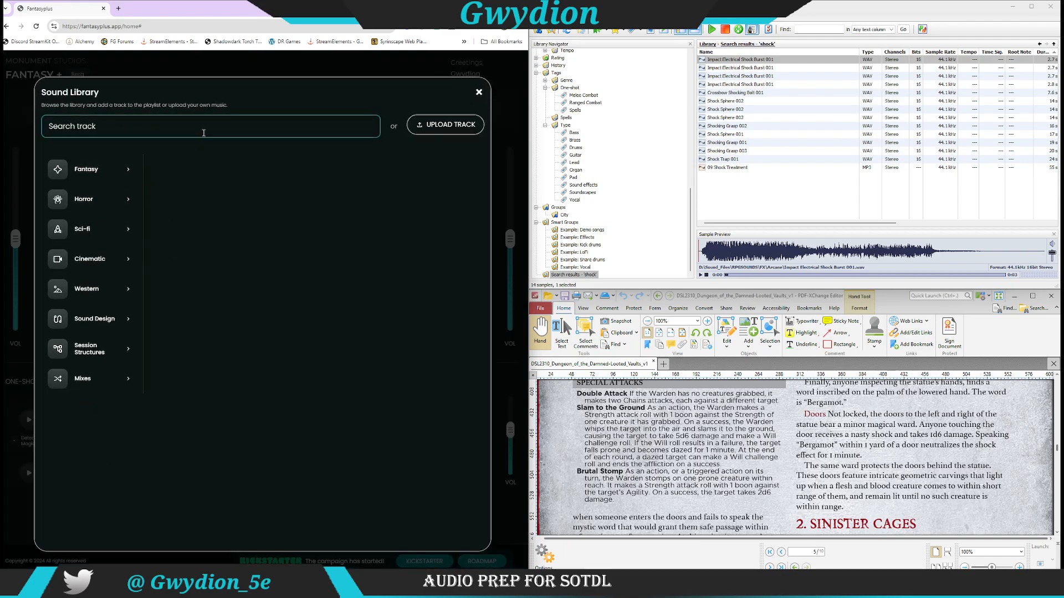
click(86, 169)
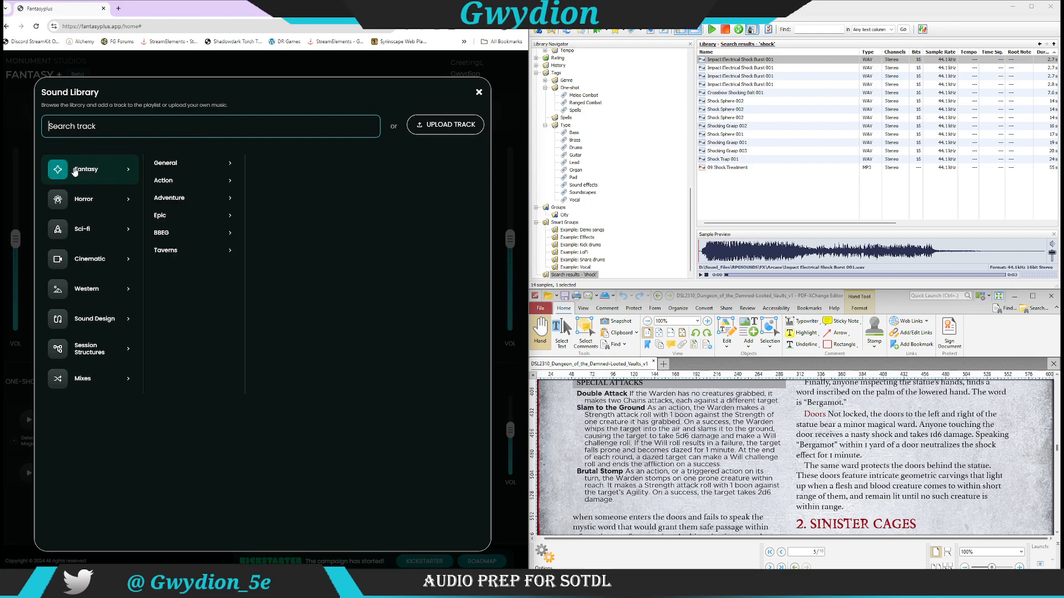
click(178, 166)
click(177, 180)
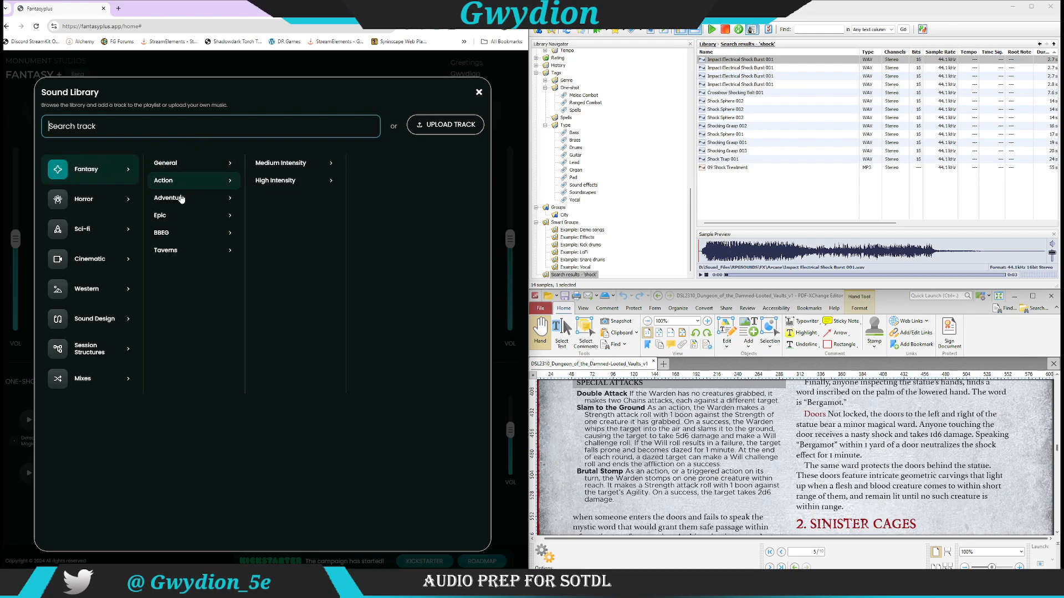
click(182, 199)
click(182, 215)
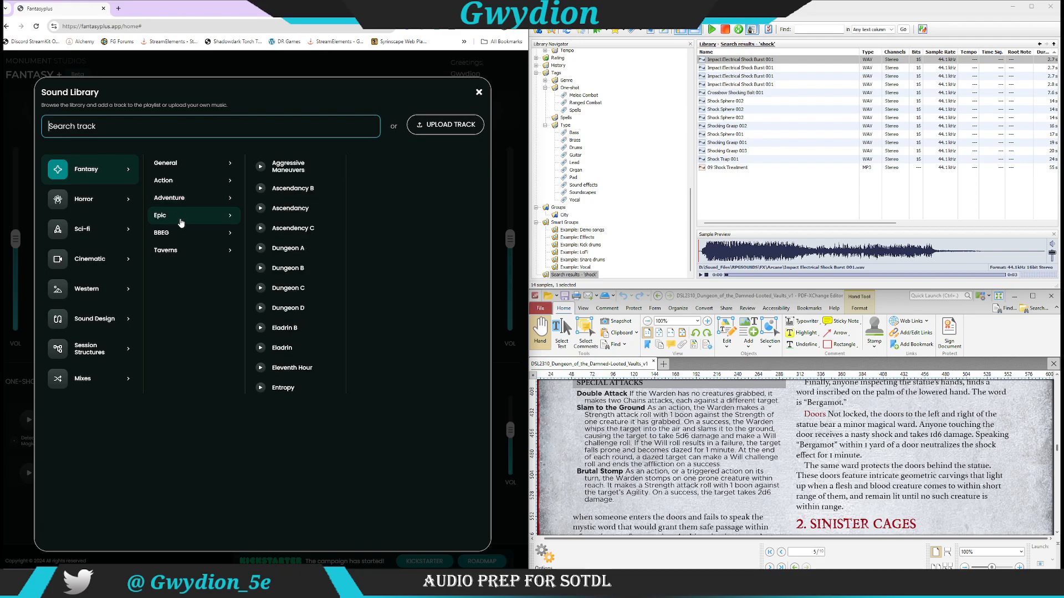
click(181, 233)
click(182, 218)
click(181, 233)
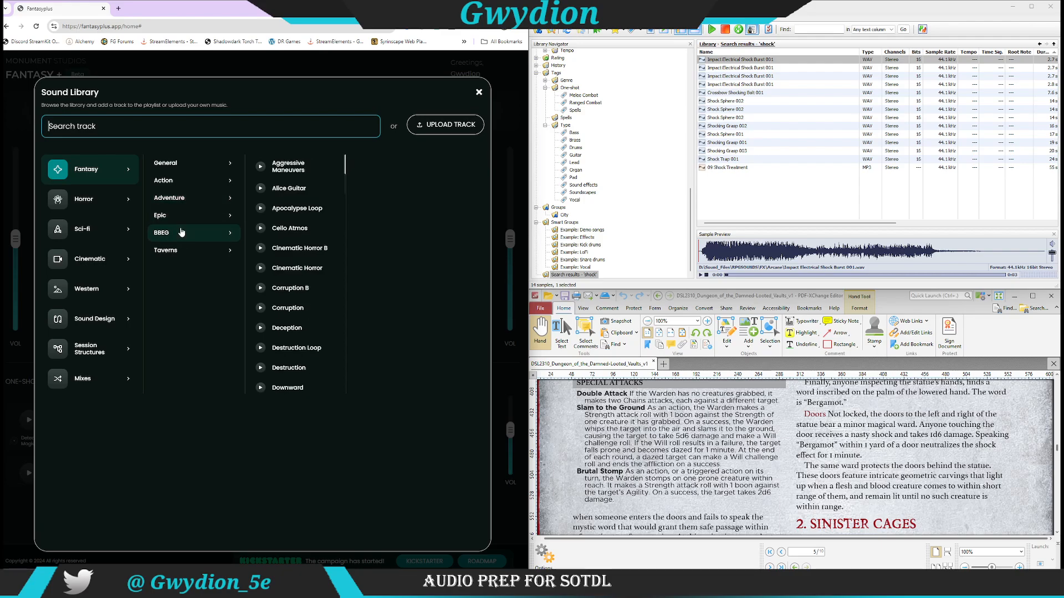
click(189, 181)
click(194, 164)
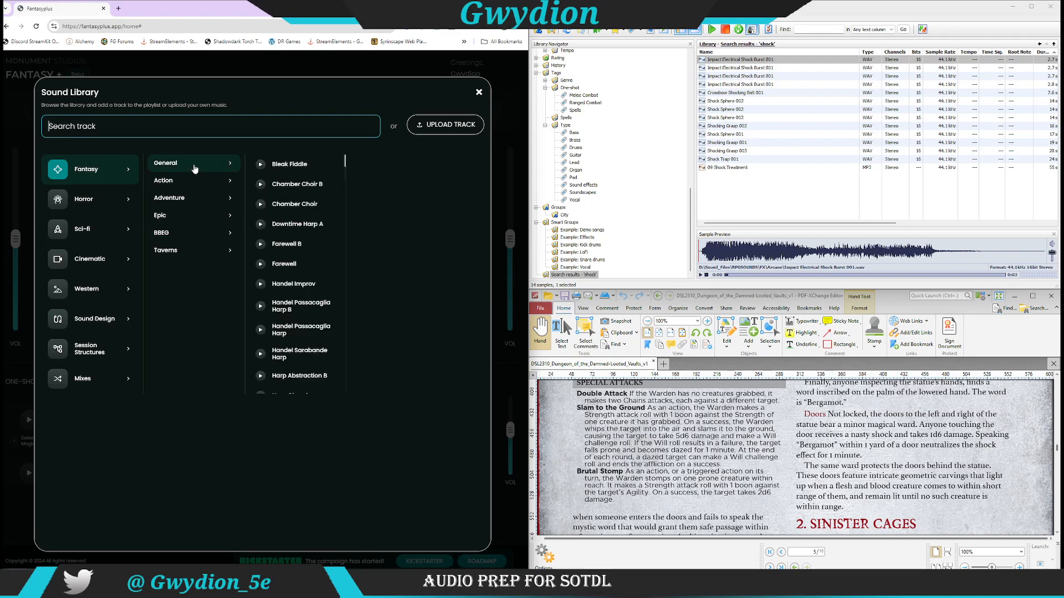
click(190, 183)
click(184, 202)
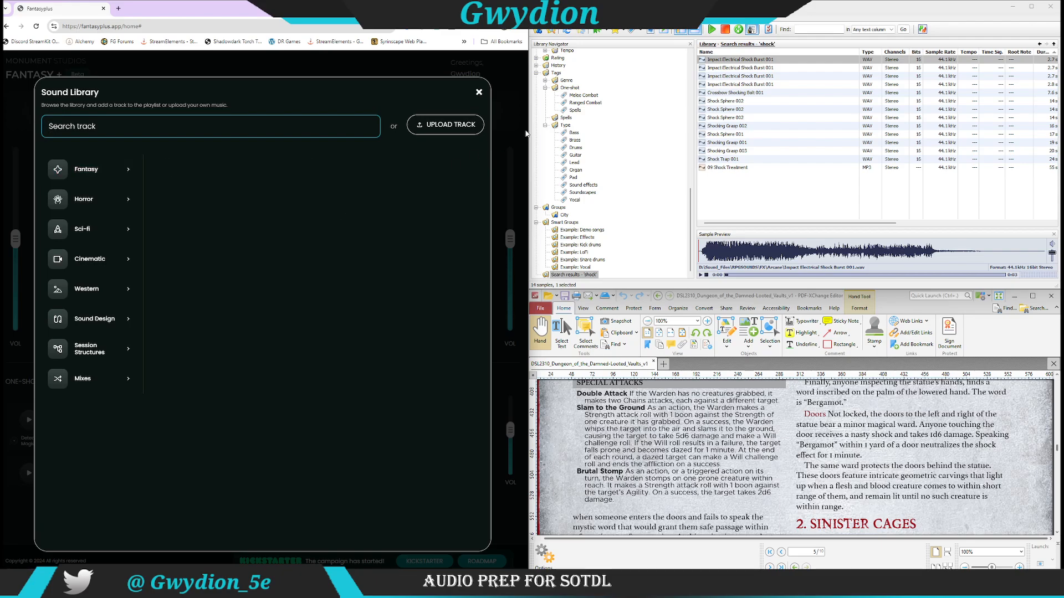
Step: Switch to the Fantasy + Track List Public spreadsheet and select all values in the Track Name slicer
mouse_move(742, 548)
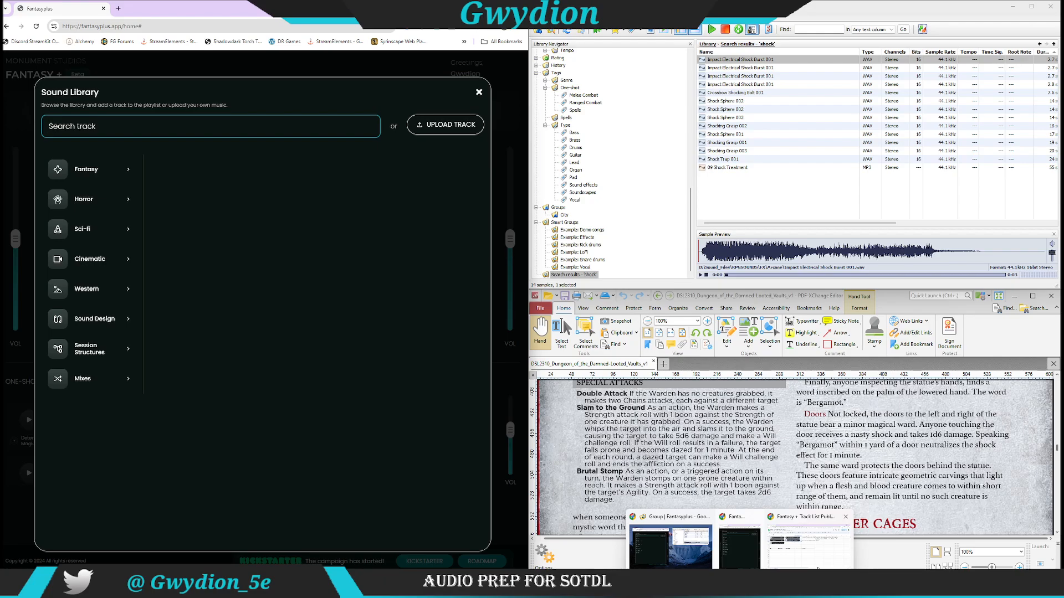
click(801, 561)
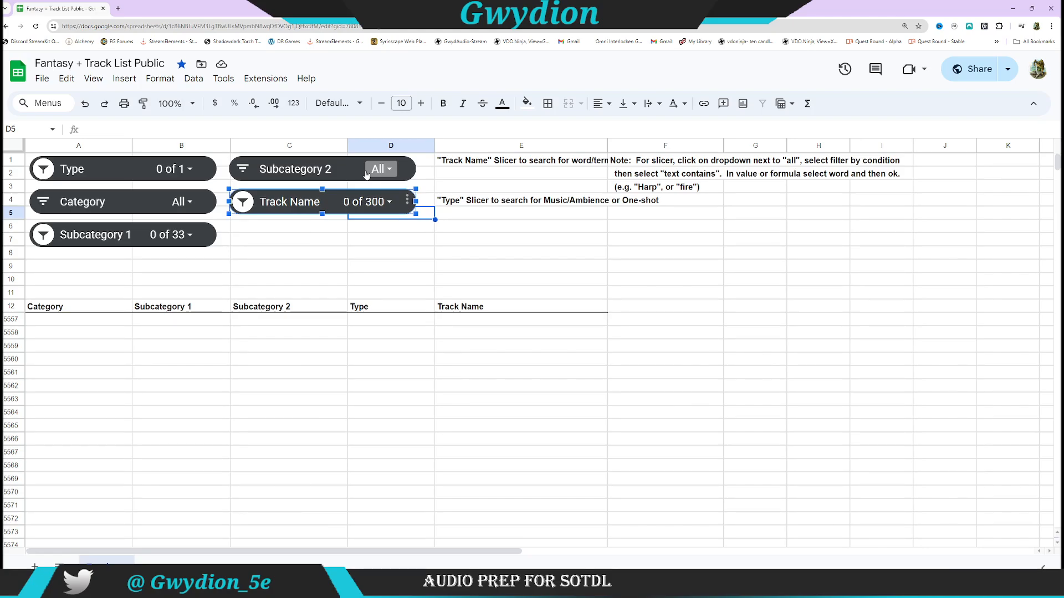
click(392, 205)
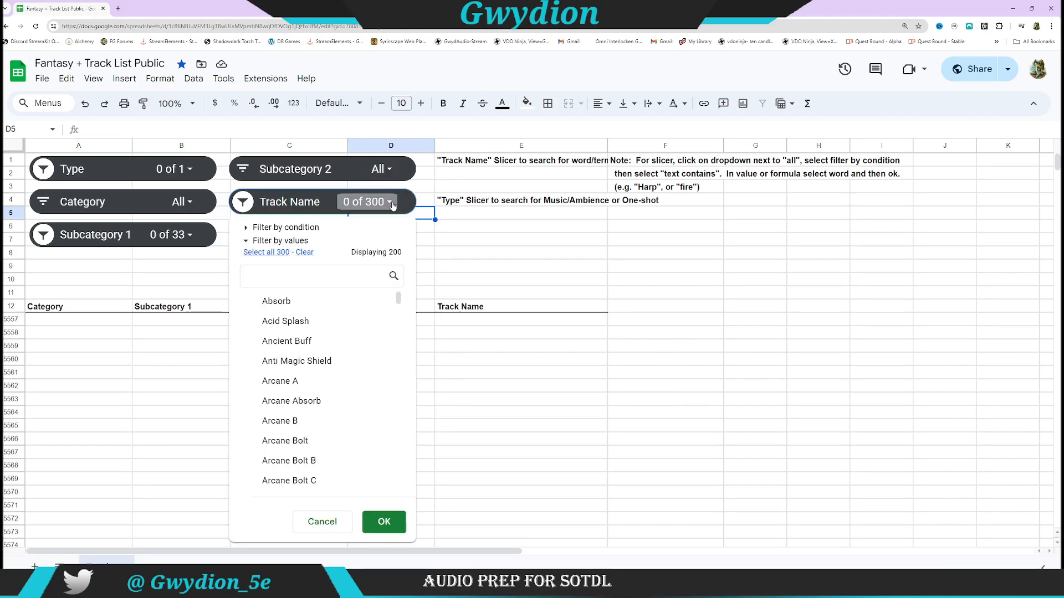
click(270, 253)
click(382, 522)
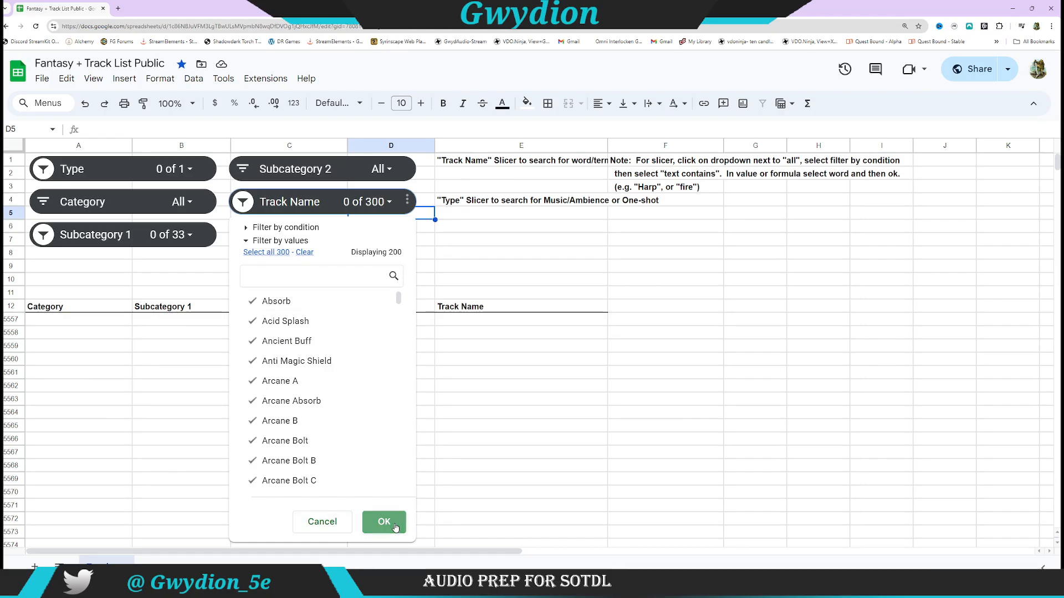
Step: Select all values in the Subcategory 1 slicer and apply the filter
click(194, 235)
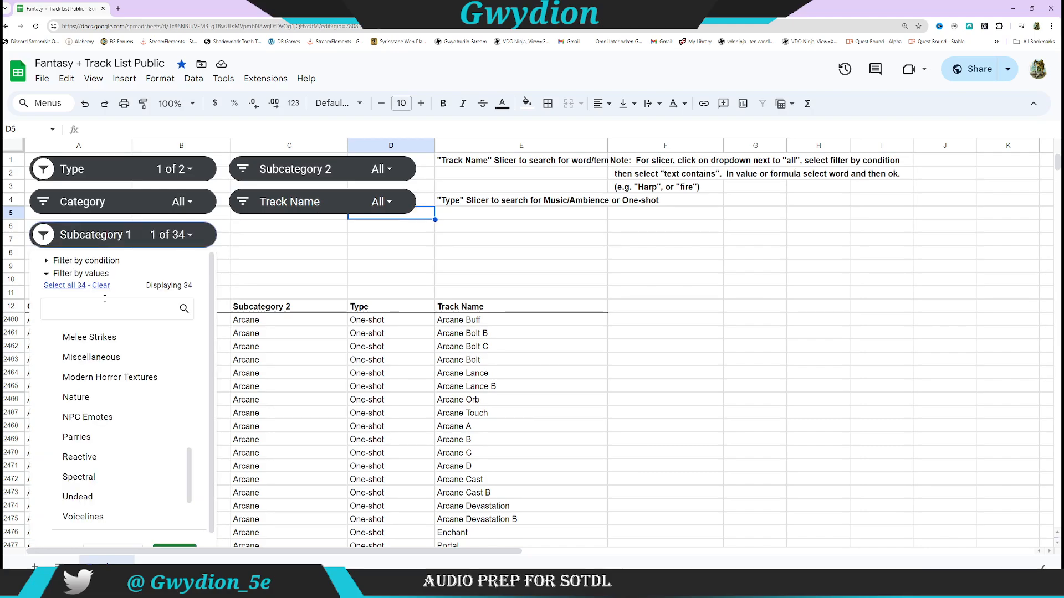
click(77, 287)
scroll(183, 548, down, 1)
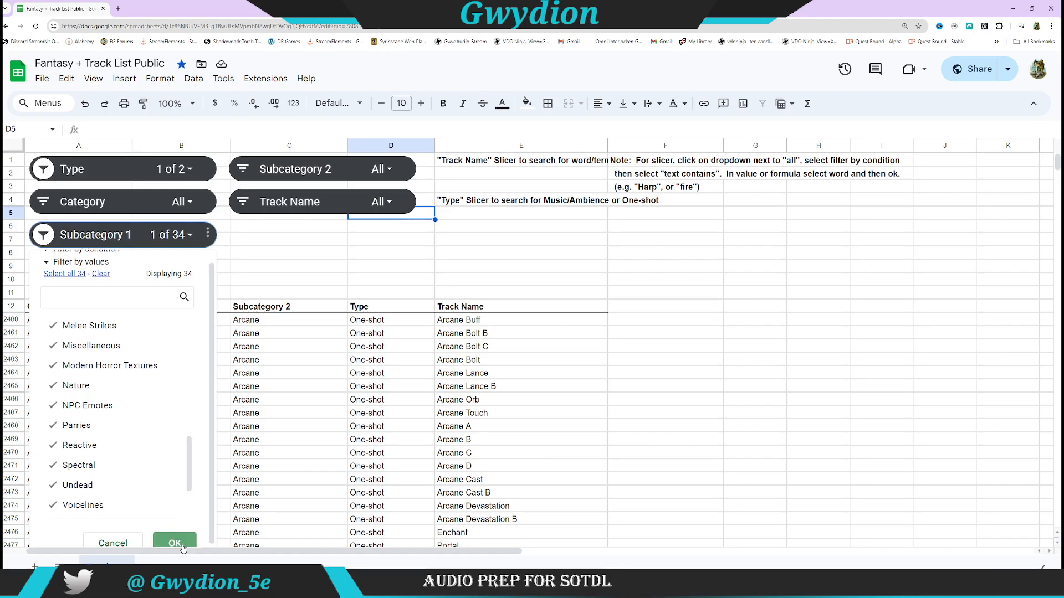
click(182, 546)
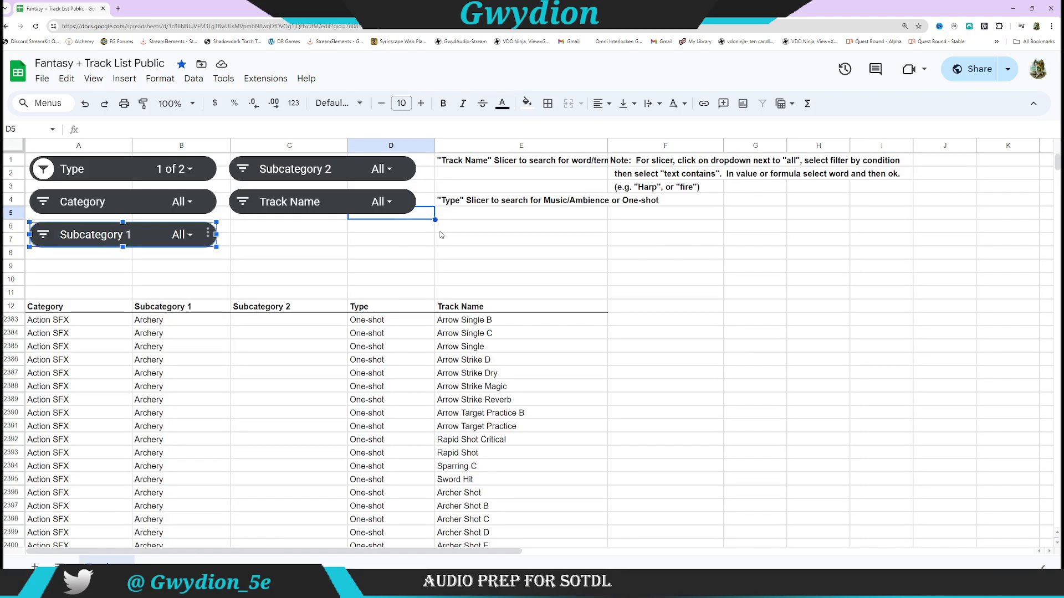
Step: Try to filter the Track Name slicer by the search text "dungeon"
click(390, 202)
click(323, 277)
text(d)
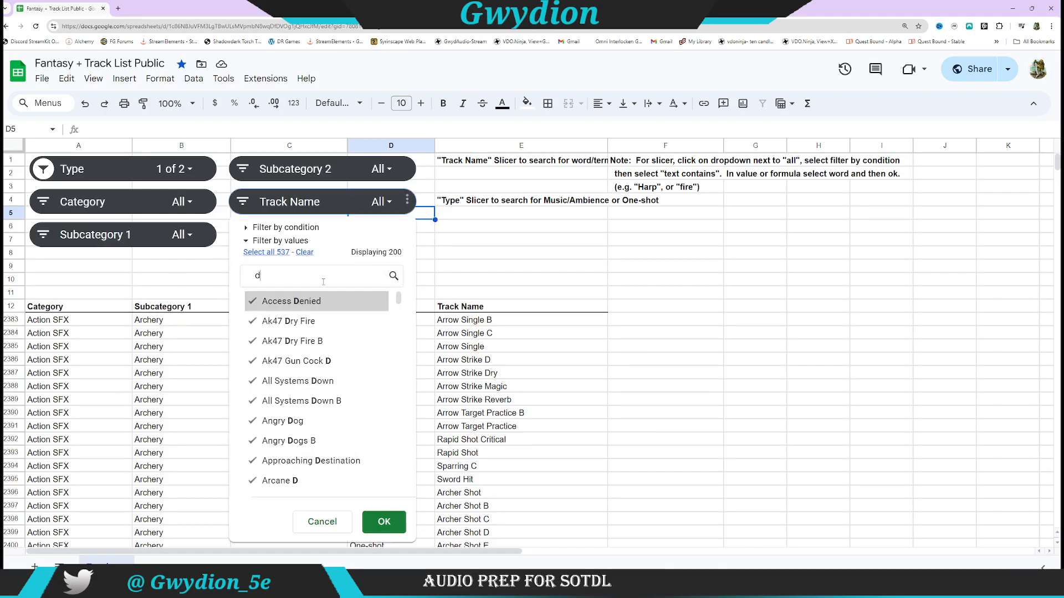
text(ungeon)
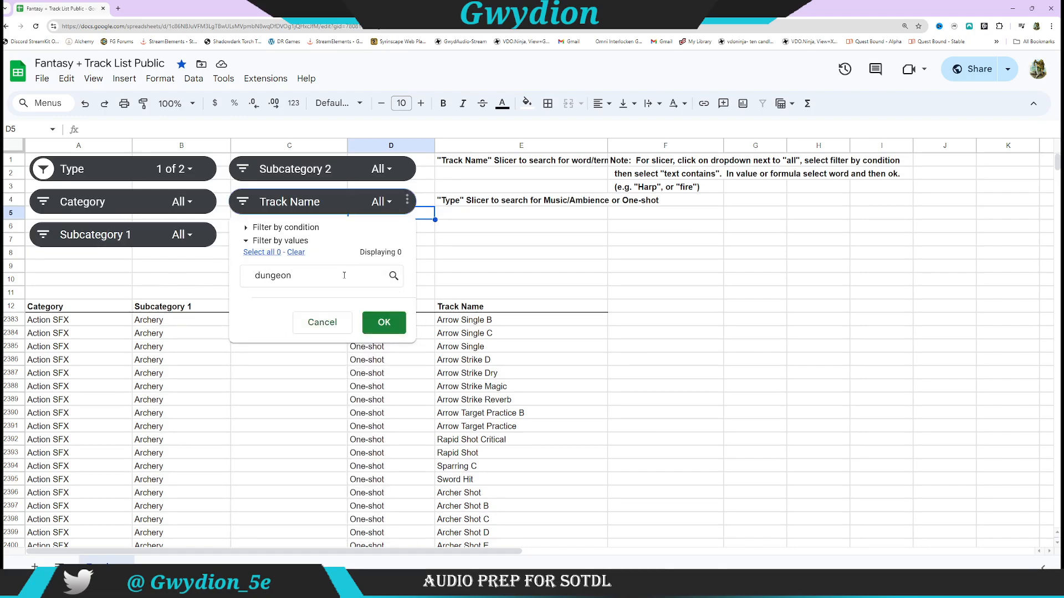
click(383, 323)
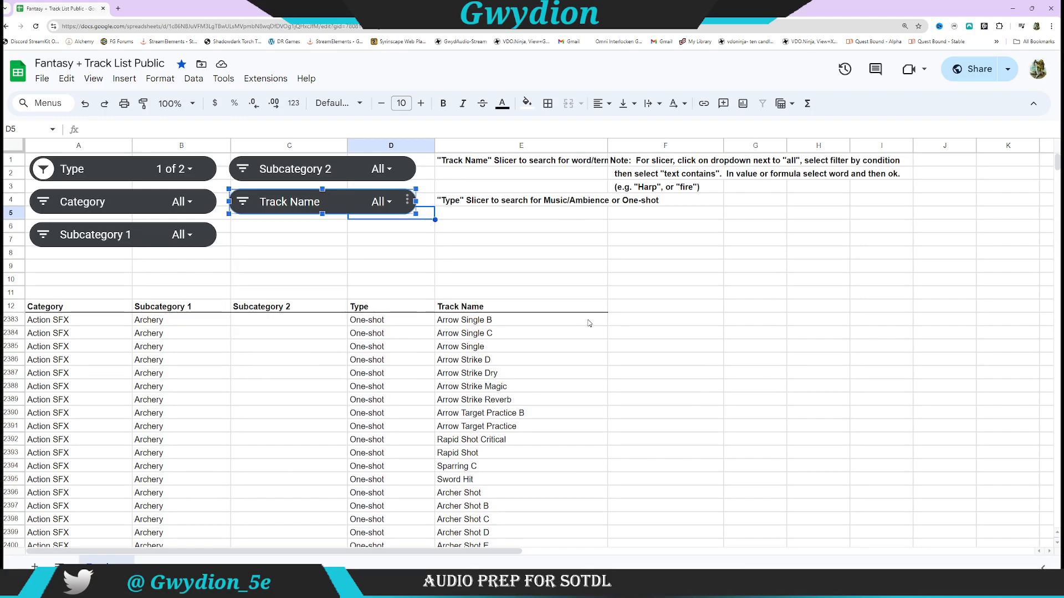
click(389, 202)
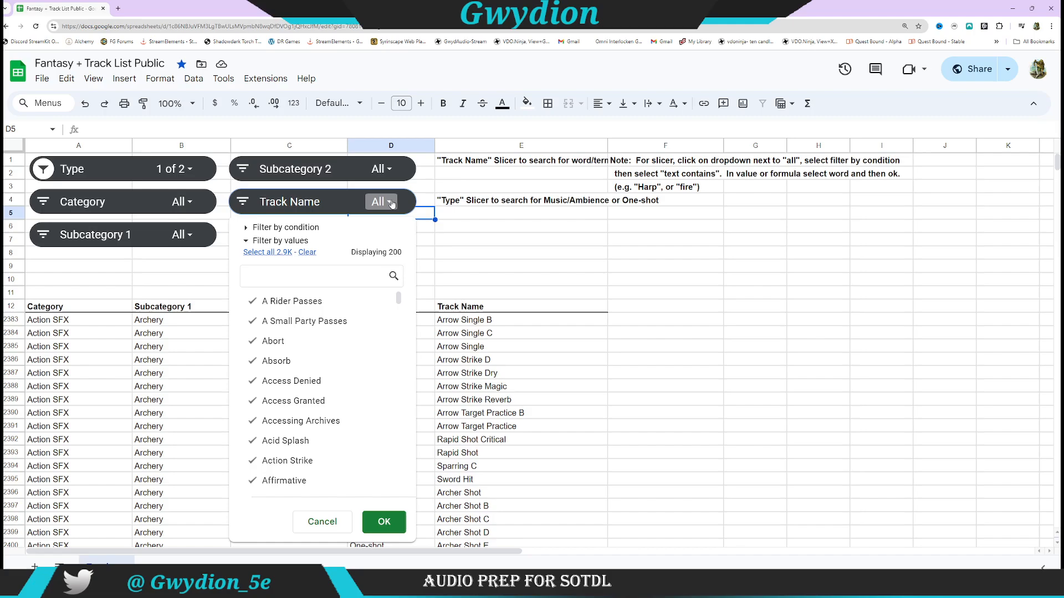
click(307, 253)
click(307, 280)
text(dungeon)
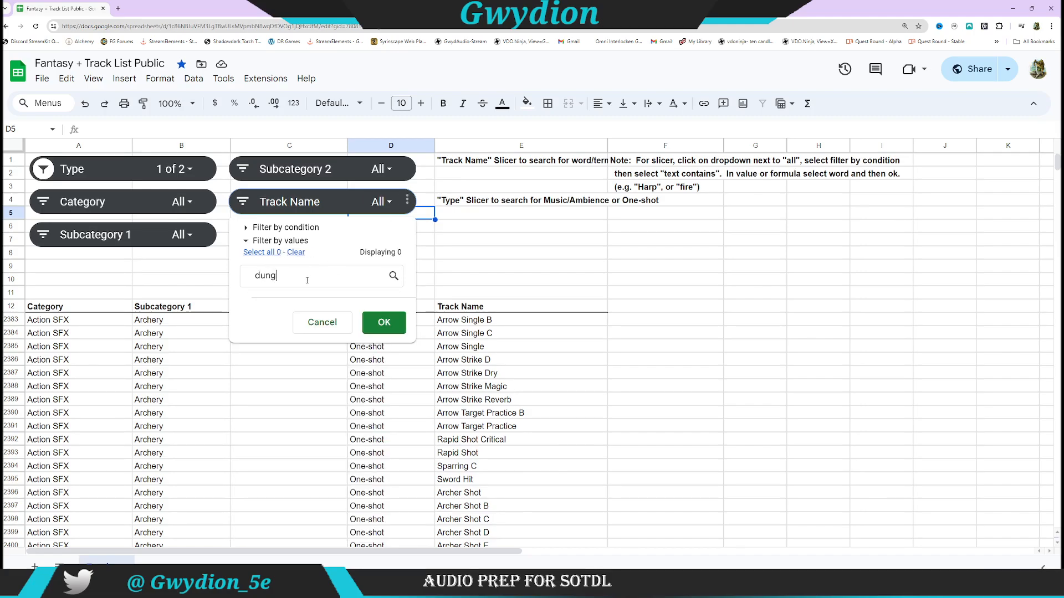
key(BackSpace)
key(BackSpace)
key(BackSpace)
key(BackSpace)
key(BackSpace)
key(BackSpace)
key(BackSpace)
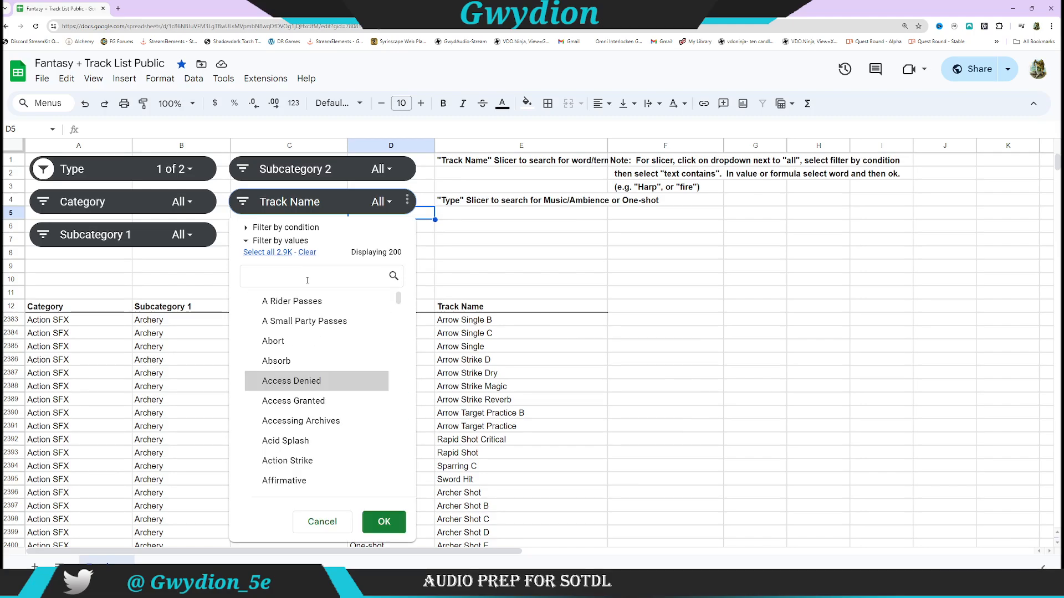
Step: Set the Type slicer to include only Music/Ambience, excluding One-shot
click(189, 169)
click(95, 289)
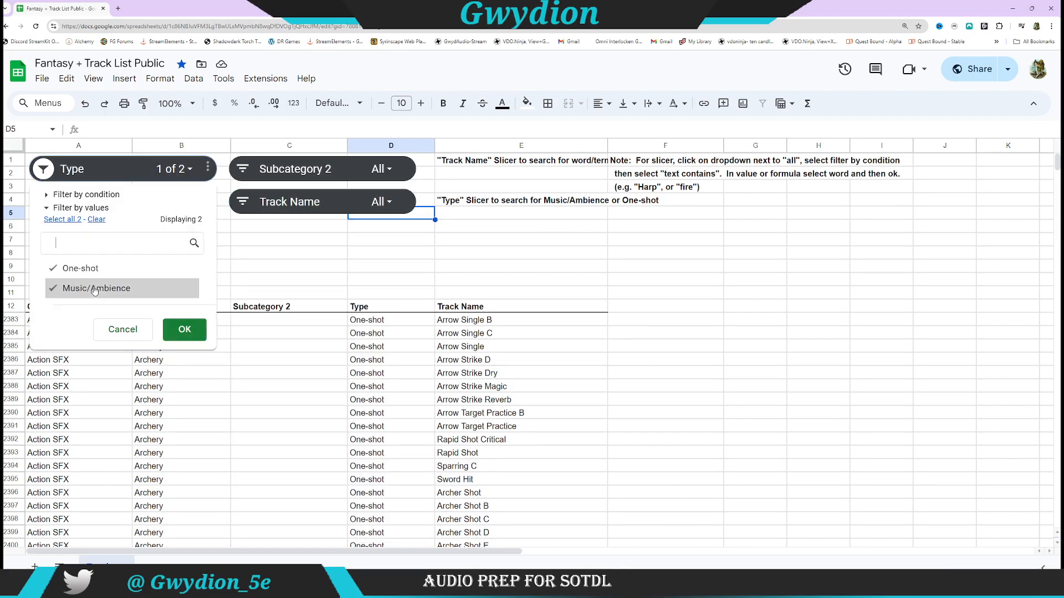
click(83, 269)
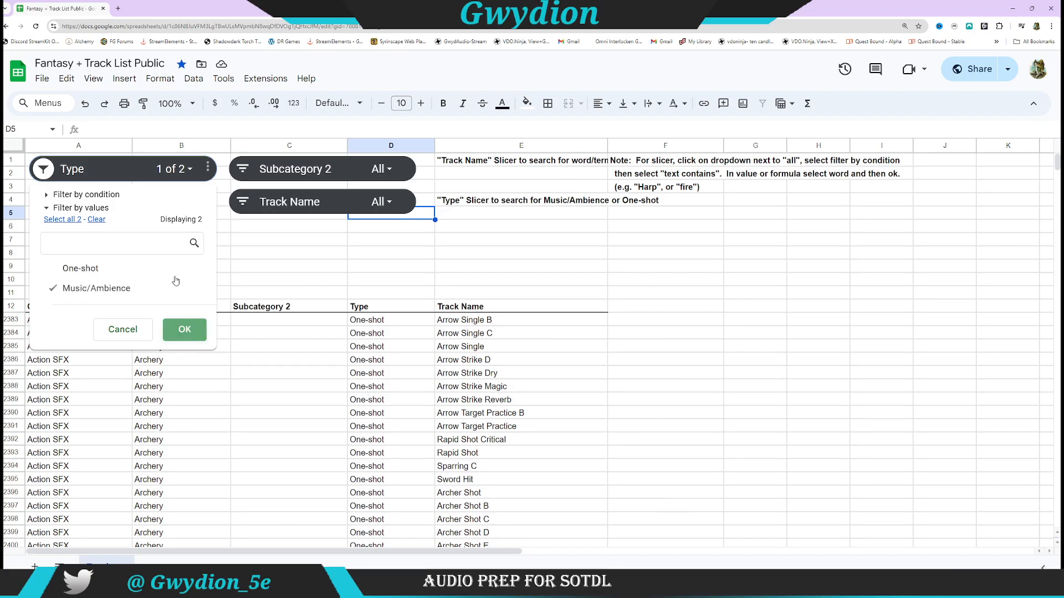
click(184, 329)
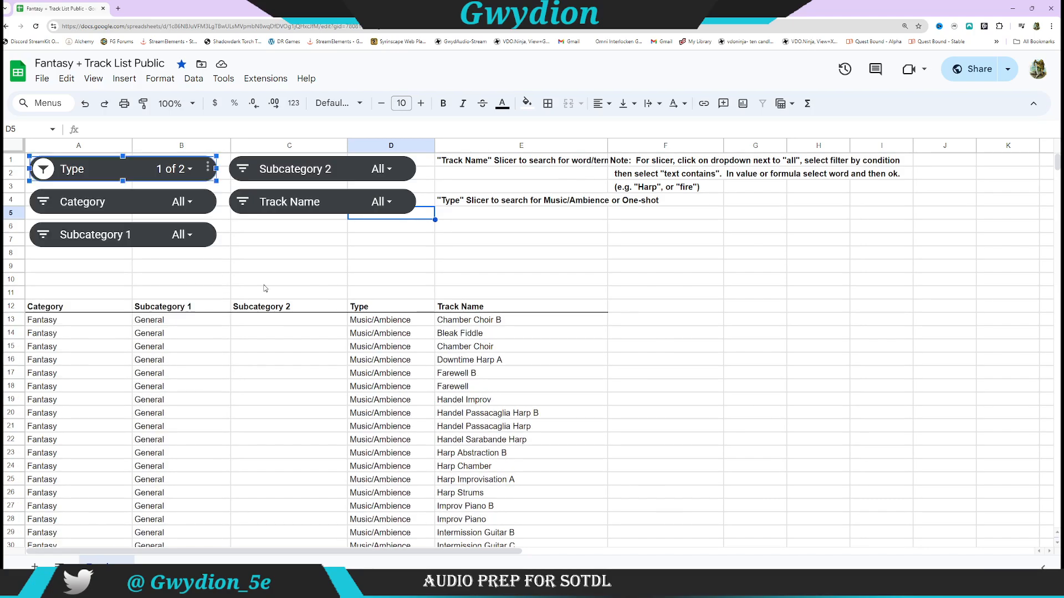
Step: Filter the Track Name slicer to only the values matching "dungeon" and review the categories of the listed tracks
click(382, 203)
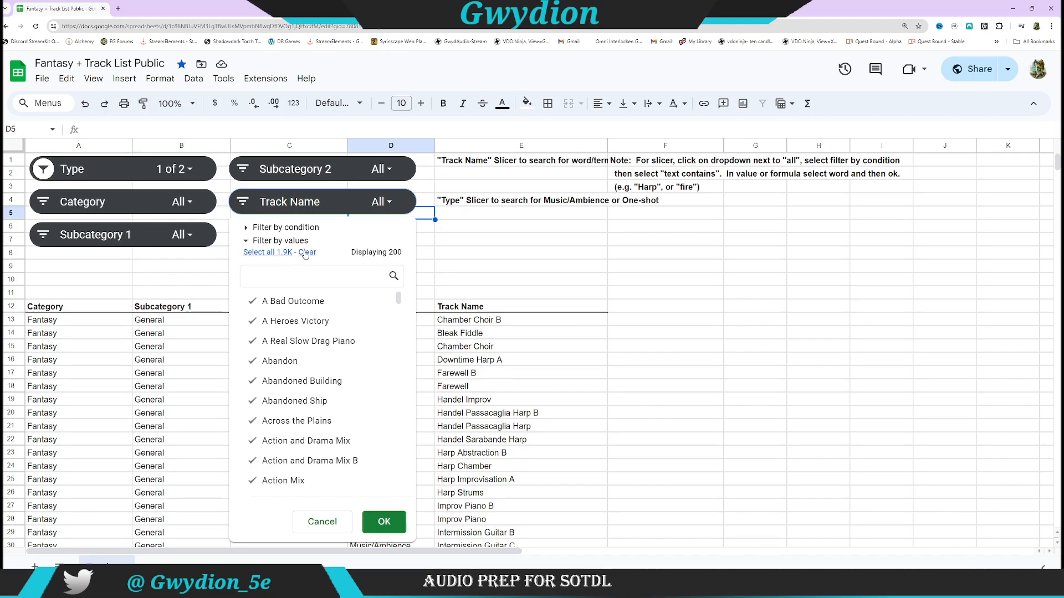
click(306, 253)
text(dungeon)
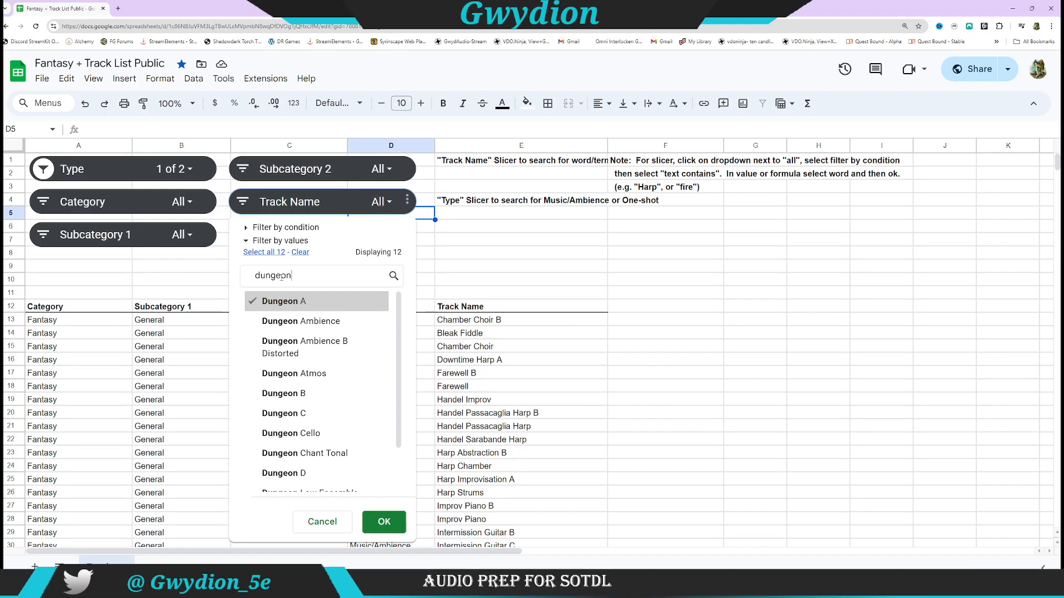
click(268, 243)
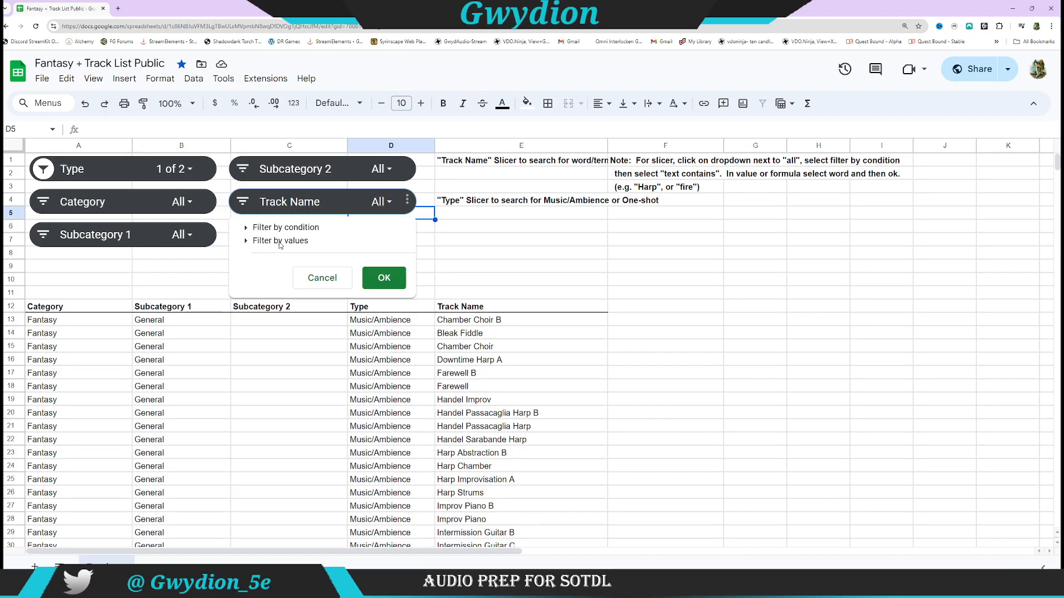
click(280, 240)
click(272, 253)
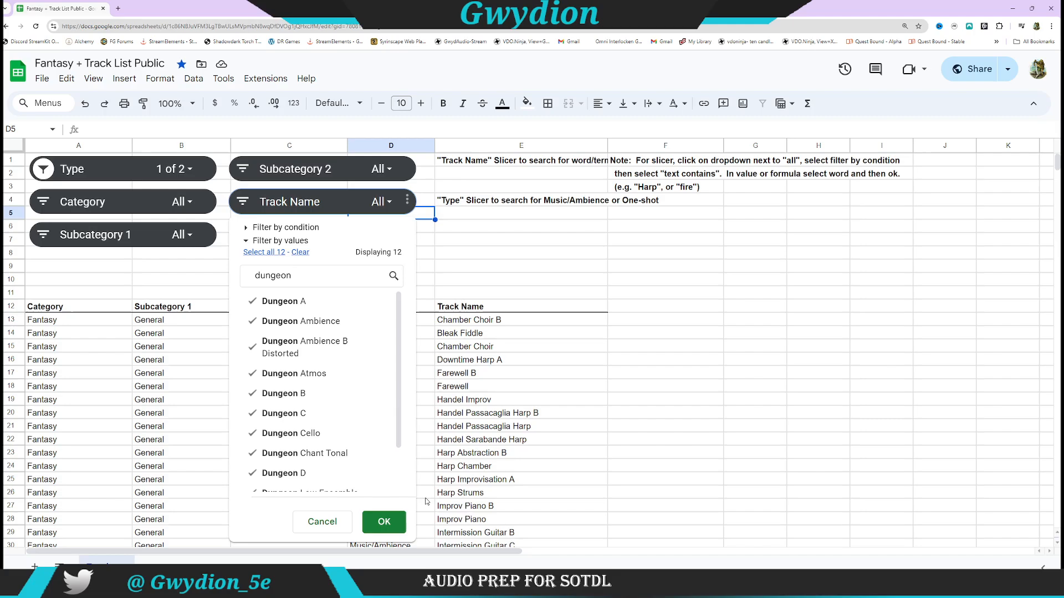
click(404, 524)
scroll(503, 370, down, 2)
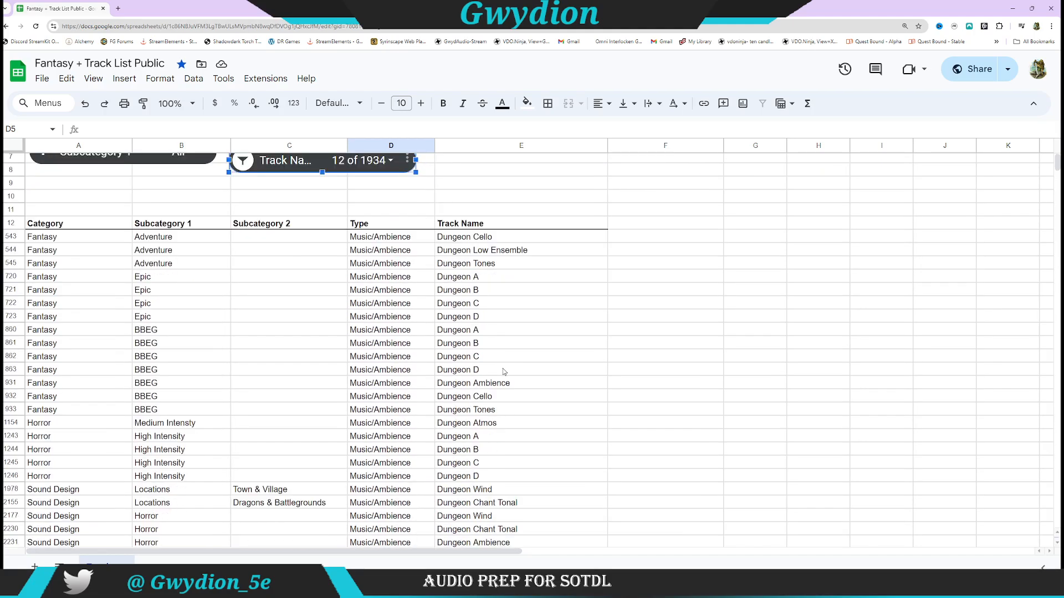
scroll(503, 368, down, 1)
scroll(503, 368, up, 2)
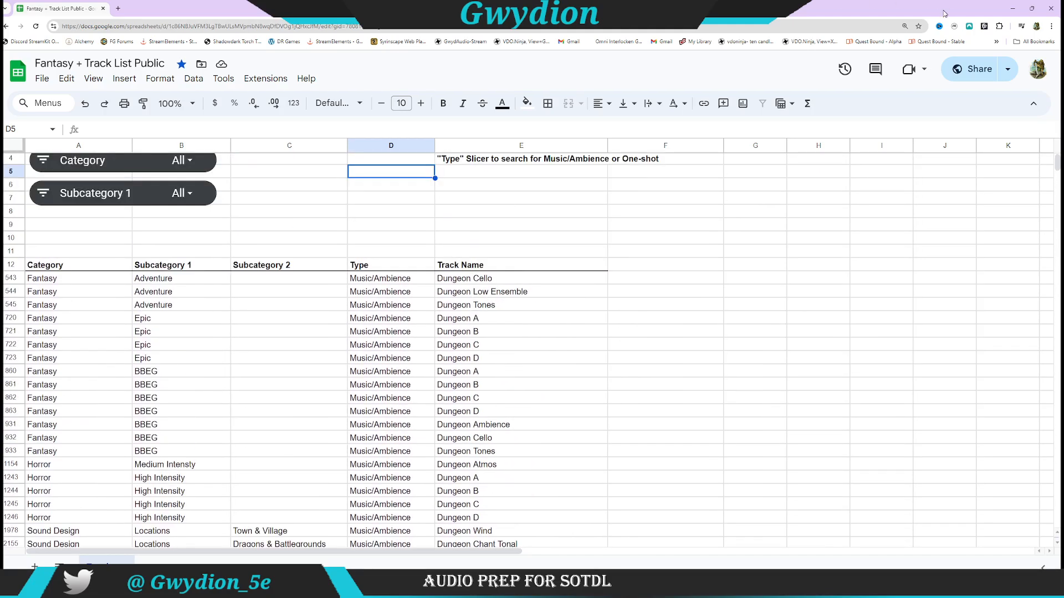
Step: Return to the Fantasy+ Sound Library, search for "dungeon" and preview Dungeon Cello, Dungeon Tones and Dungeon A
click(1012, 8)
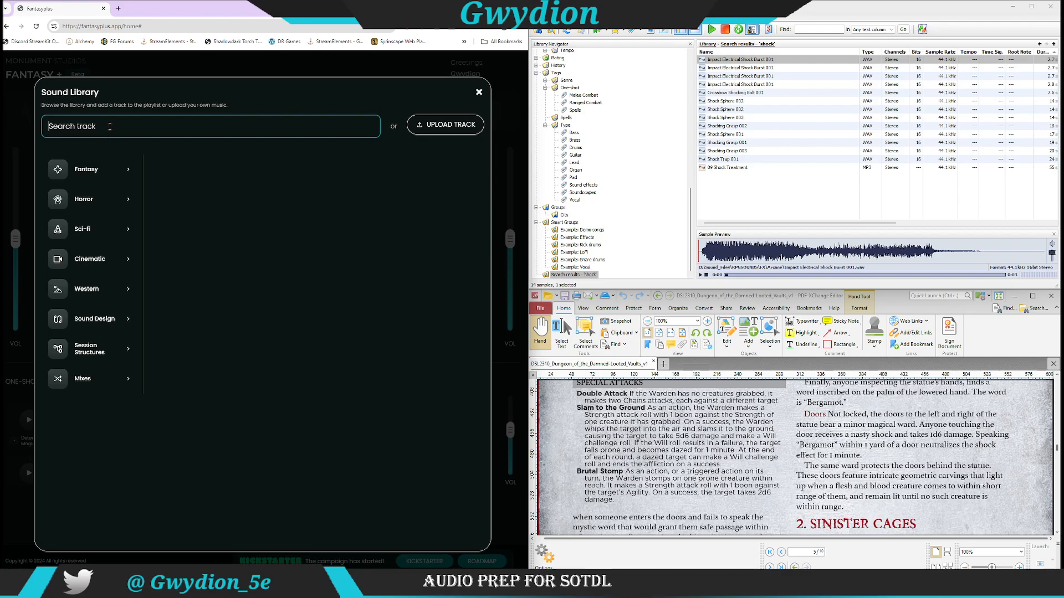
text(dungeon)
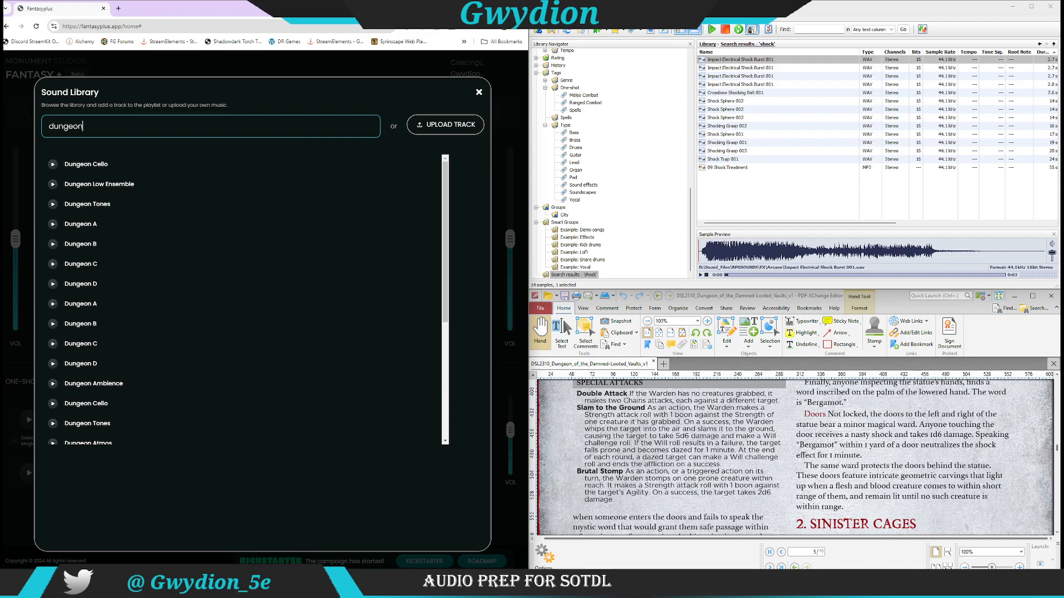
click(51, 167)
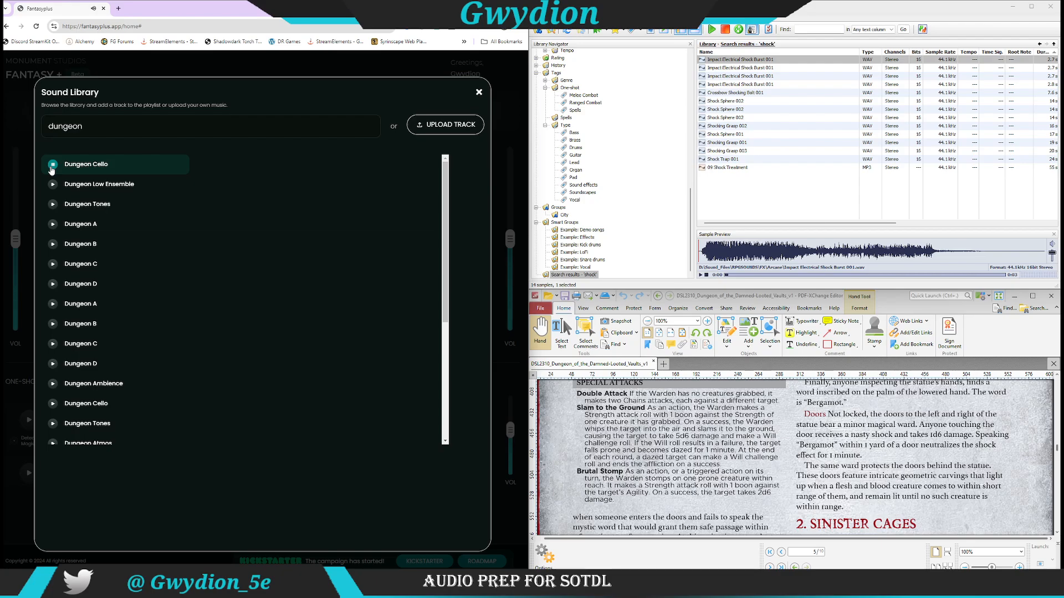
click(52, 167)
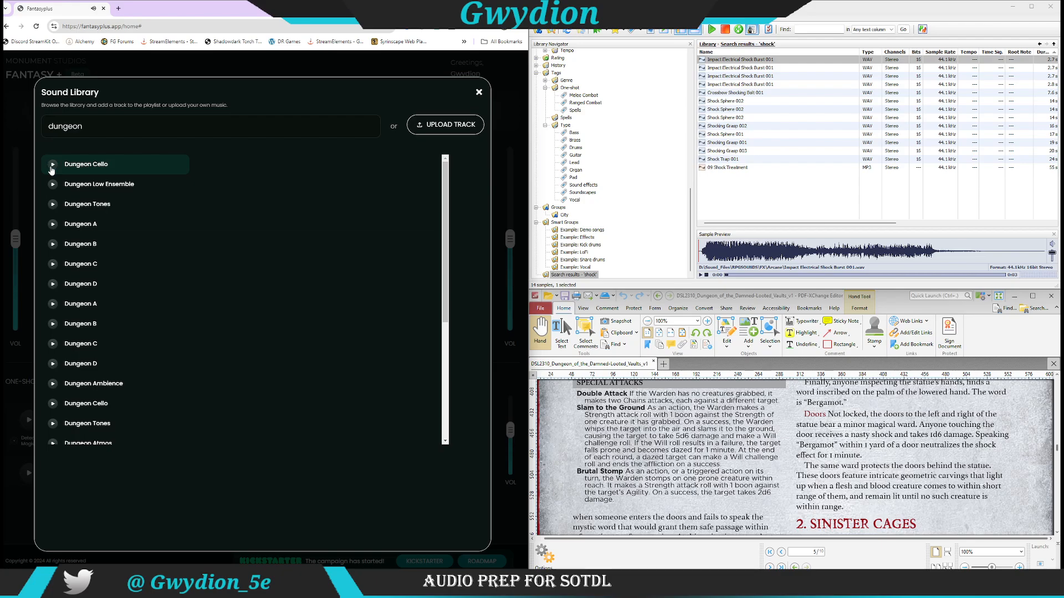
click(53, 206)
click(53, 208)
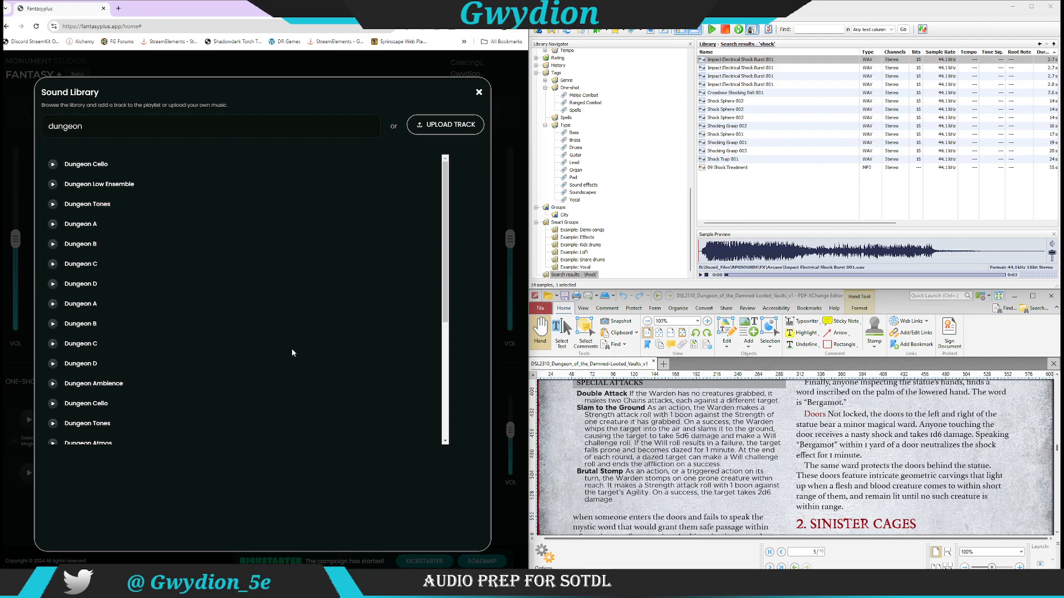
mouse_move(446, 319)
mouse_down()
mouse_move(429, 445)
mouse_move(453, 302)
mouse_up()
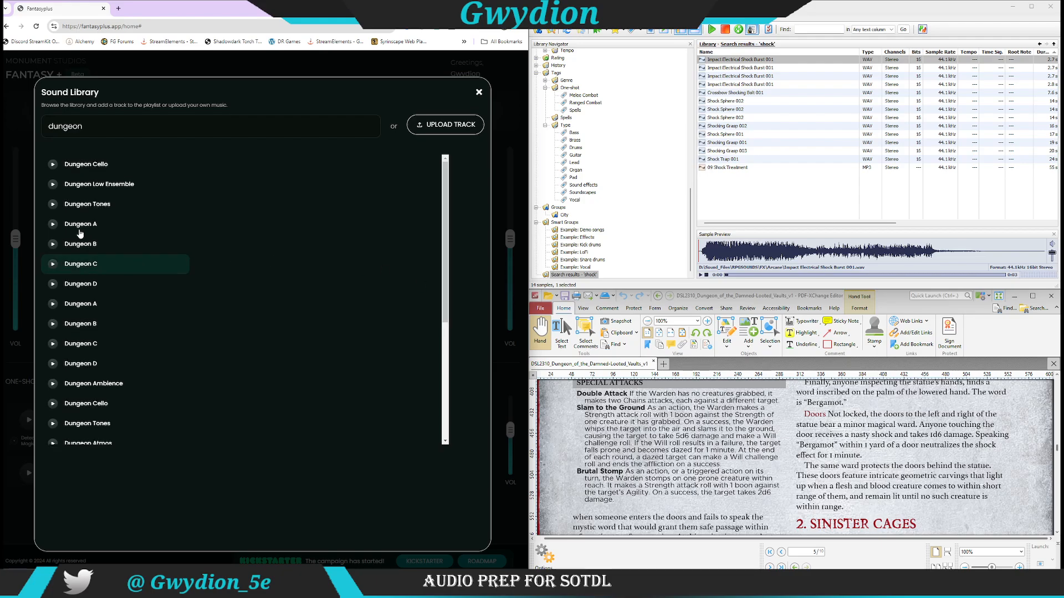
click(52, 223)
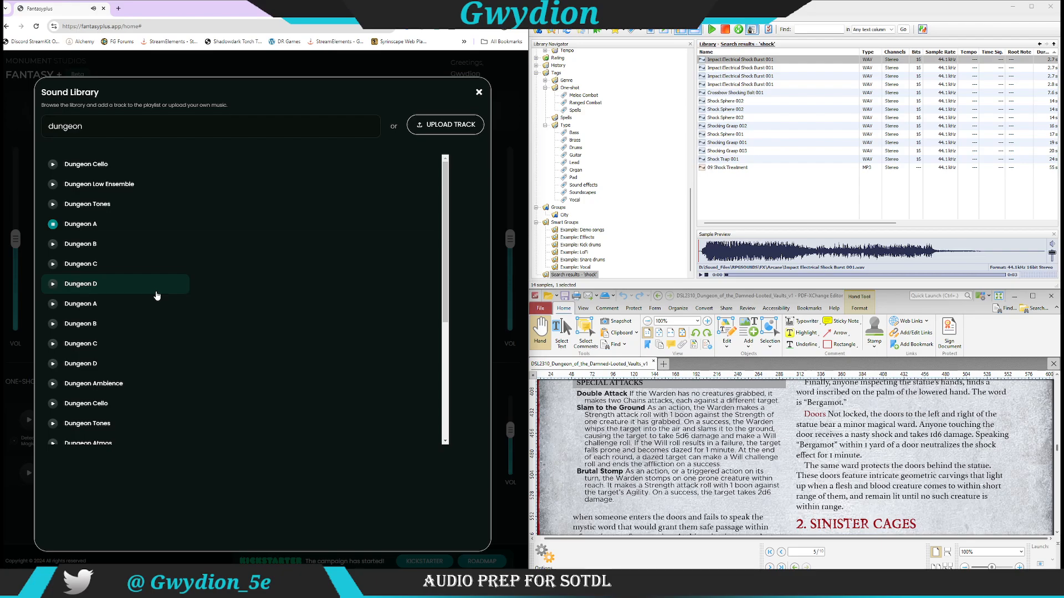
click(54, 226)
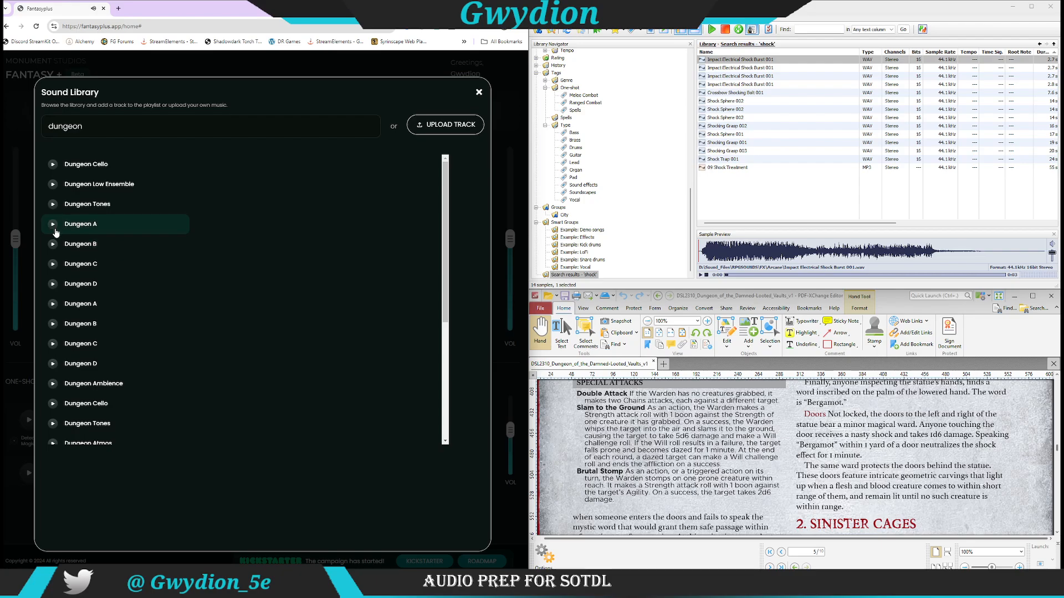
Step: Add Dungeon Cello to the first music track slot and save the playlist under its existing name
click(90, 166)
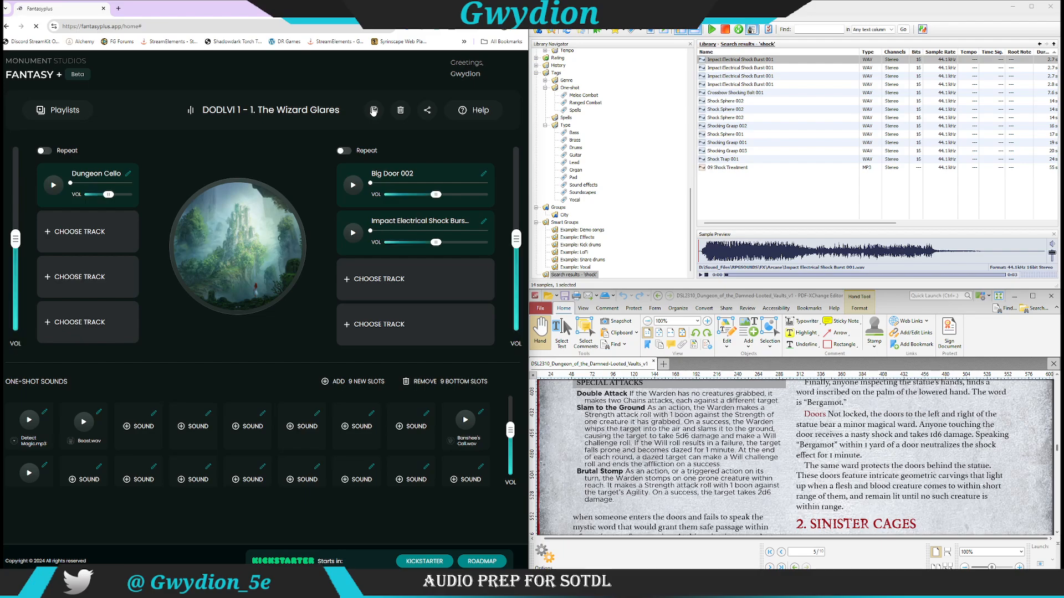
click(373, 110)
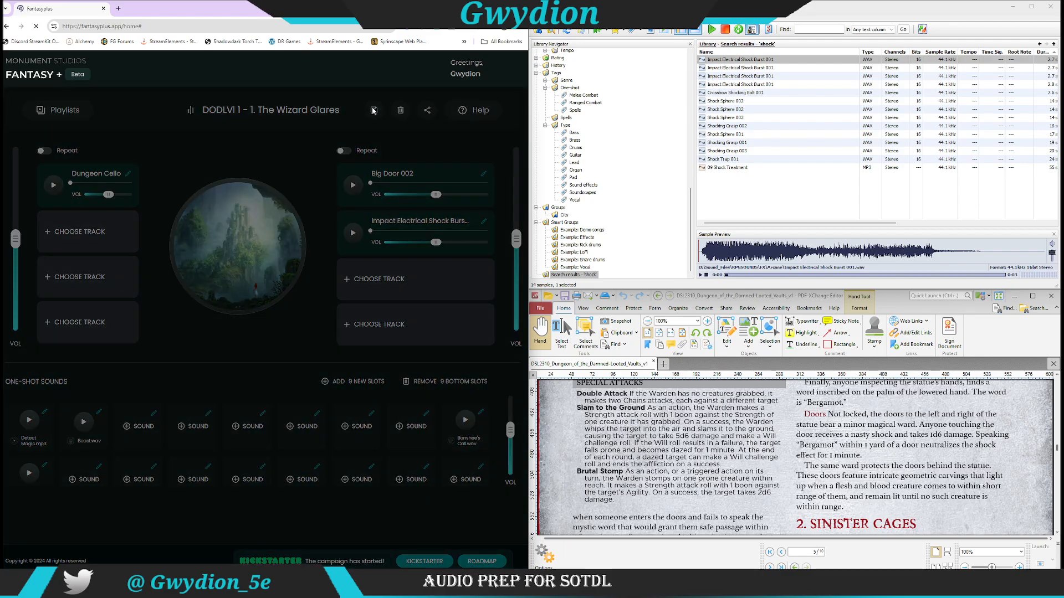
click(374, 111)
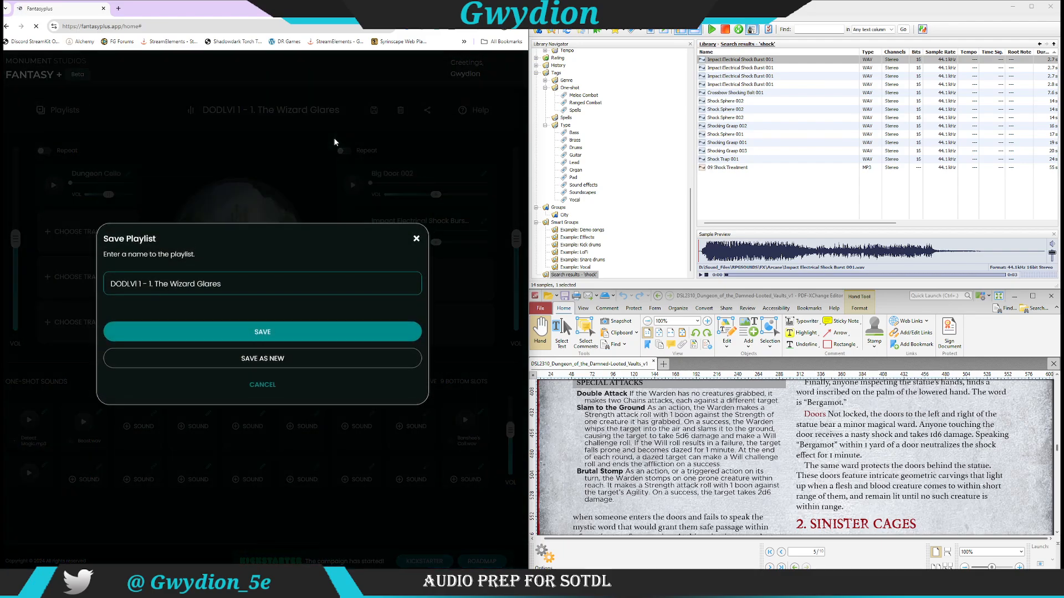
click(264, 331)
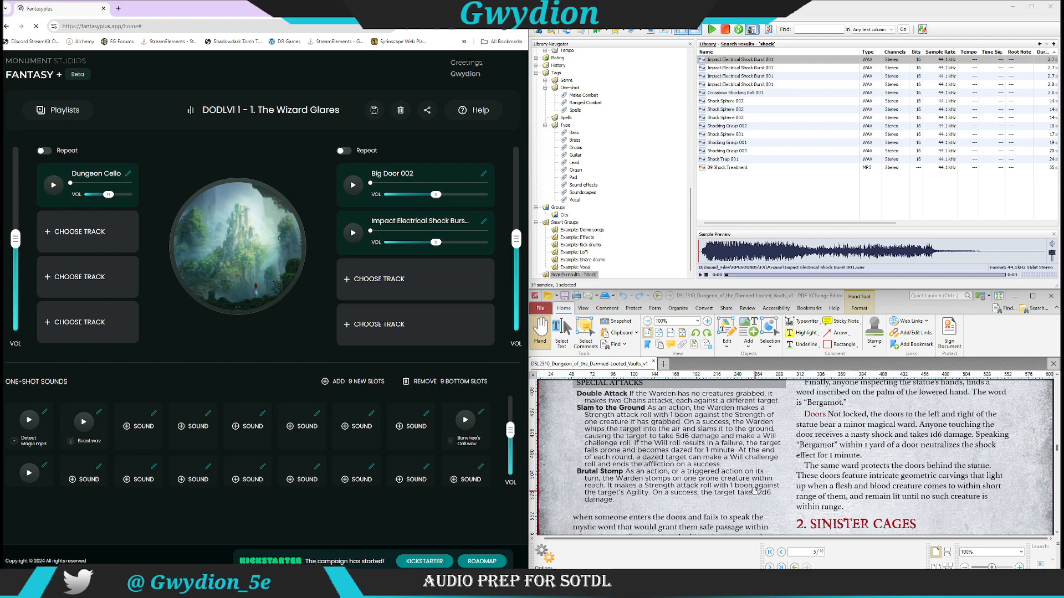
Step: Bring up the Sinister Cages section in the adventure PDF and start a new blank default session in Fantasy+
scroll(754, 488, down, 3)
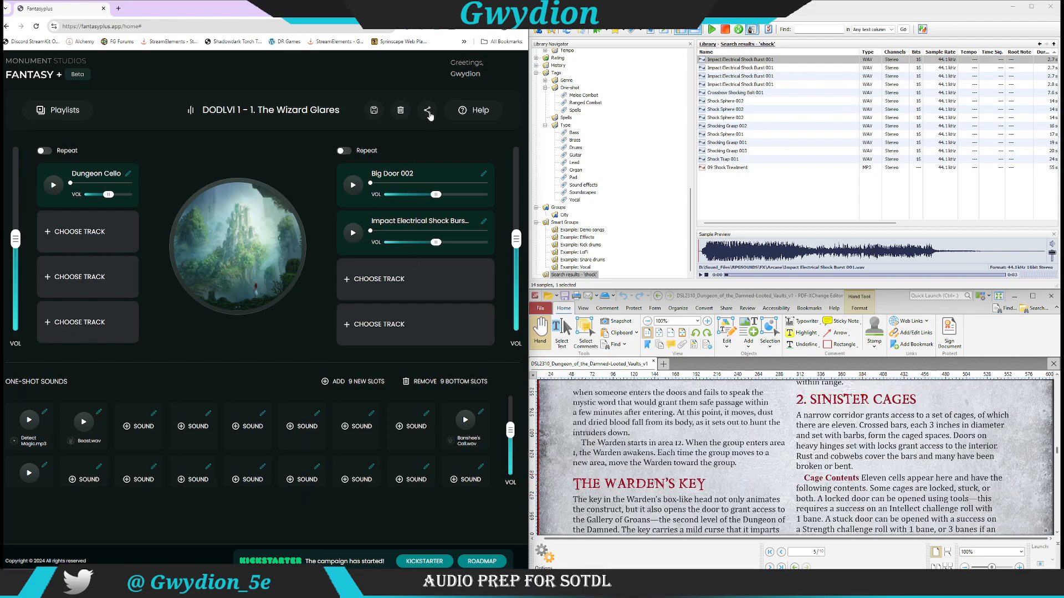
click(467, 75)
click(448, 109)
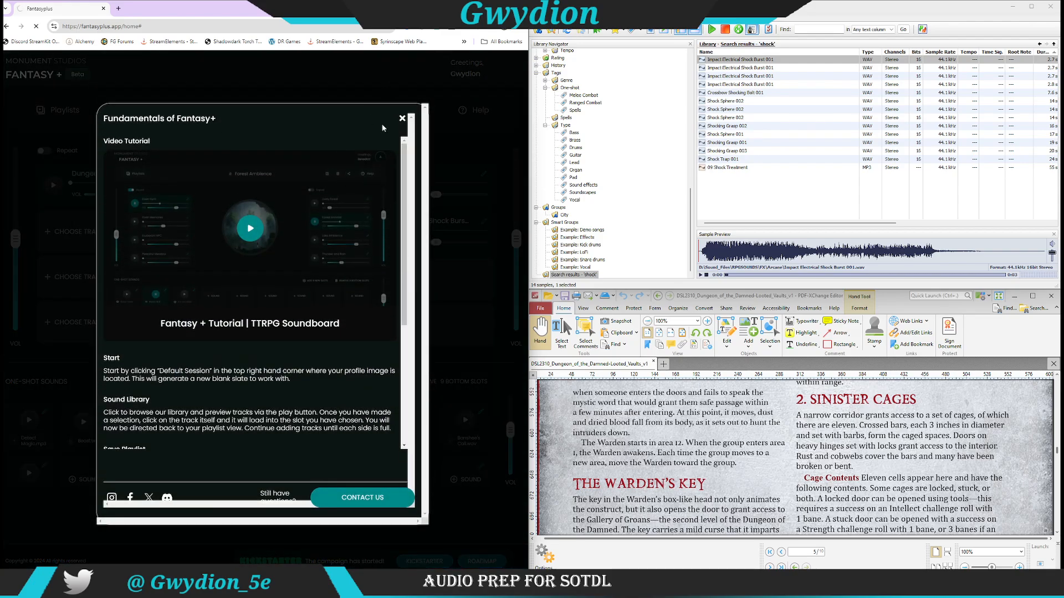
click(402, 120)
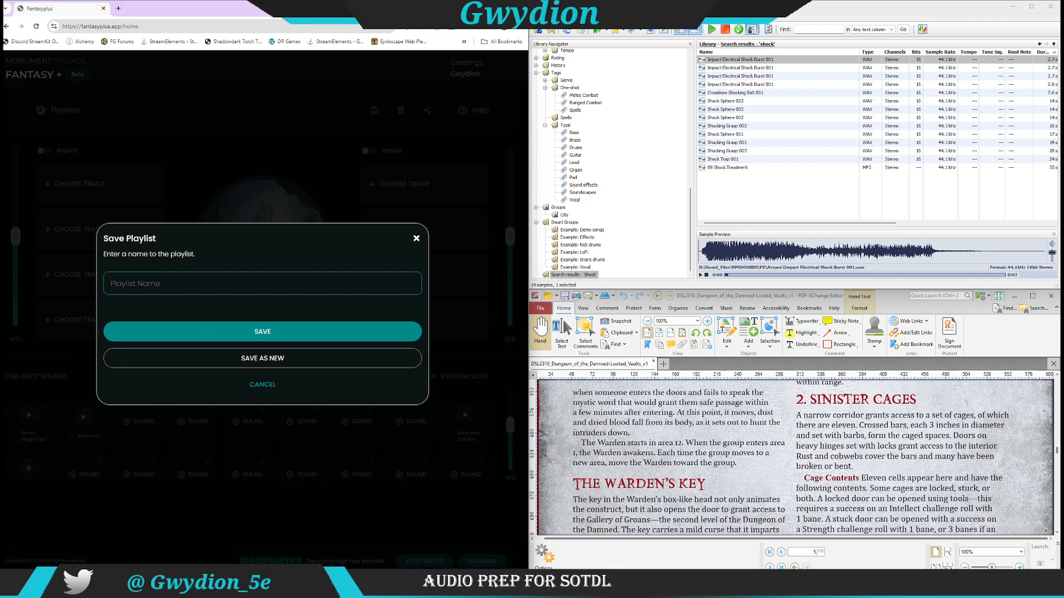
Step: Save the blank session as a playlist named "DODLvl 1 - 2. Sinister Cages"
click(232, 288)
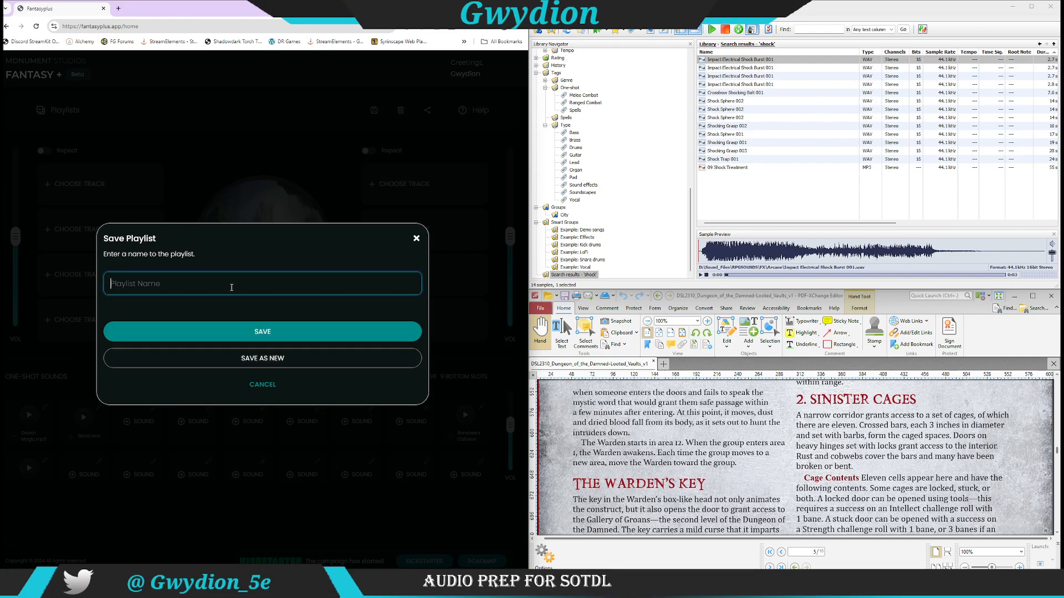
key(Caps_Lock)
text(D)
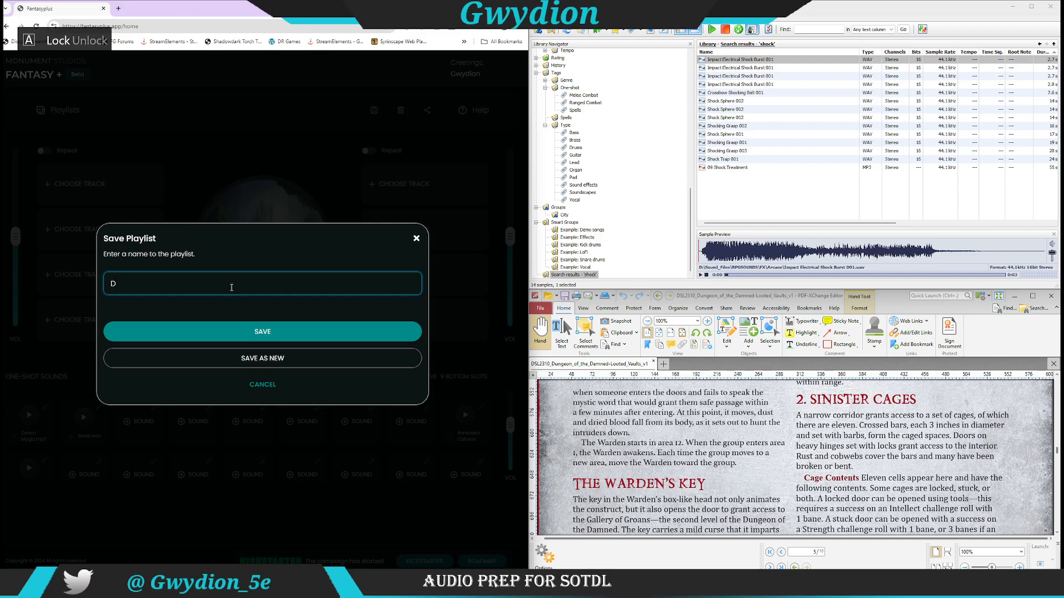
text(OD)
key(Caps_Lock)
text(Lvl 1)
text(-)
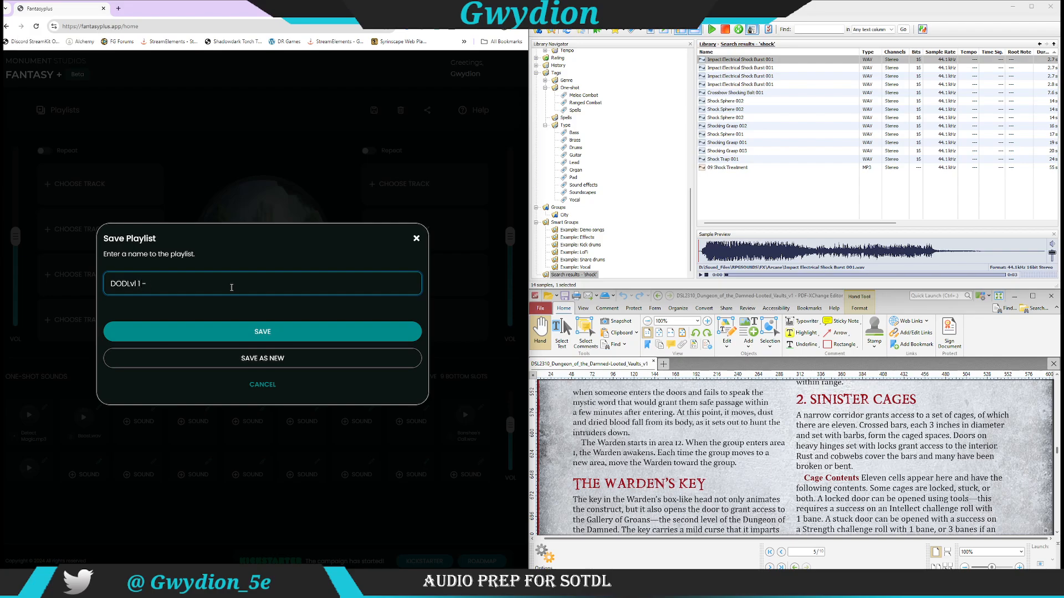
text( 2. Sinister Cages)
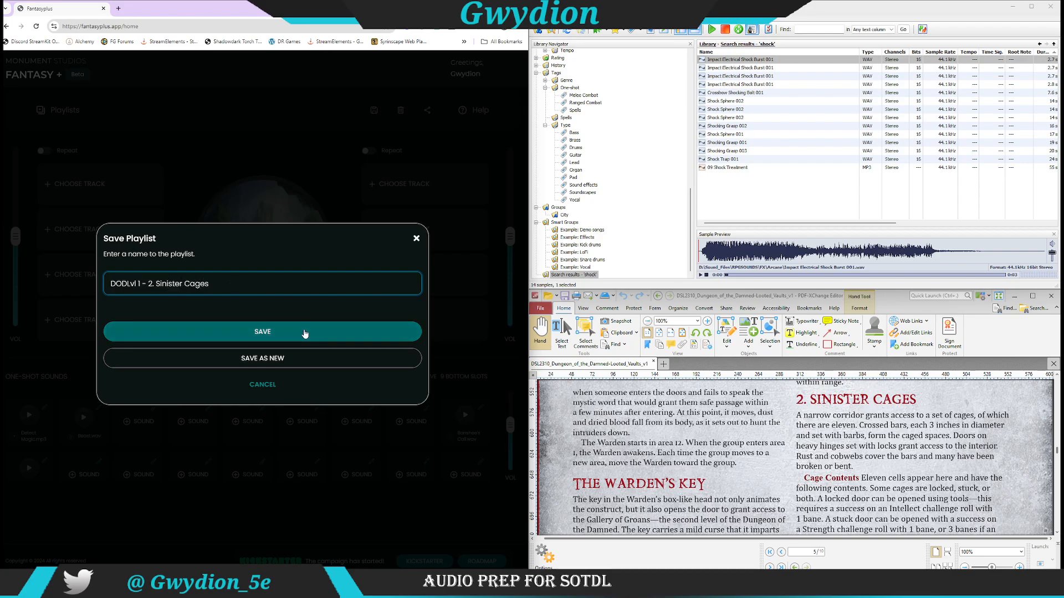
click(303, 332)
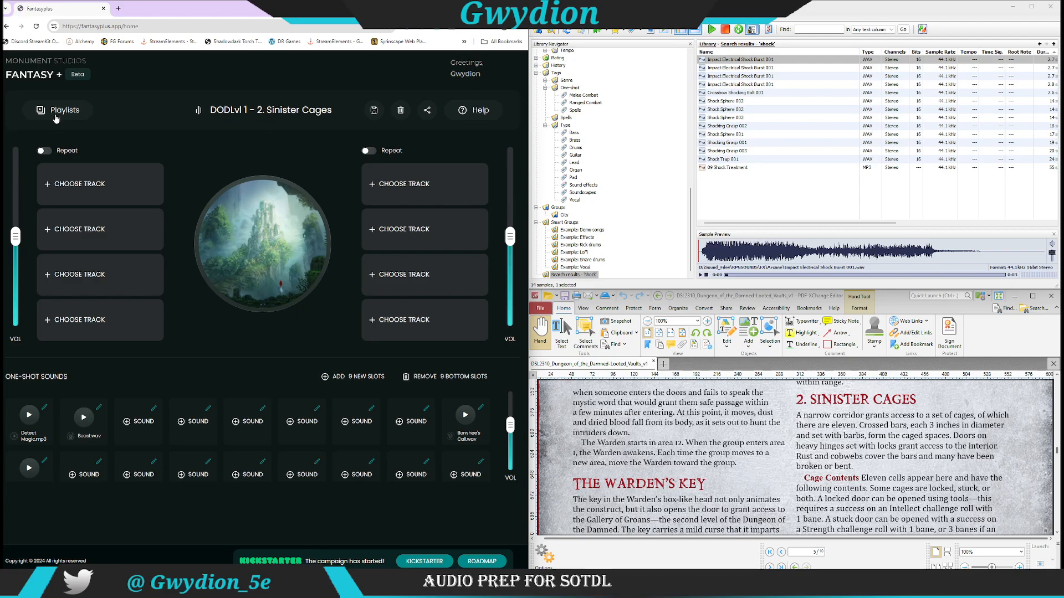
Step: Check the user playlists in the Playlists Library and load The Wizard Glares playlist
click(62, 111)
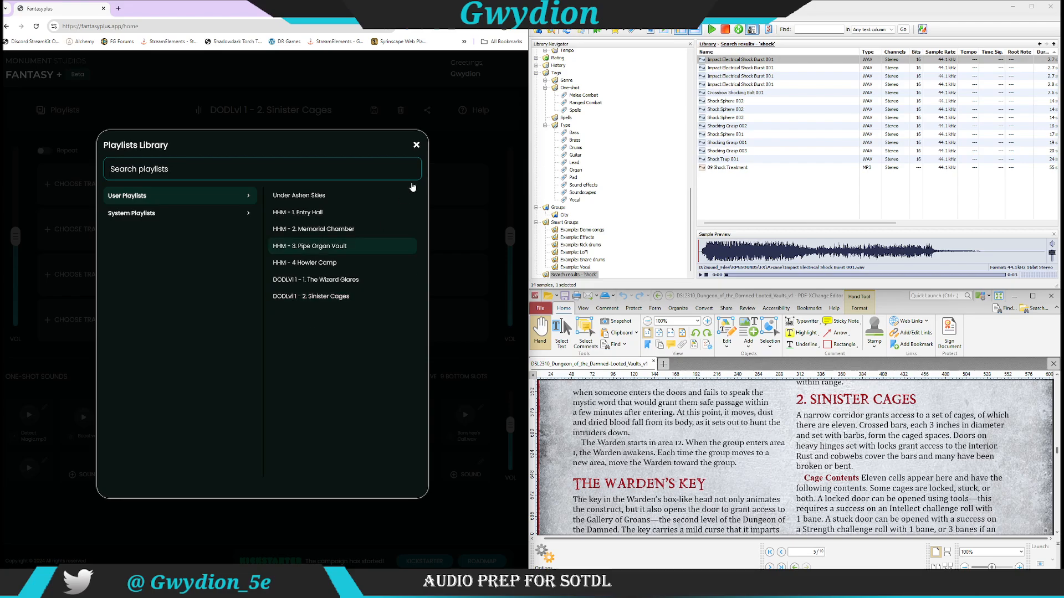
click(417, 145)
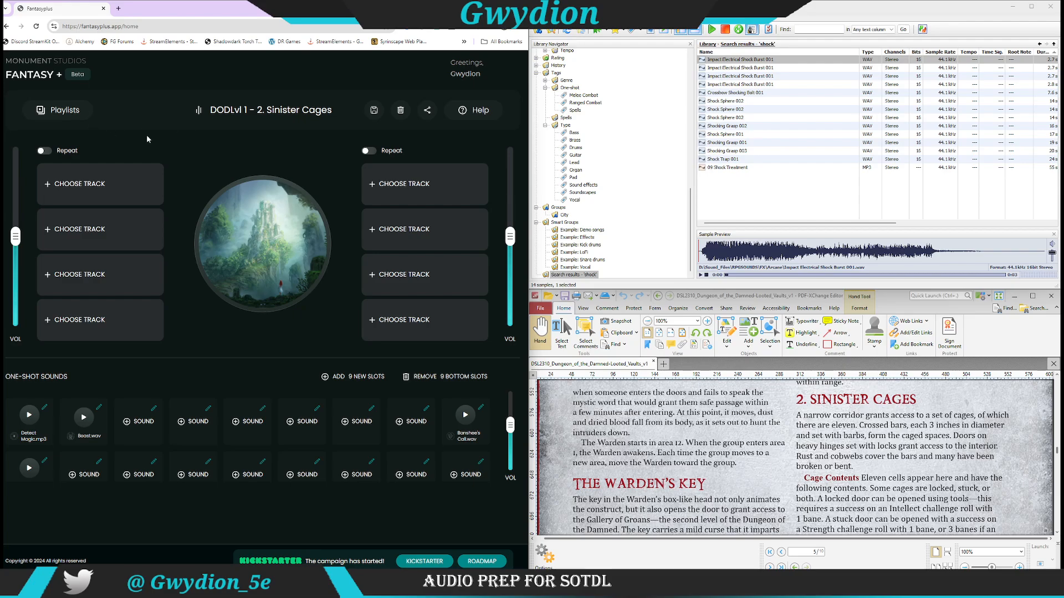
click(55, 111)
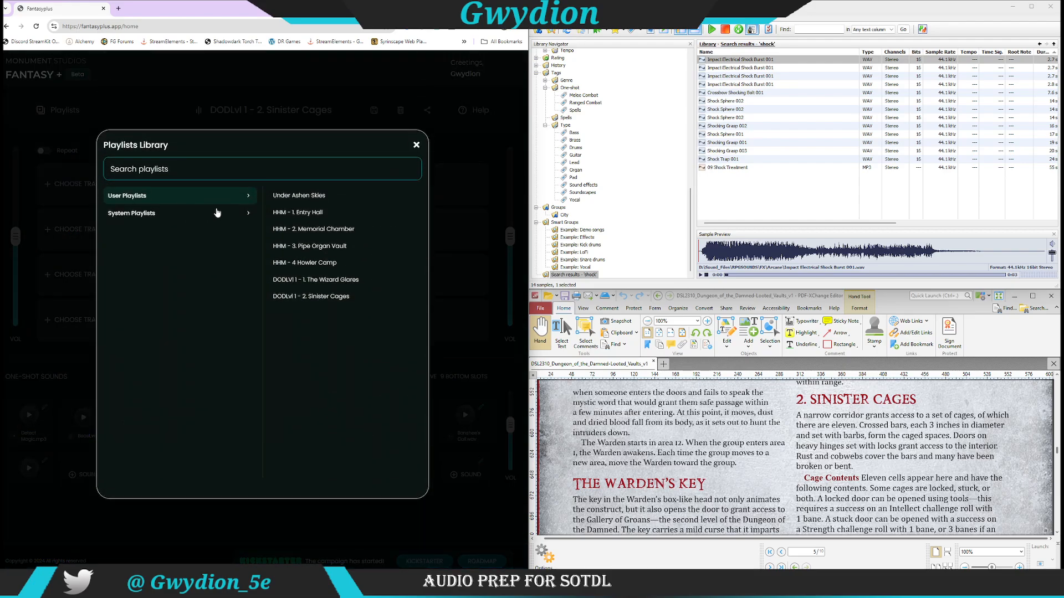
click(297, 279)
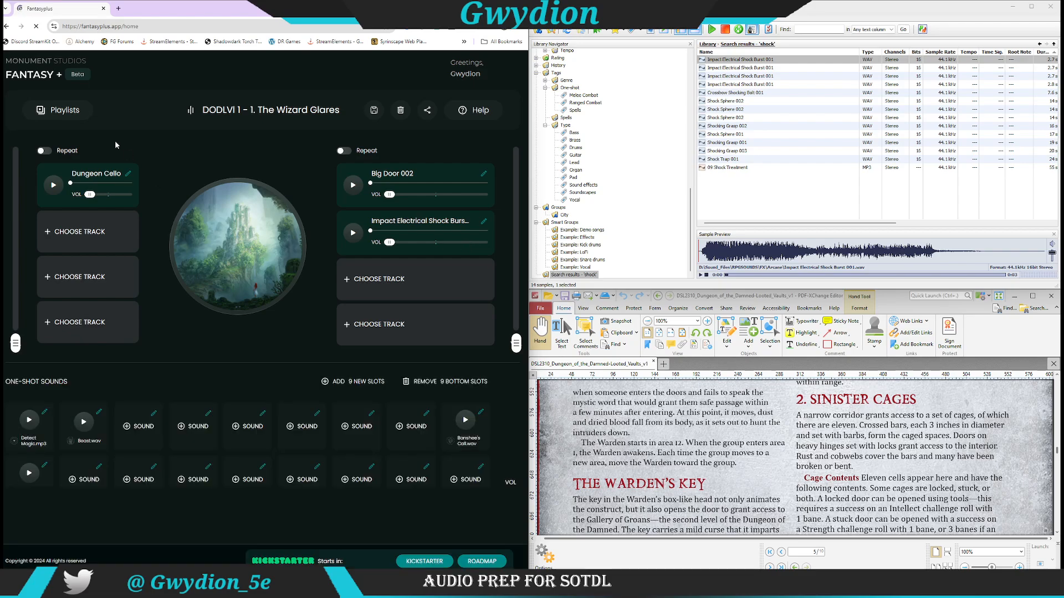
Step: Turn on Repeat for the Dungeon Cello music tracks, test the electrical shock track, and save the playlist under its existing name
click(44, 151)
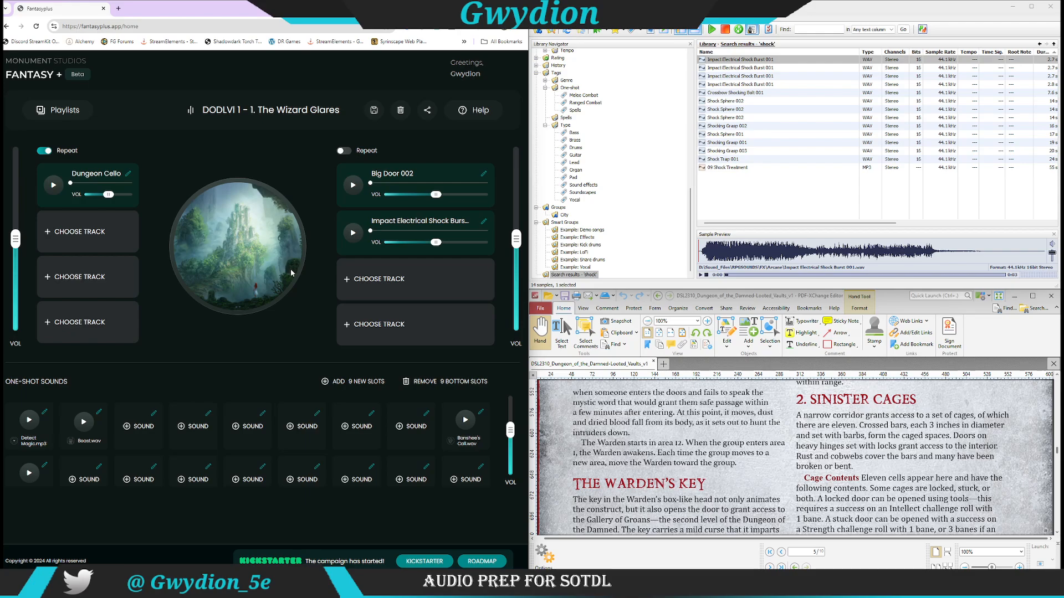
click(352, 233)
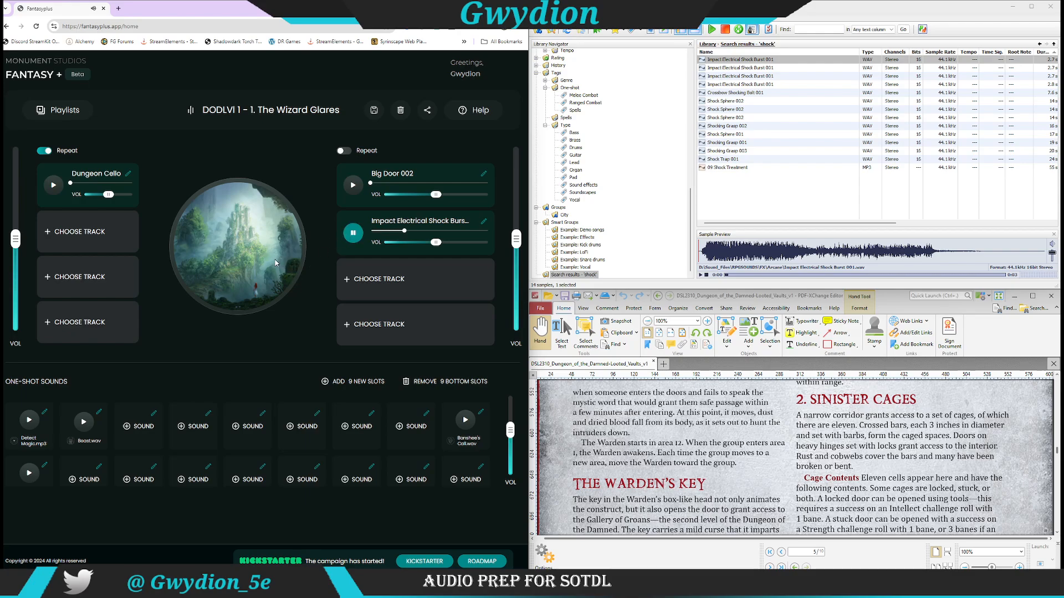
click(375, 113)
click(306, 331)
Step: In the local sample library, open 01 Realm Music within Monument studios' Fantasy Complete IV MP3 and preview Traveler Guitars
scroll(551, 86, up, 15)
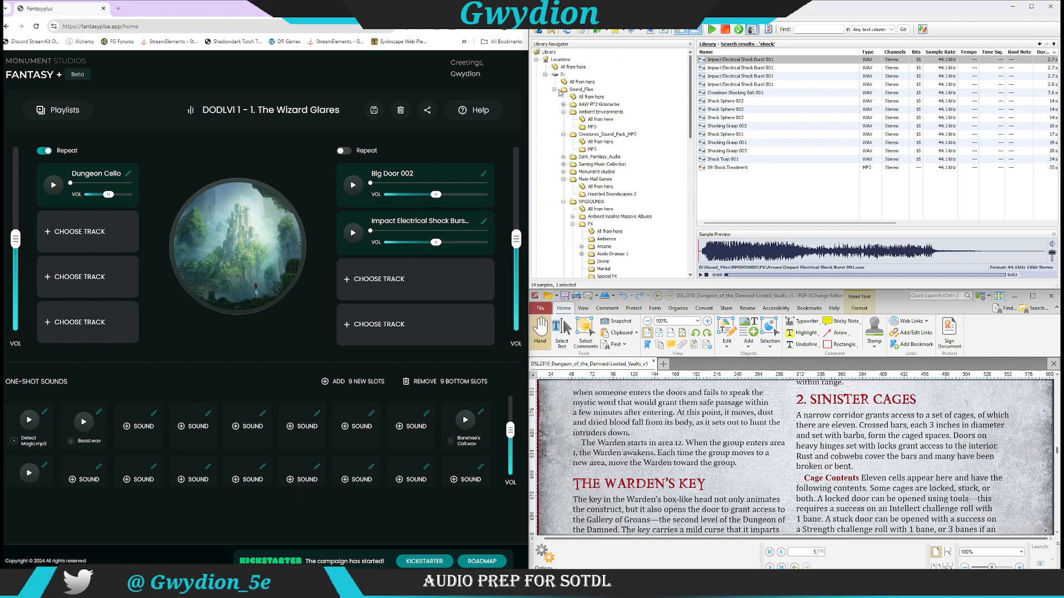
click(563, 172)
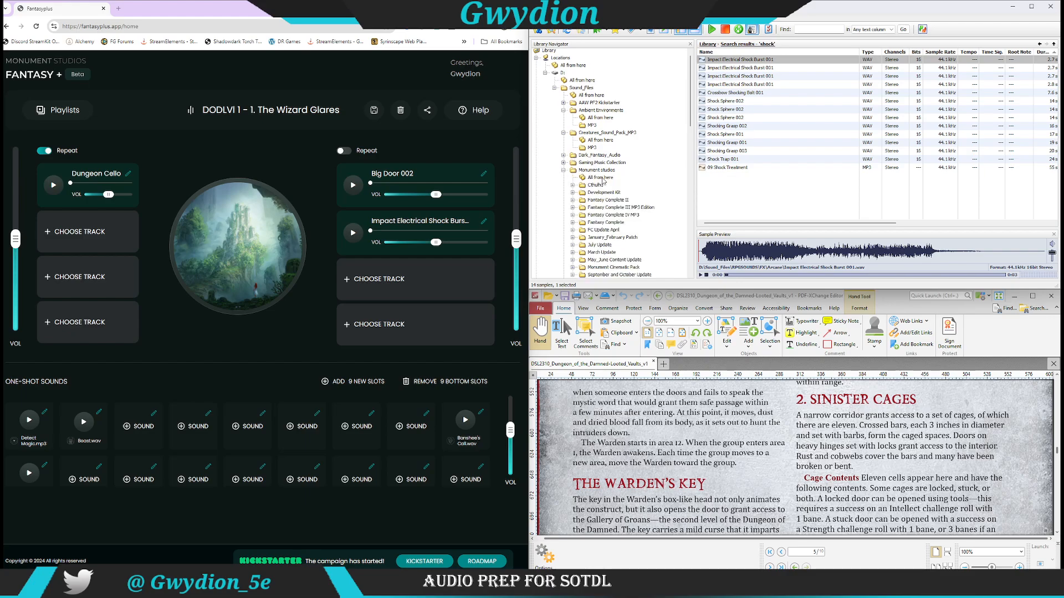
scroll(602, 180, down, 2)
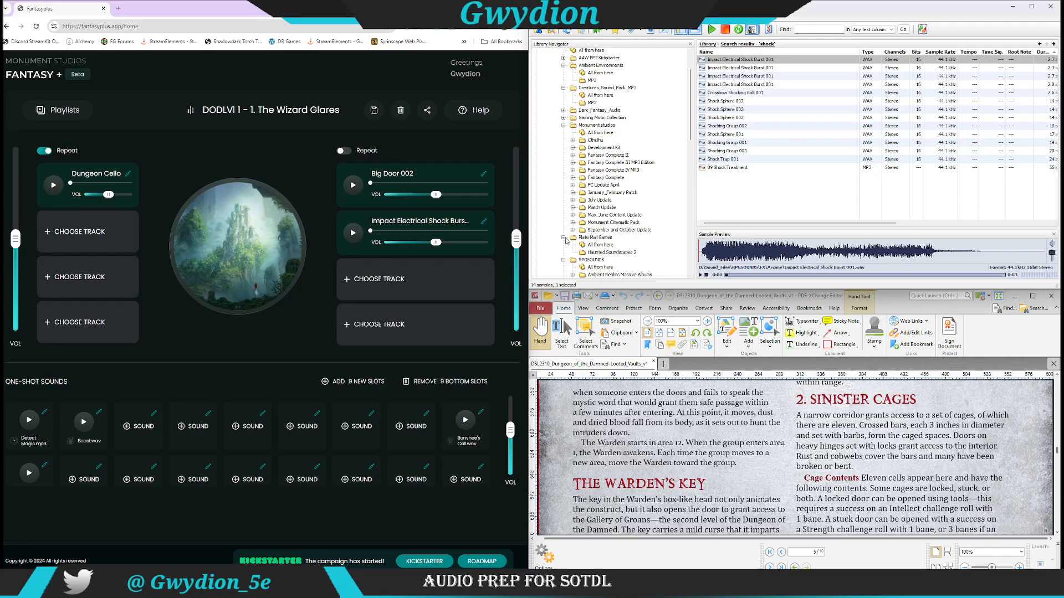
click(573, 171)
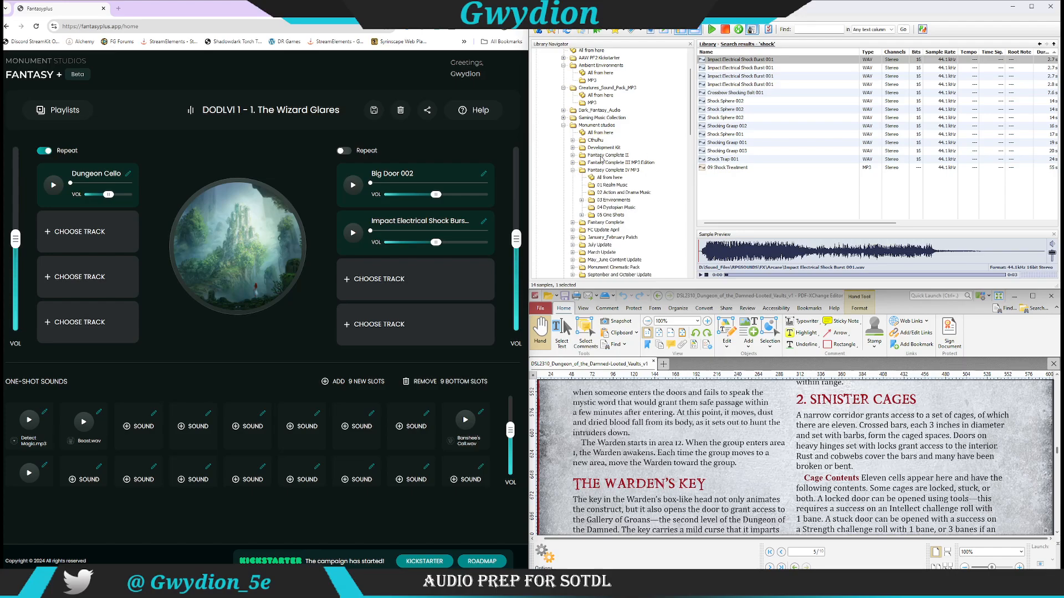
click(613, 186)
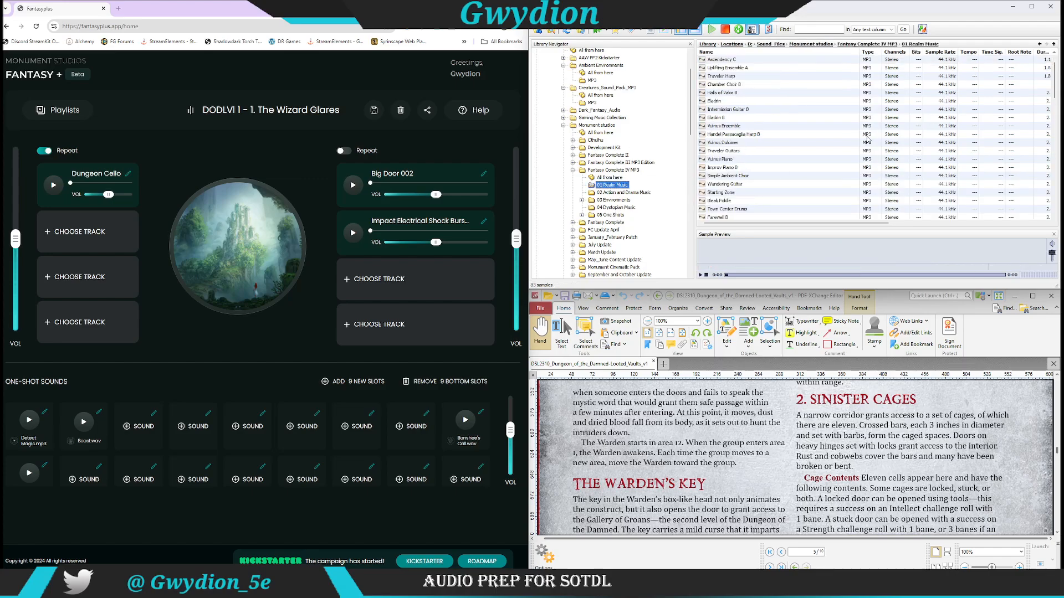
click(715, 152)
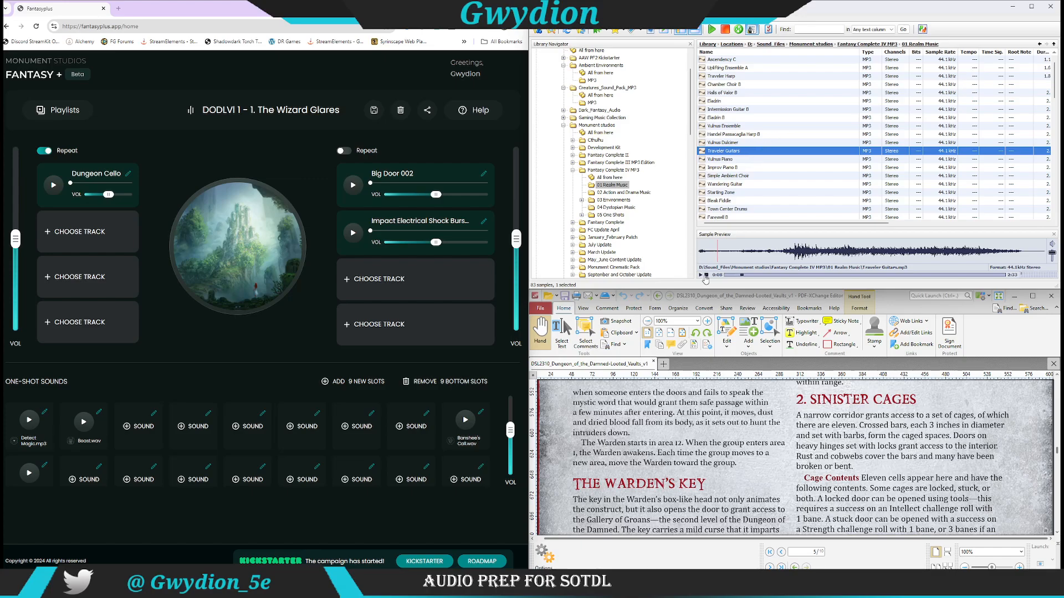
click(705, 275)
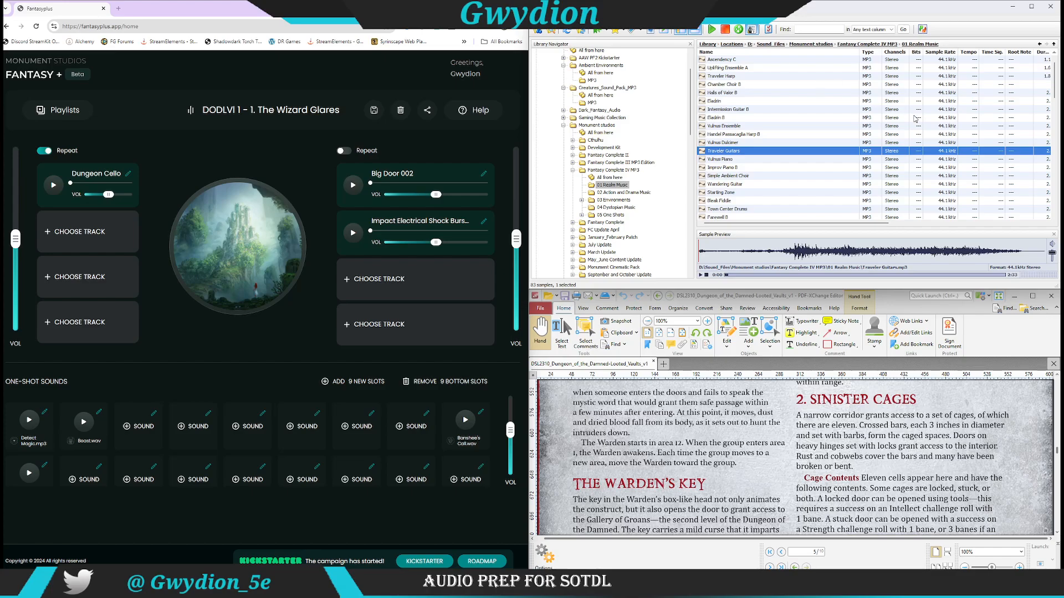